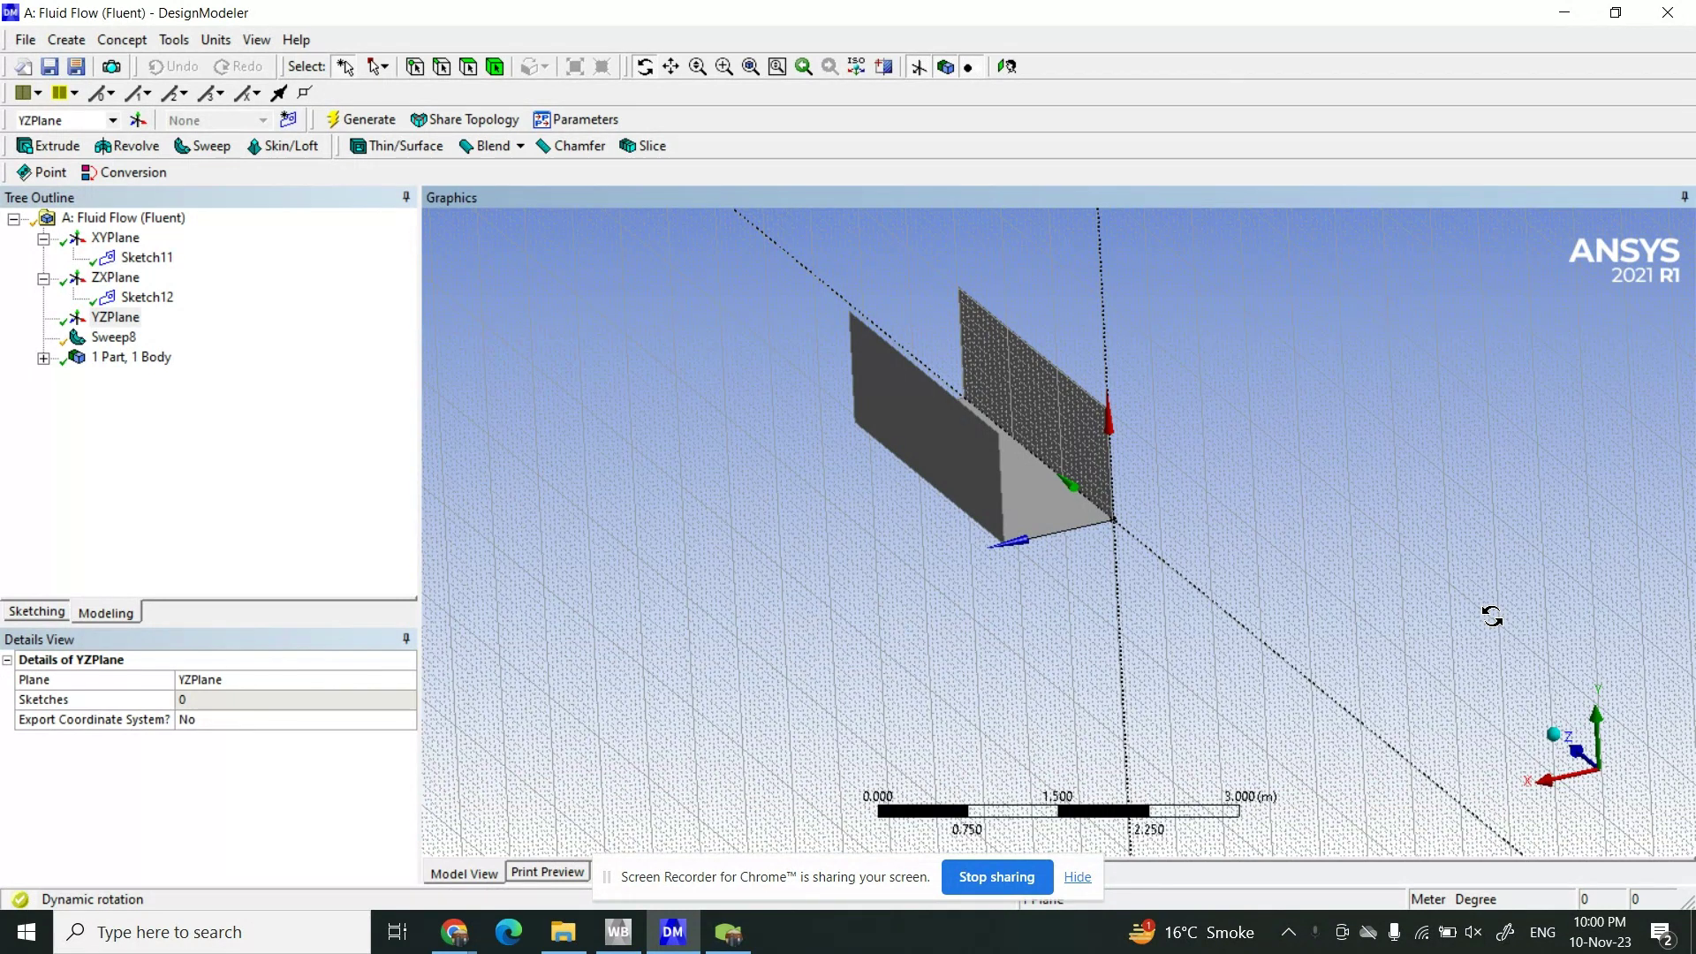
- Orbit the swept channel to a near-front view and zoom in close on it
drag(1081, 494, 1078, 427)
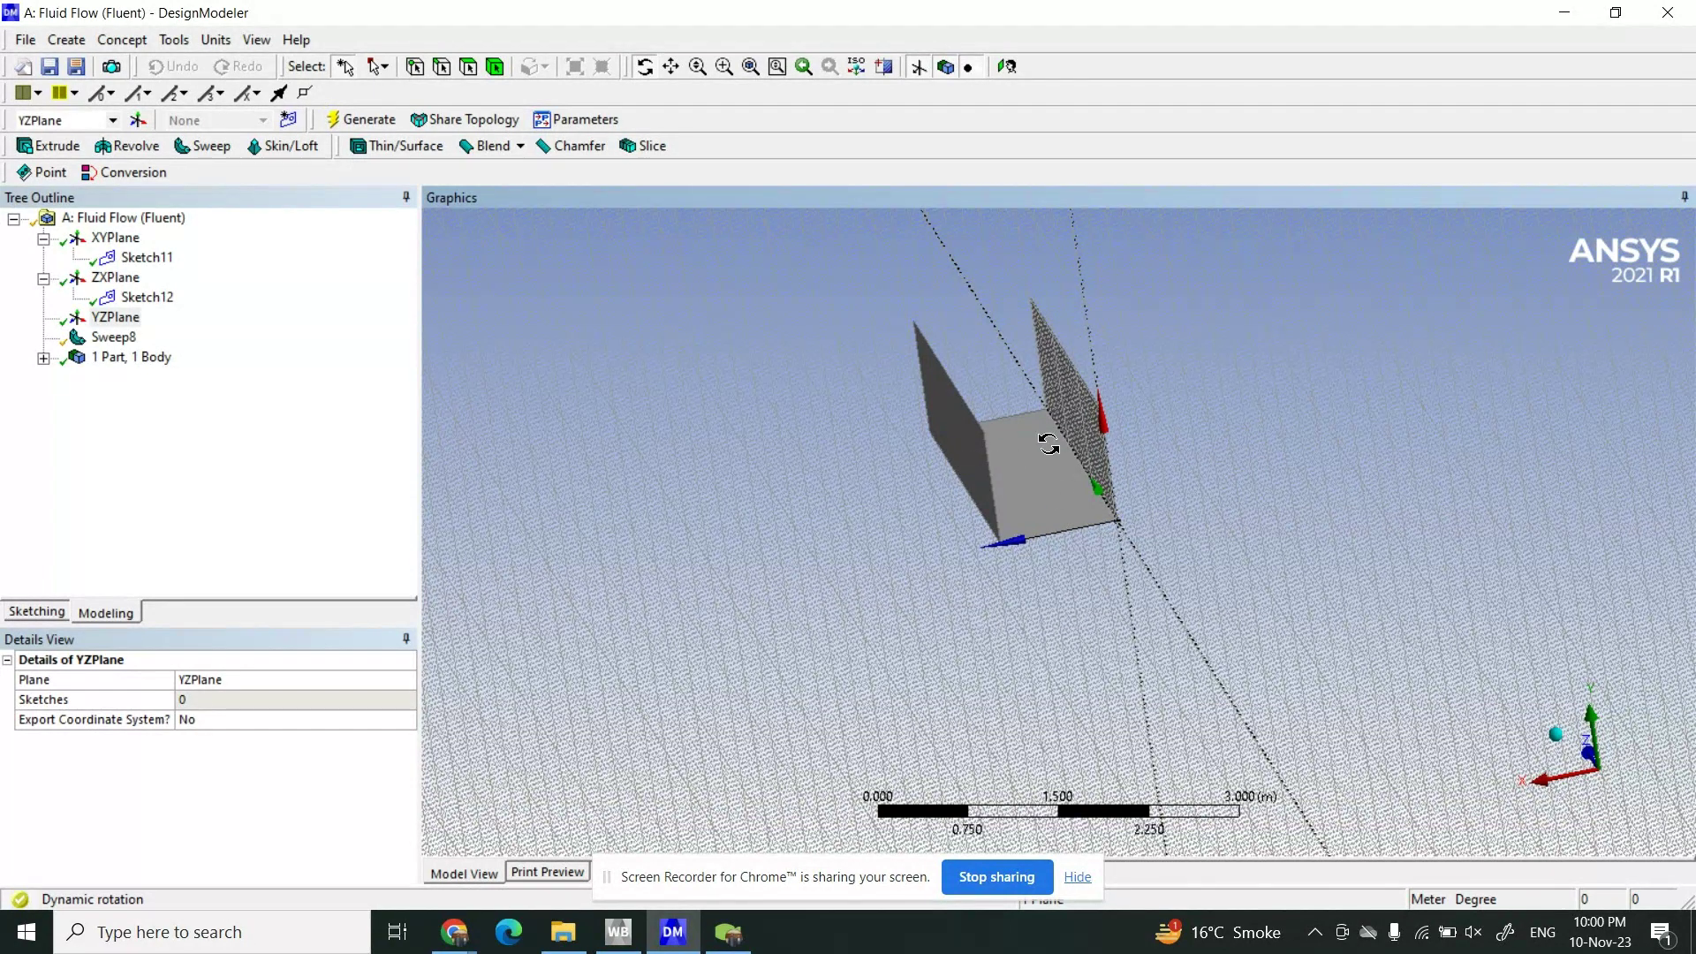
drag(1074, 494, 698, 466)
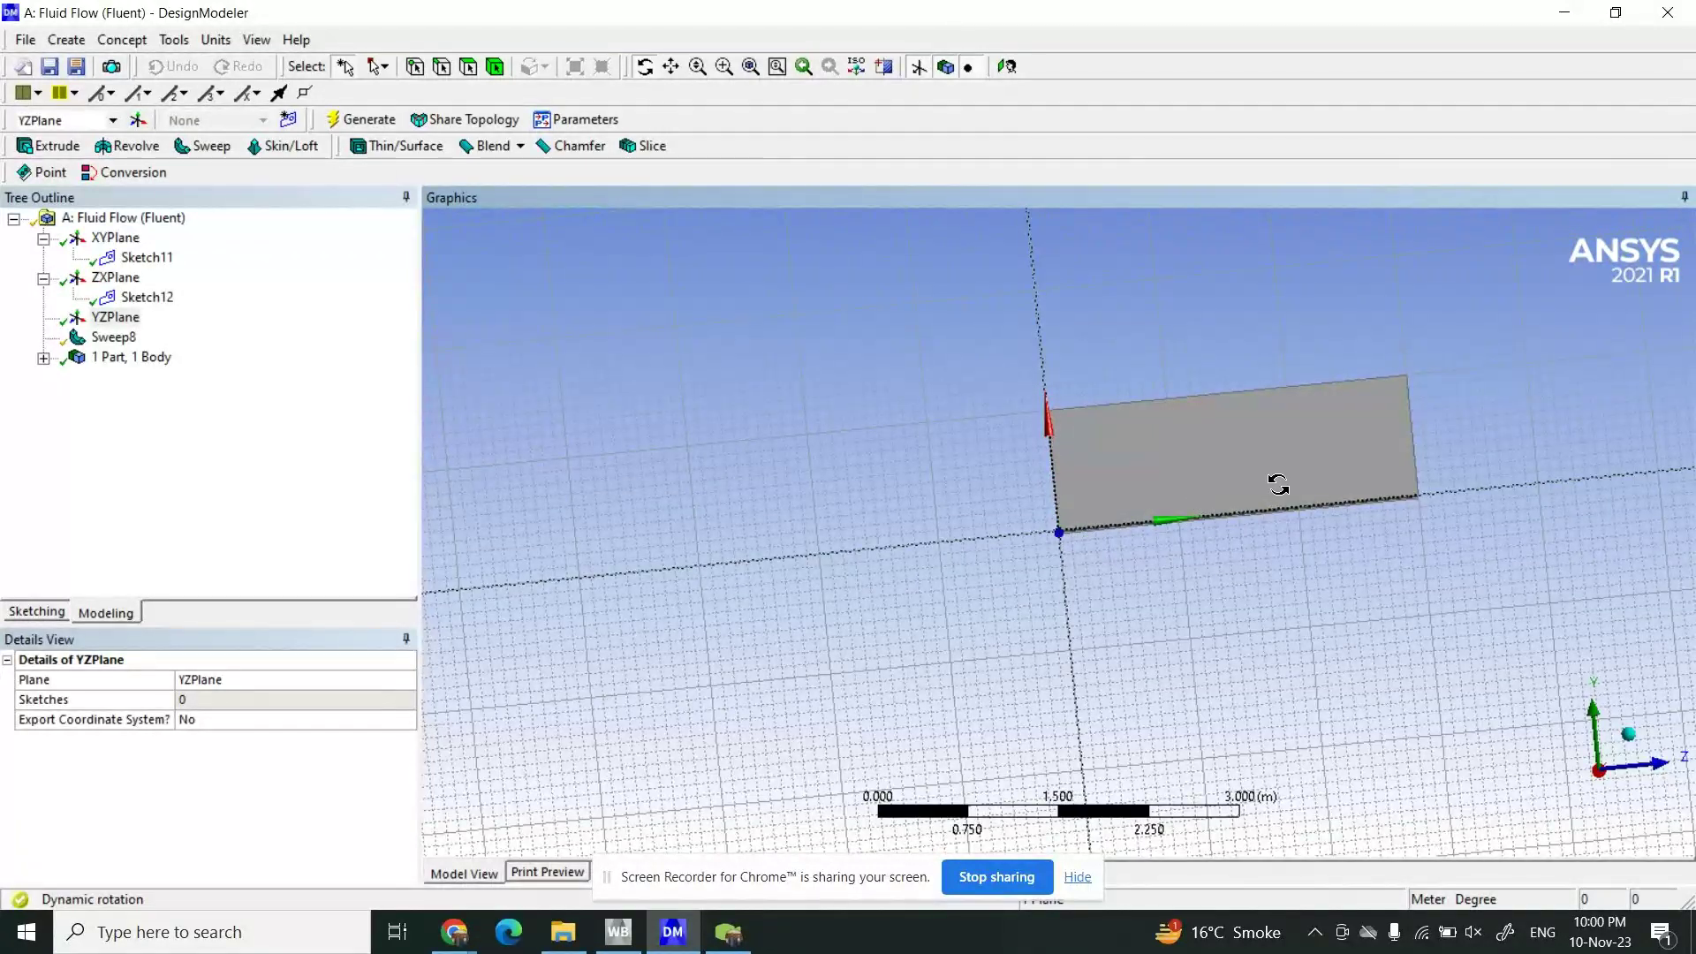
scroll(1227, 514, up, 4)
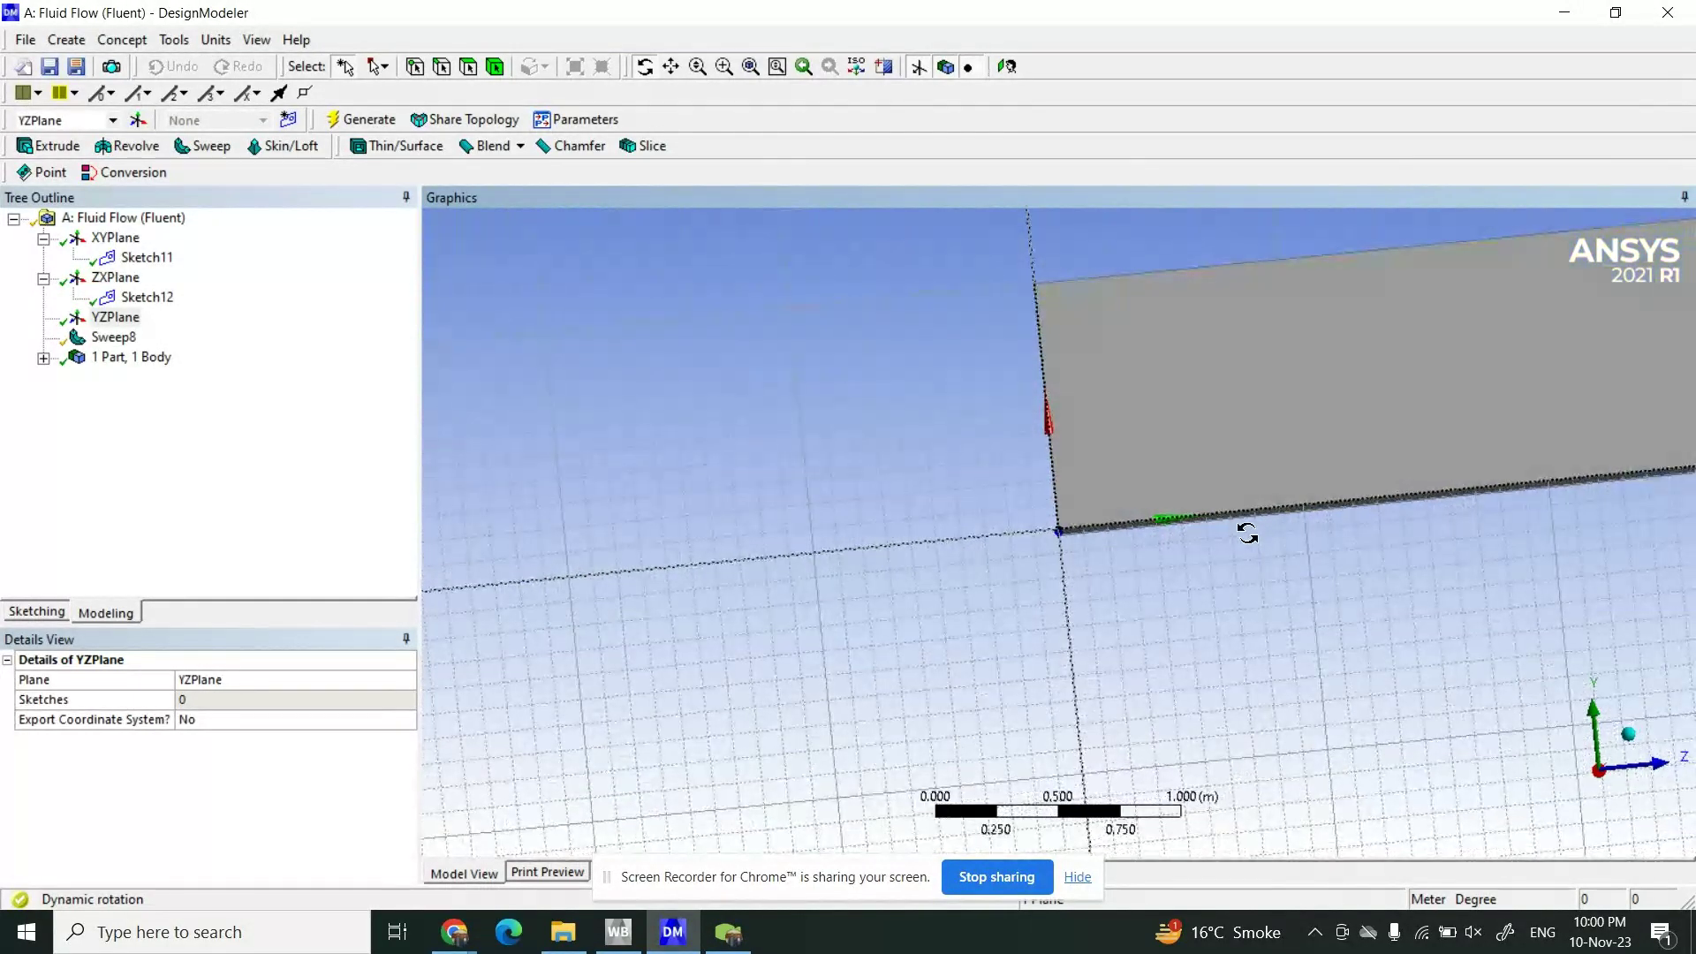
- Reposition the view and create a new sketch, Sketch13, on the YZPlane
drag(1241, 544, 1238, 538)
click(671, 66)
drag(1237, 477, 896, 491)
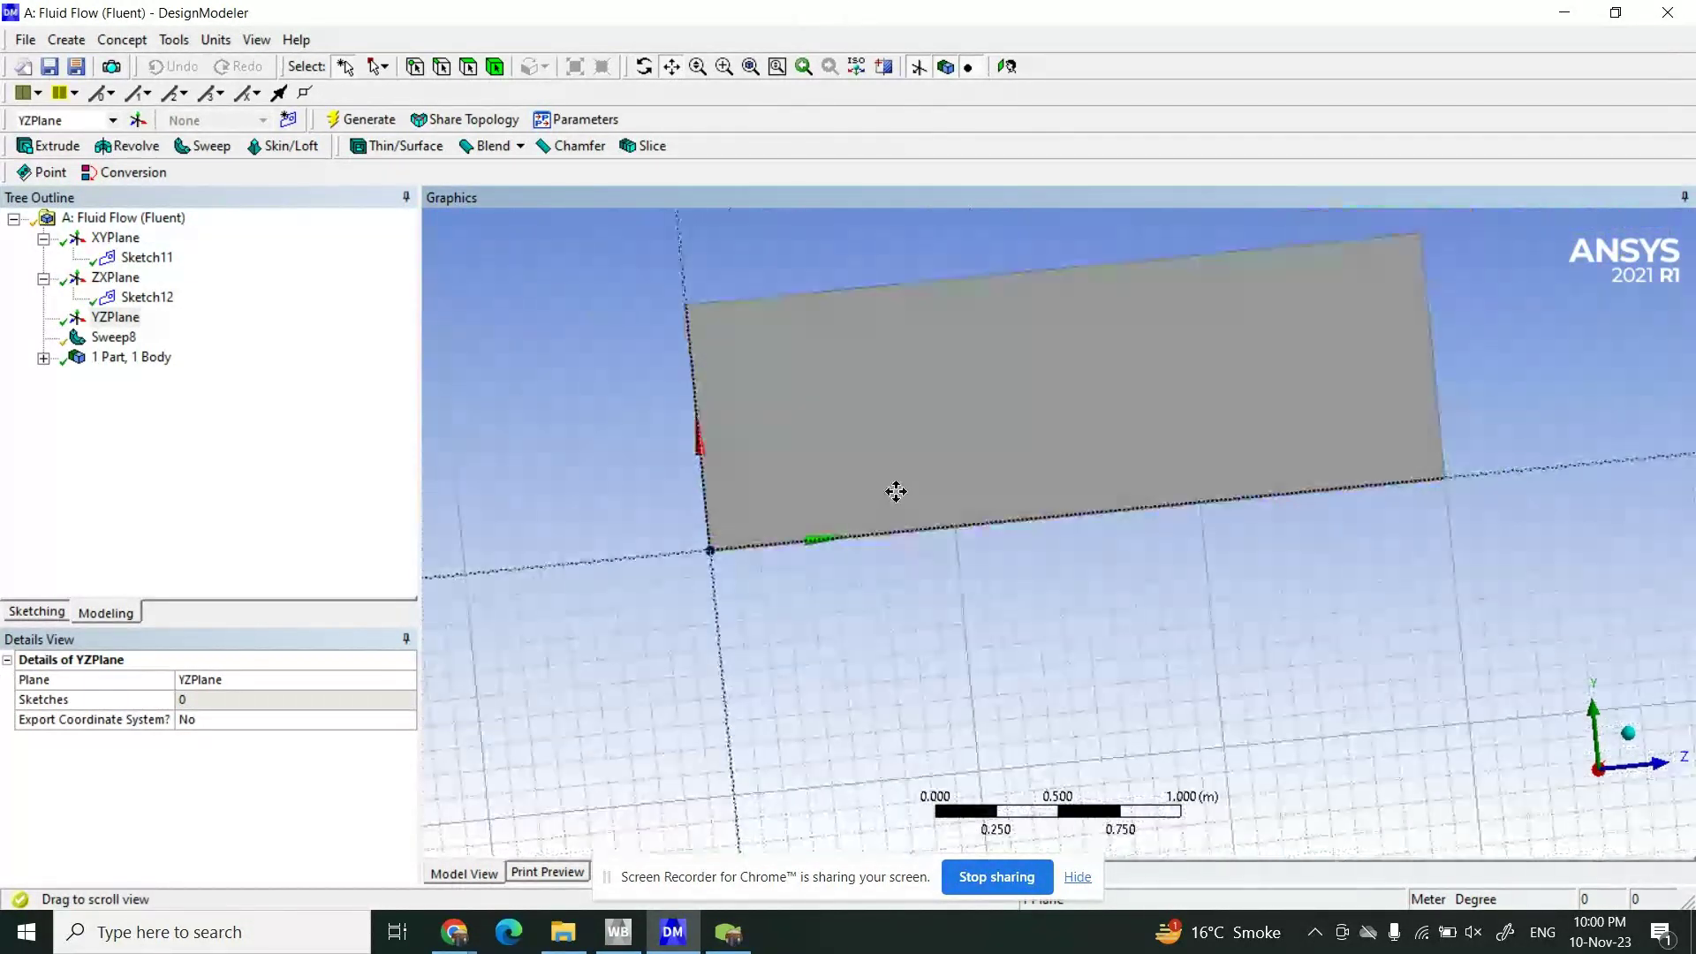
click(119, 319)
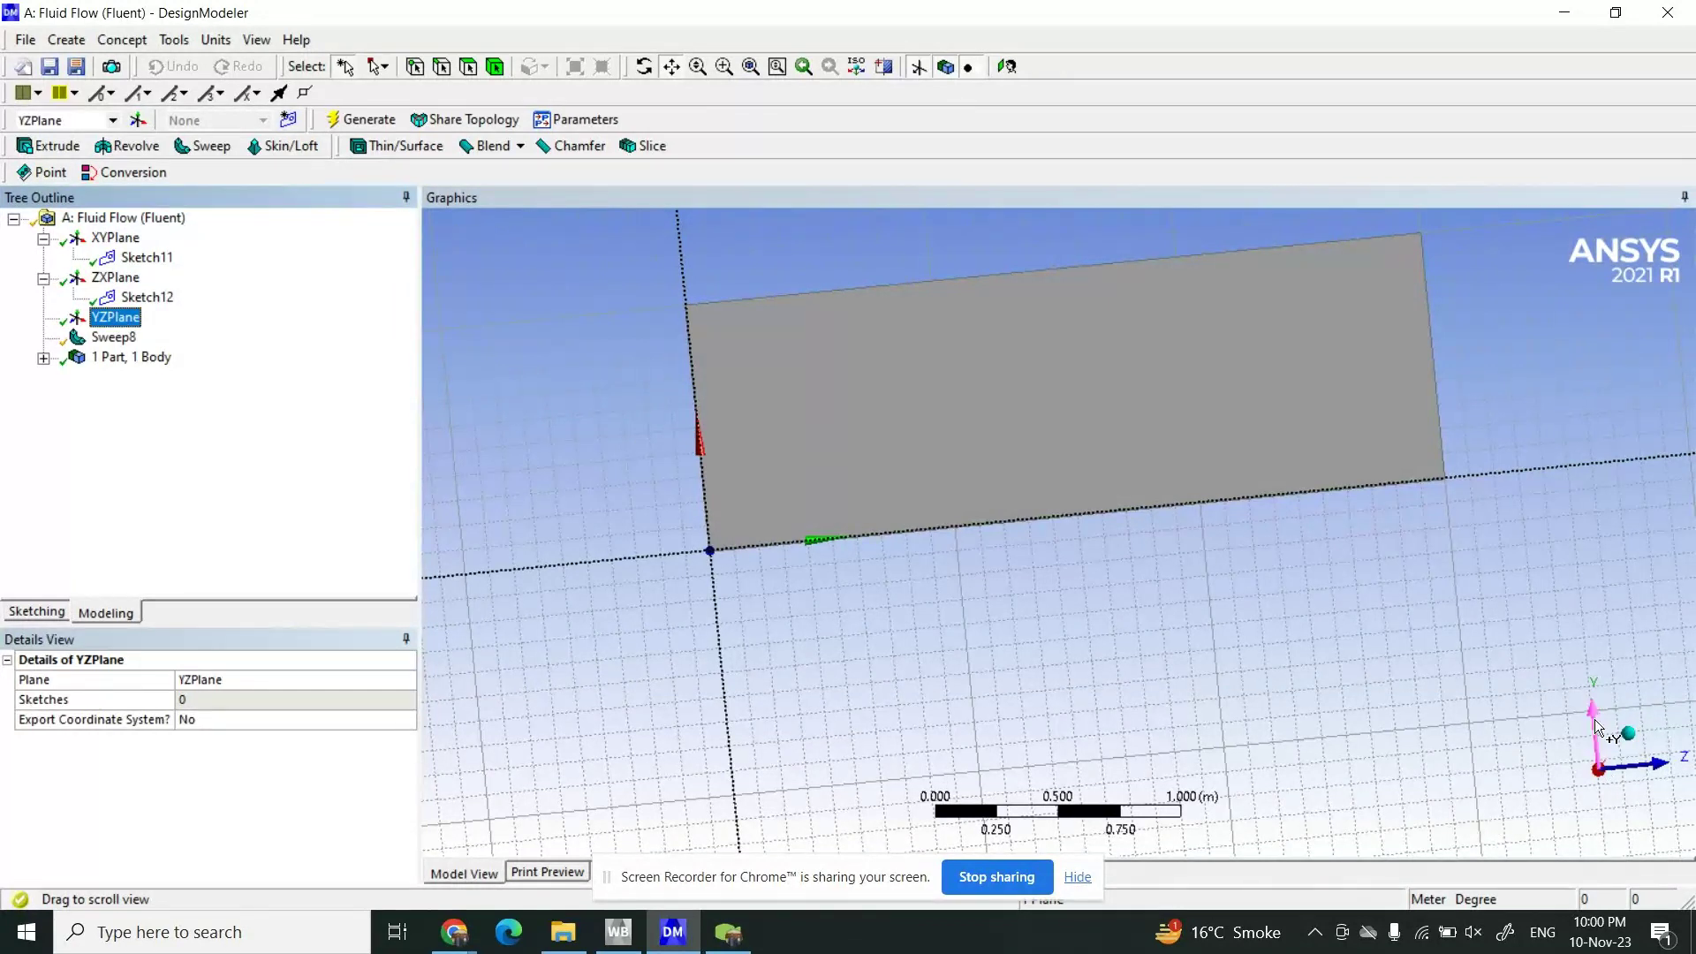
drag(797, 497, 938, 530)
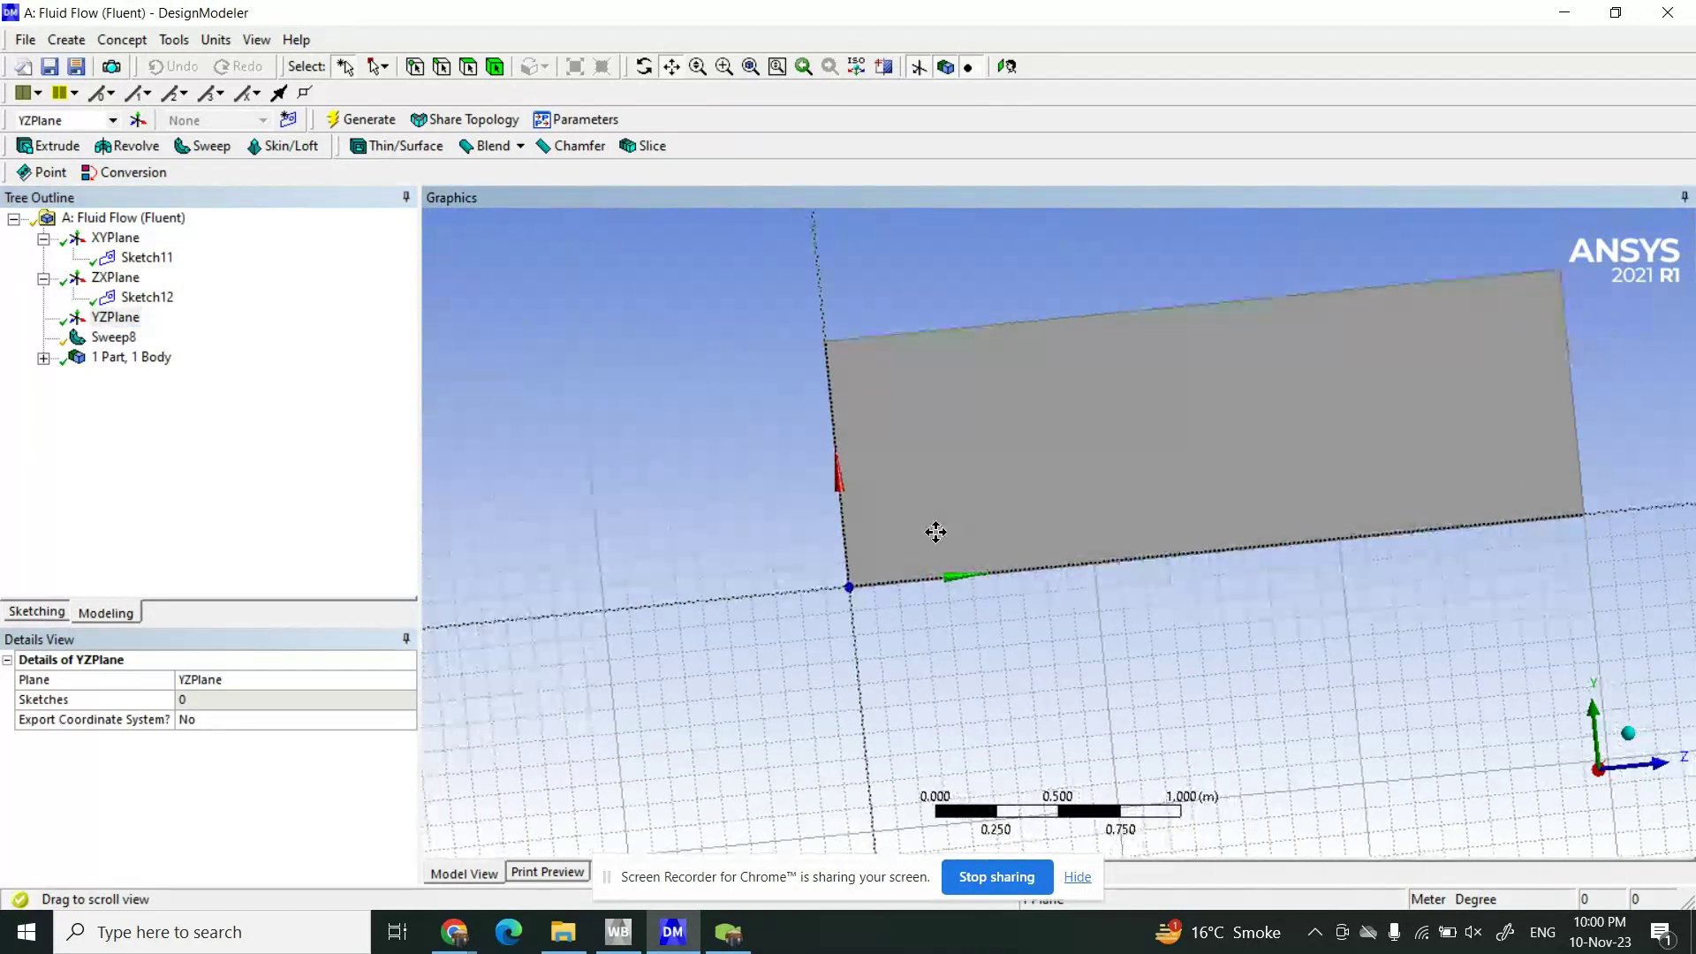
click(122, 279)
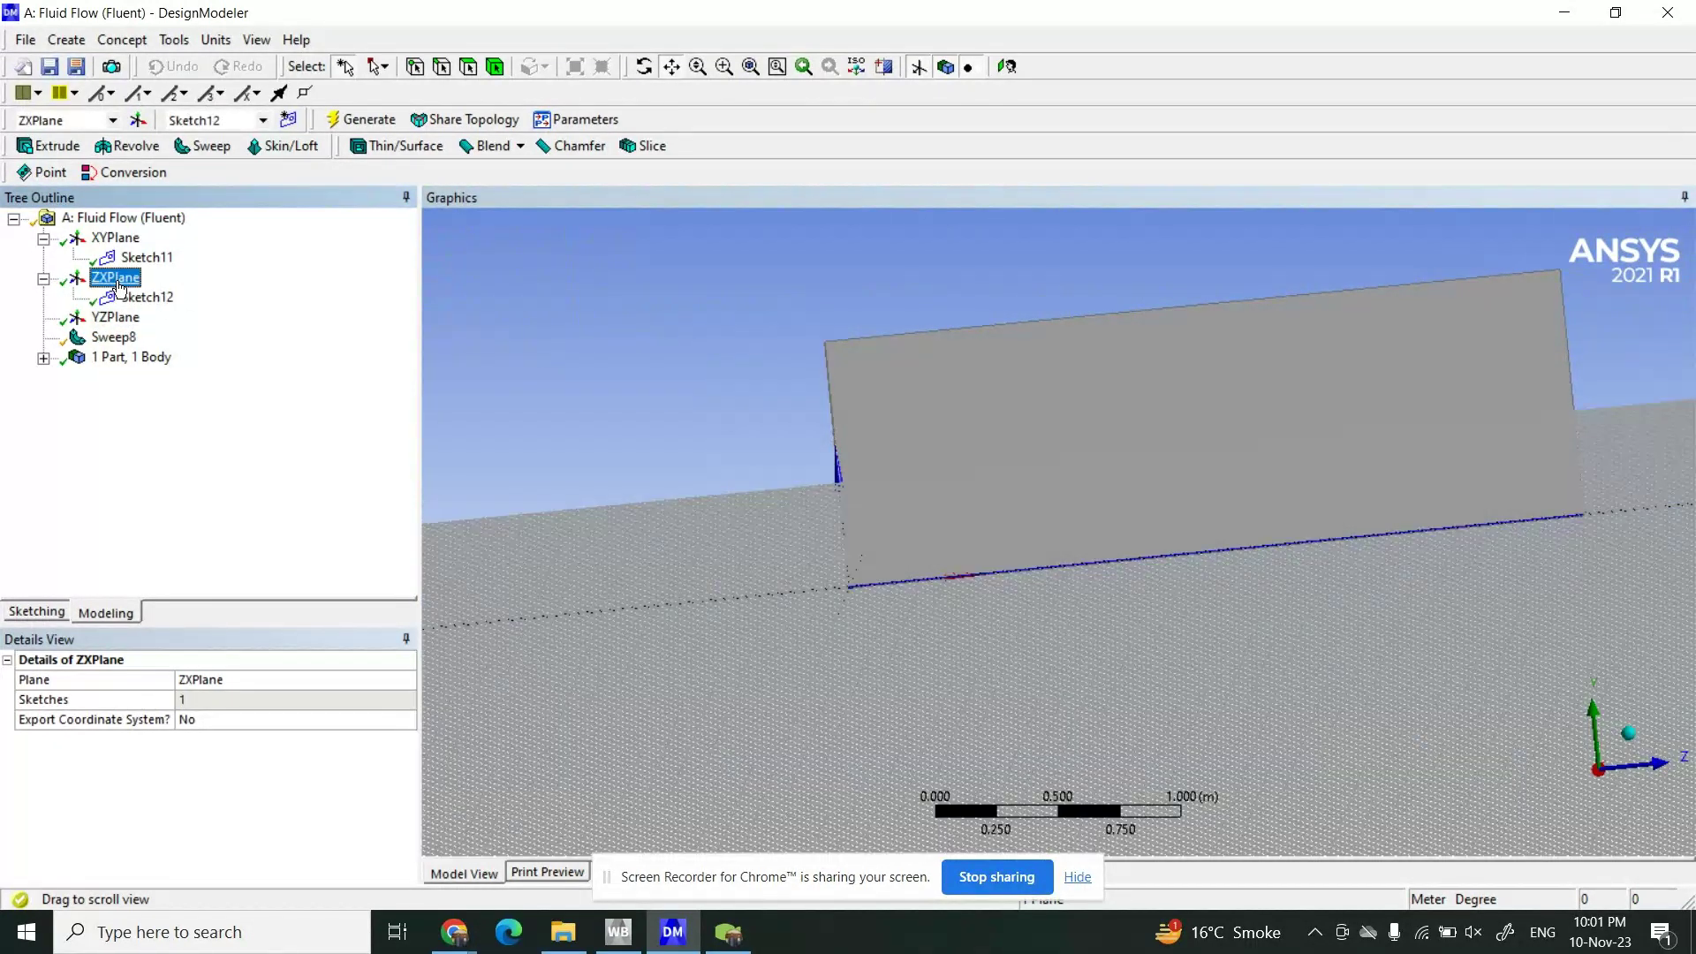
click(117, 318)
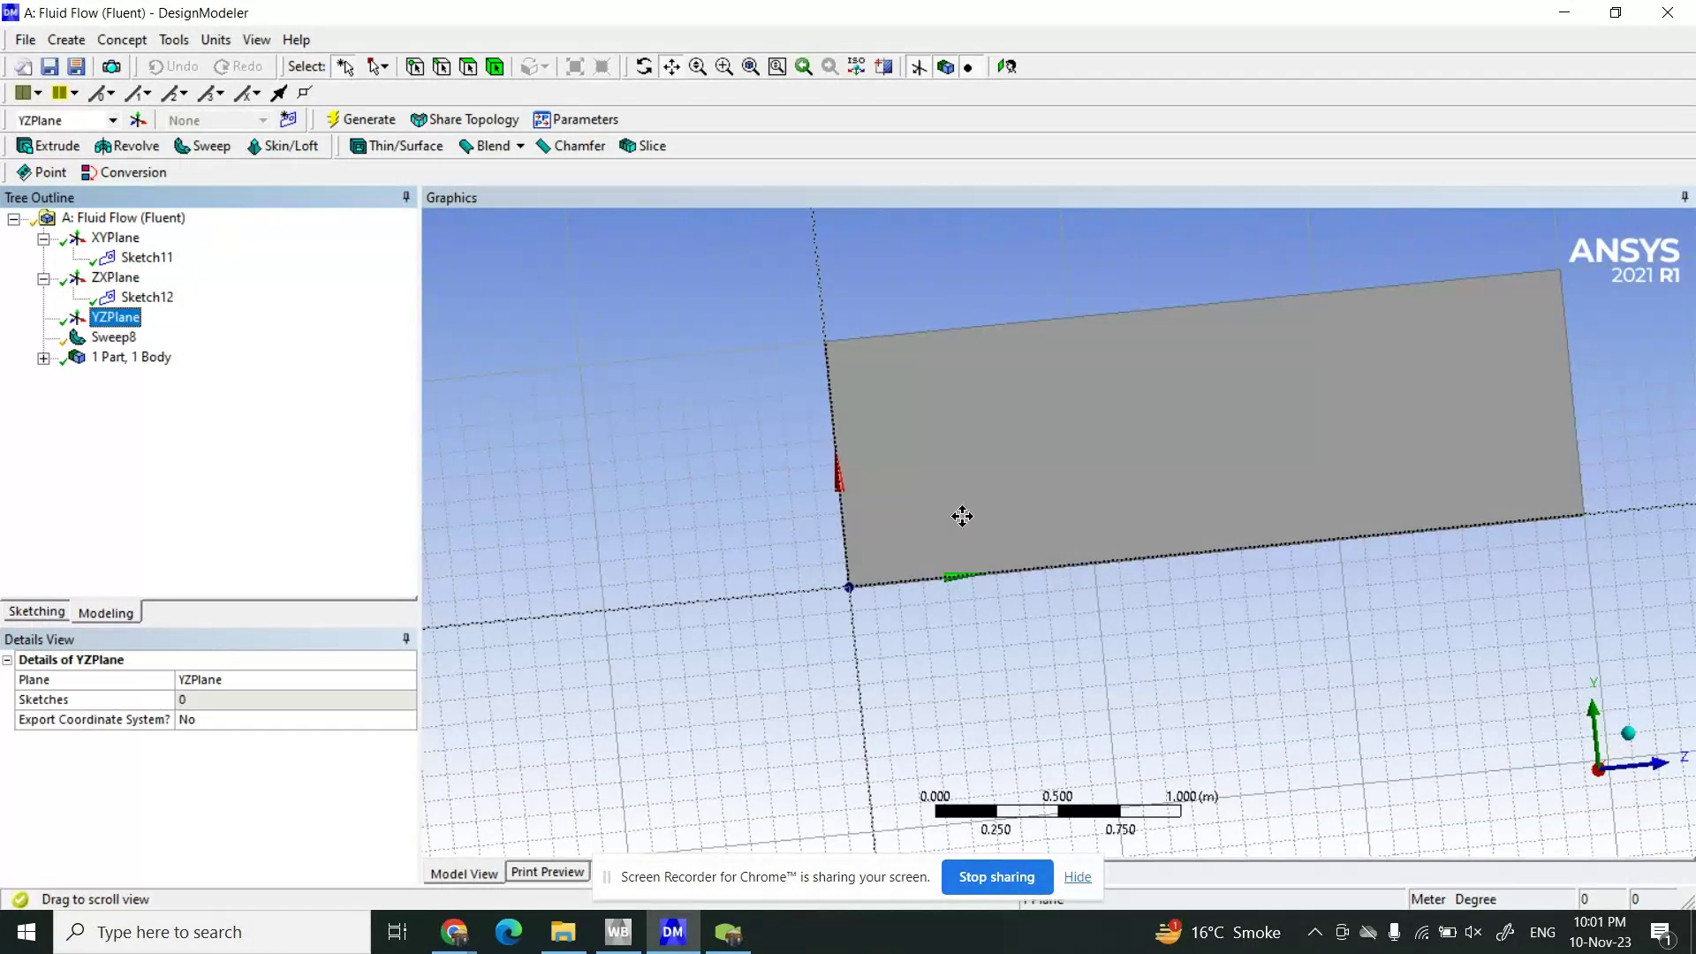
drag(968, 586, 935, 572)
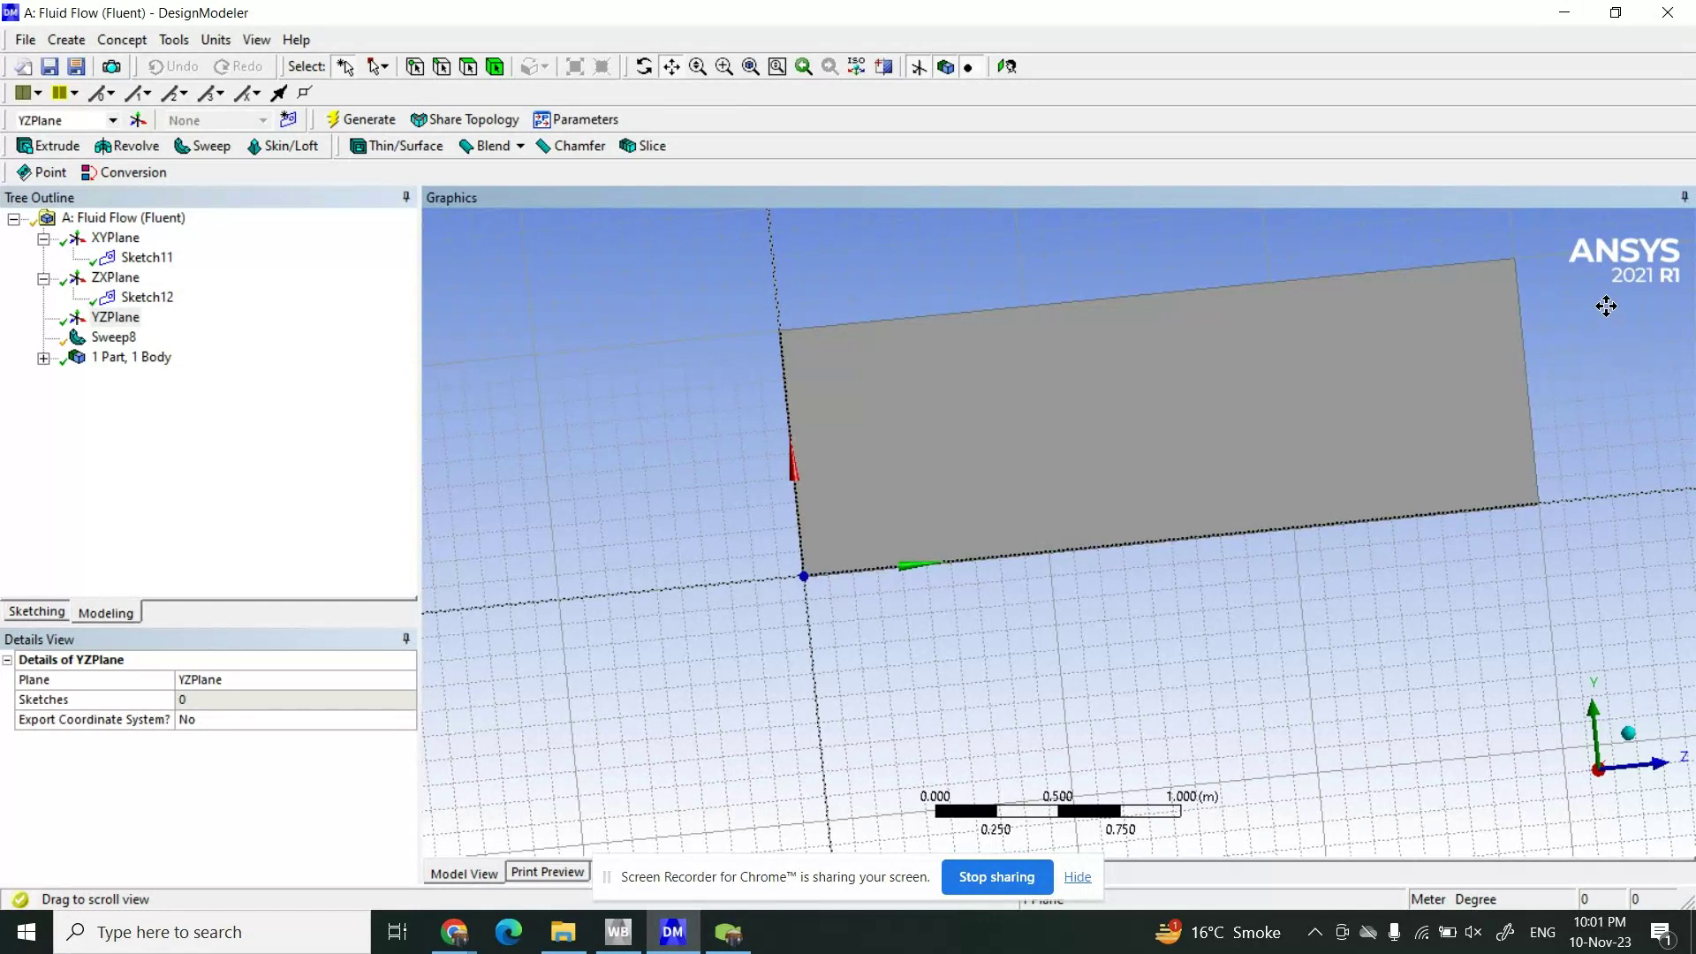
click(119, 316)
click(289, 118)
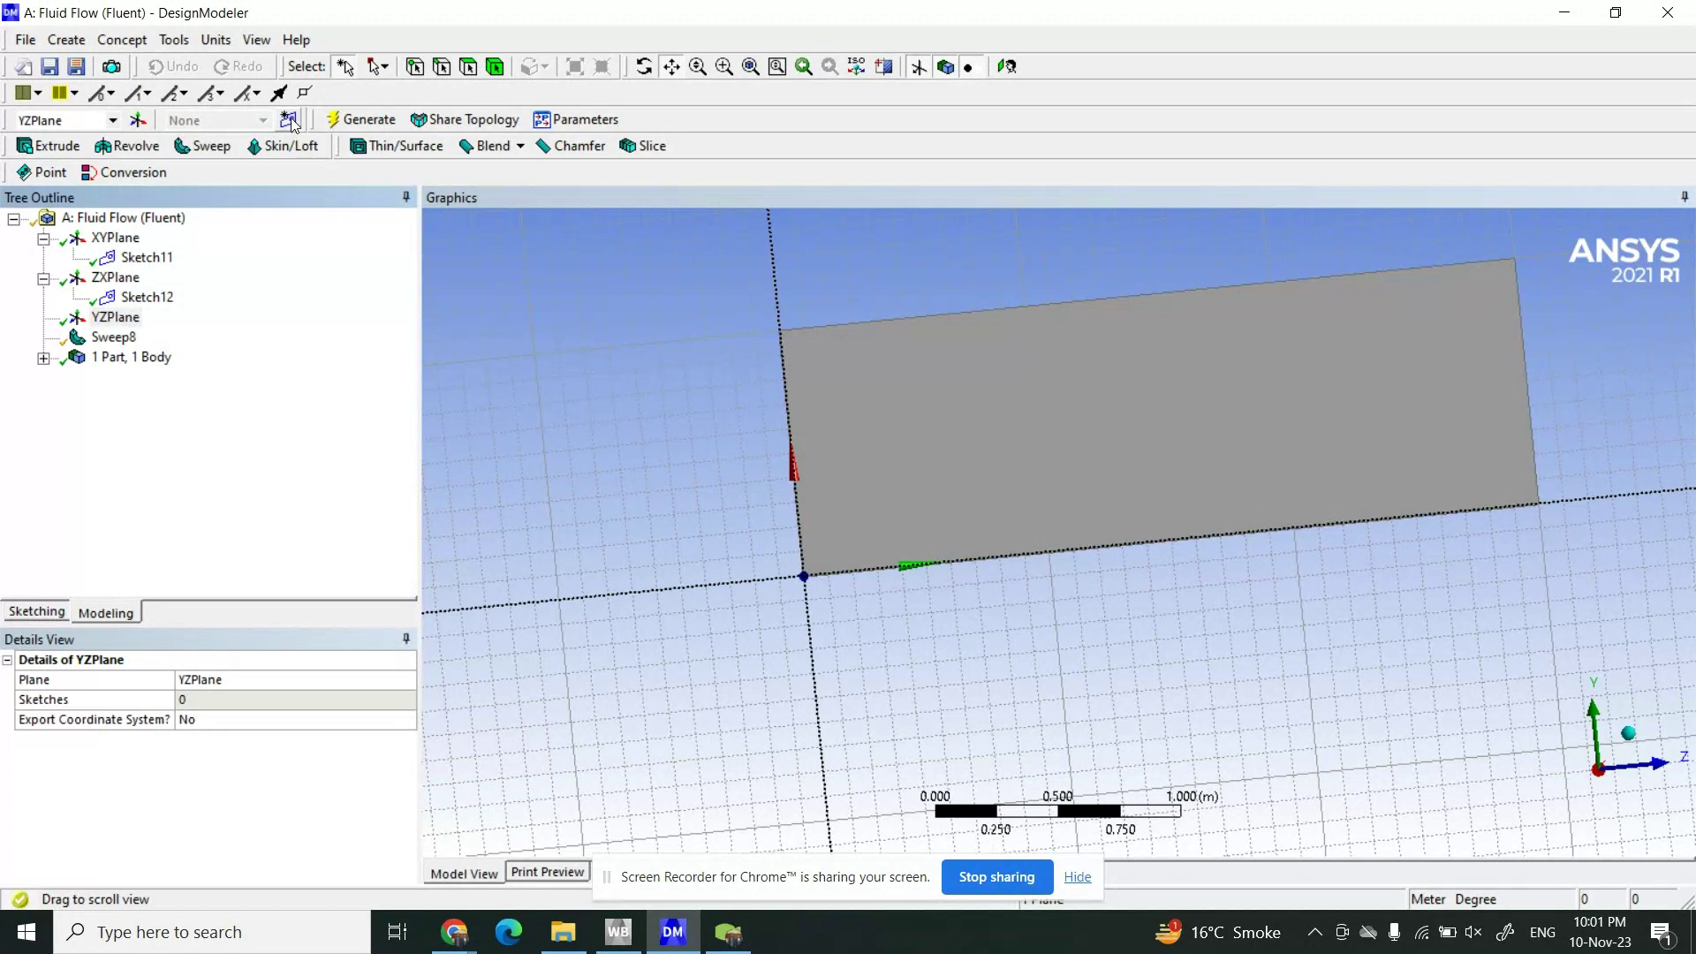
- Draw a closed four-line trapezoid polyline in Sketch13 resting on the channel's bottom edge
click(146, 337)
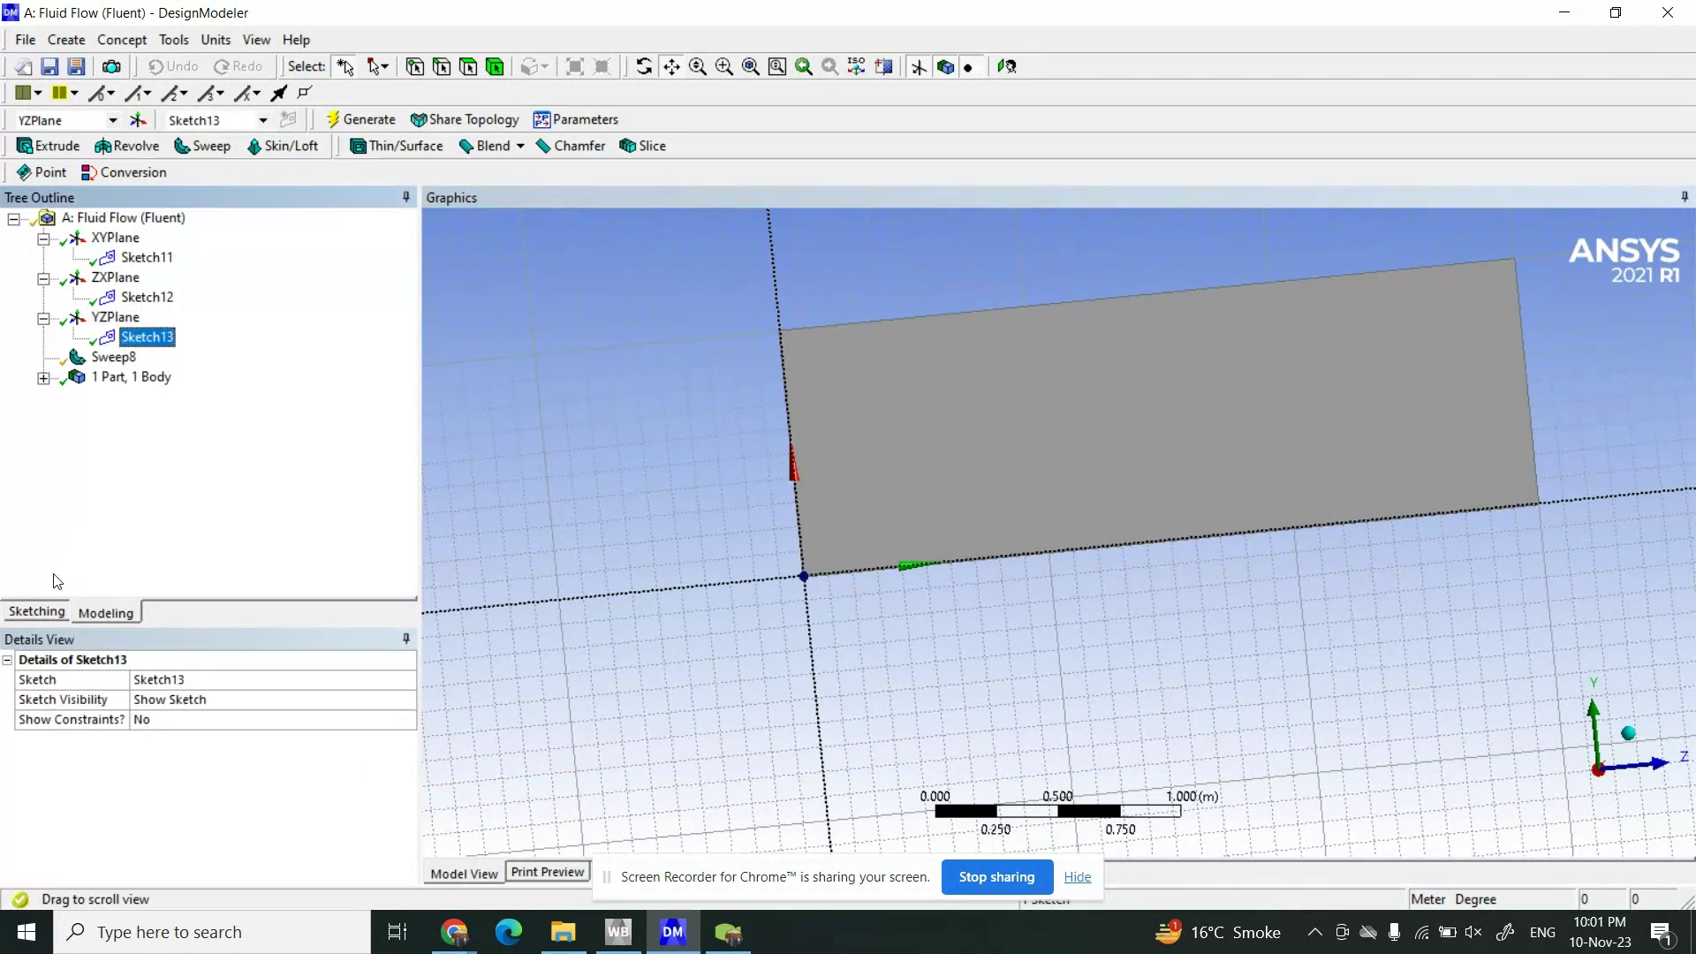
click(37, 610)
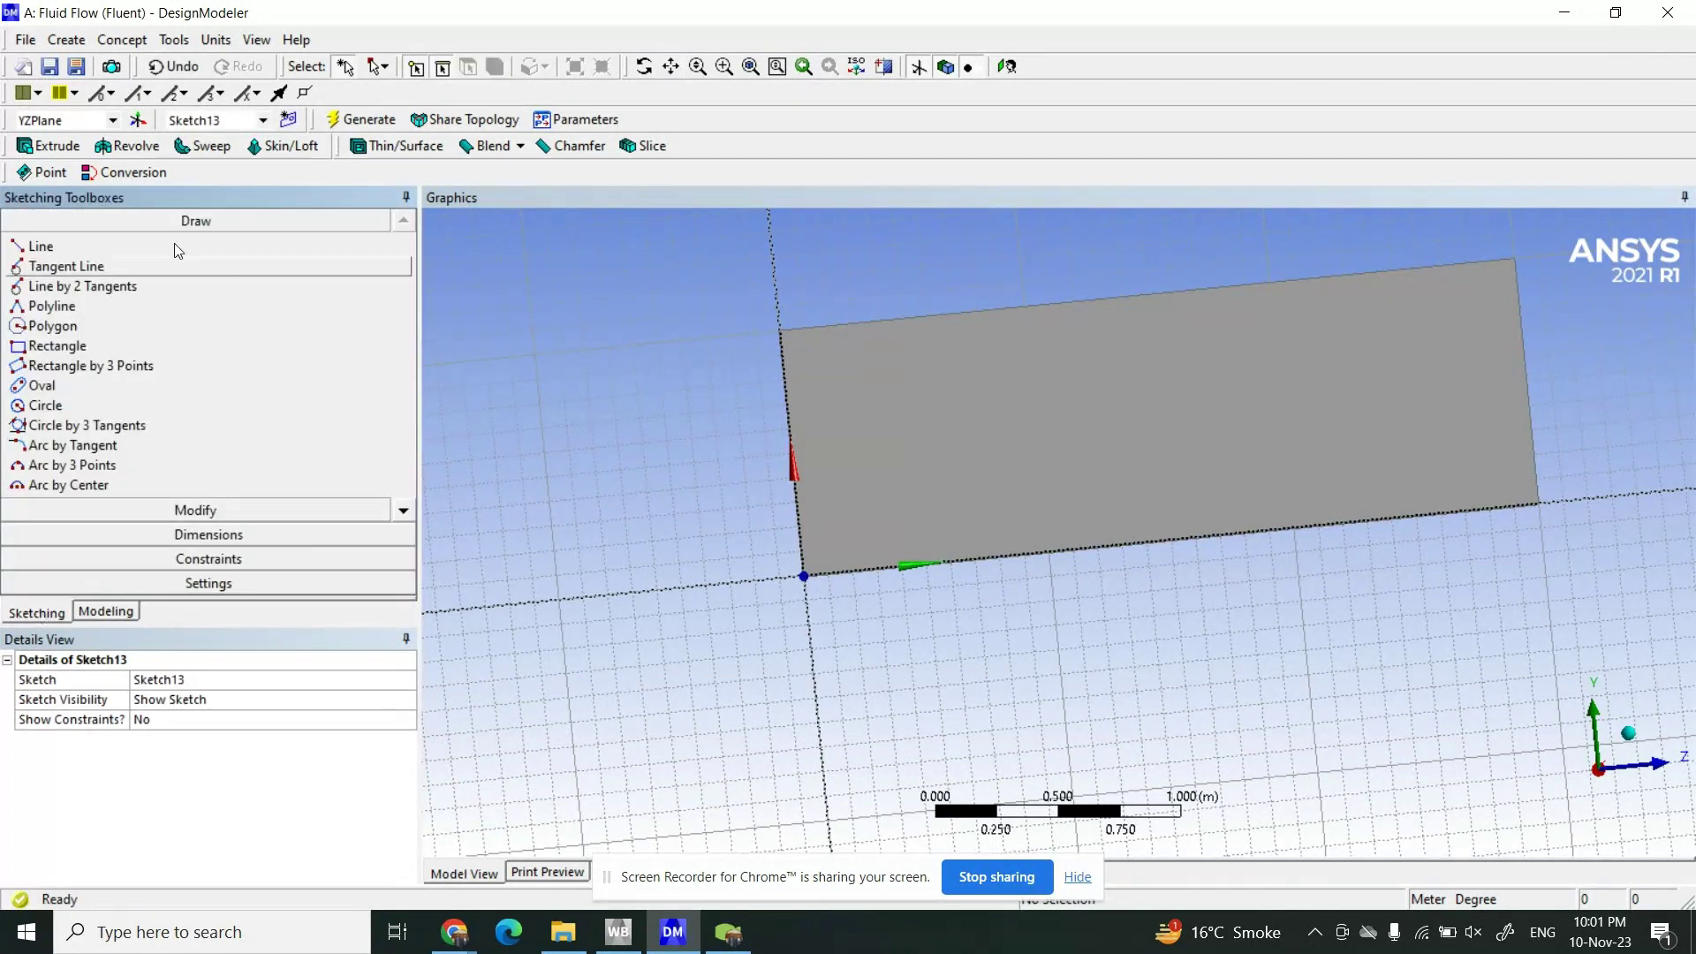
click(53, 306)
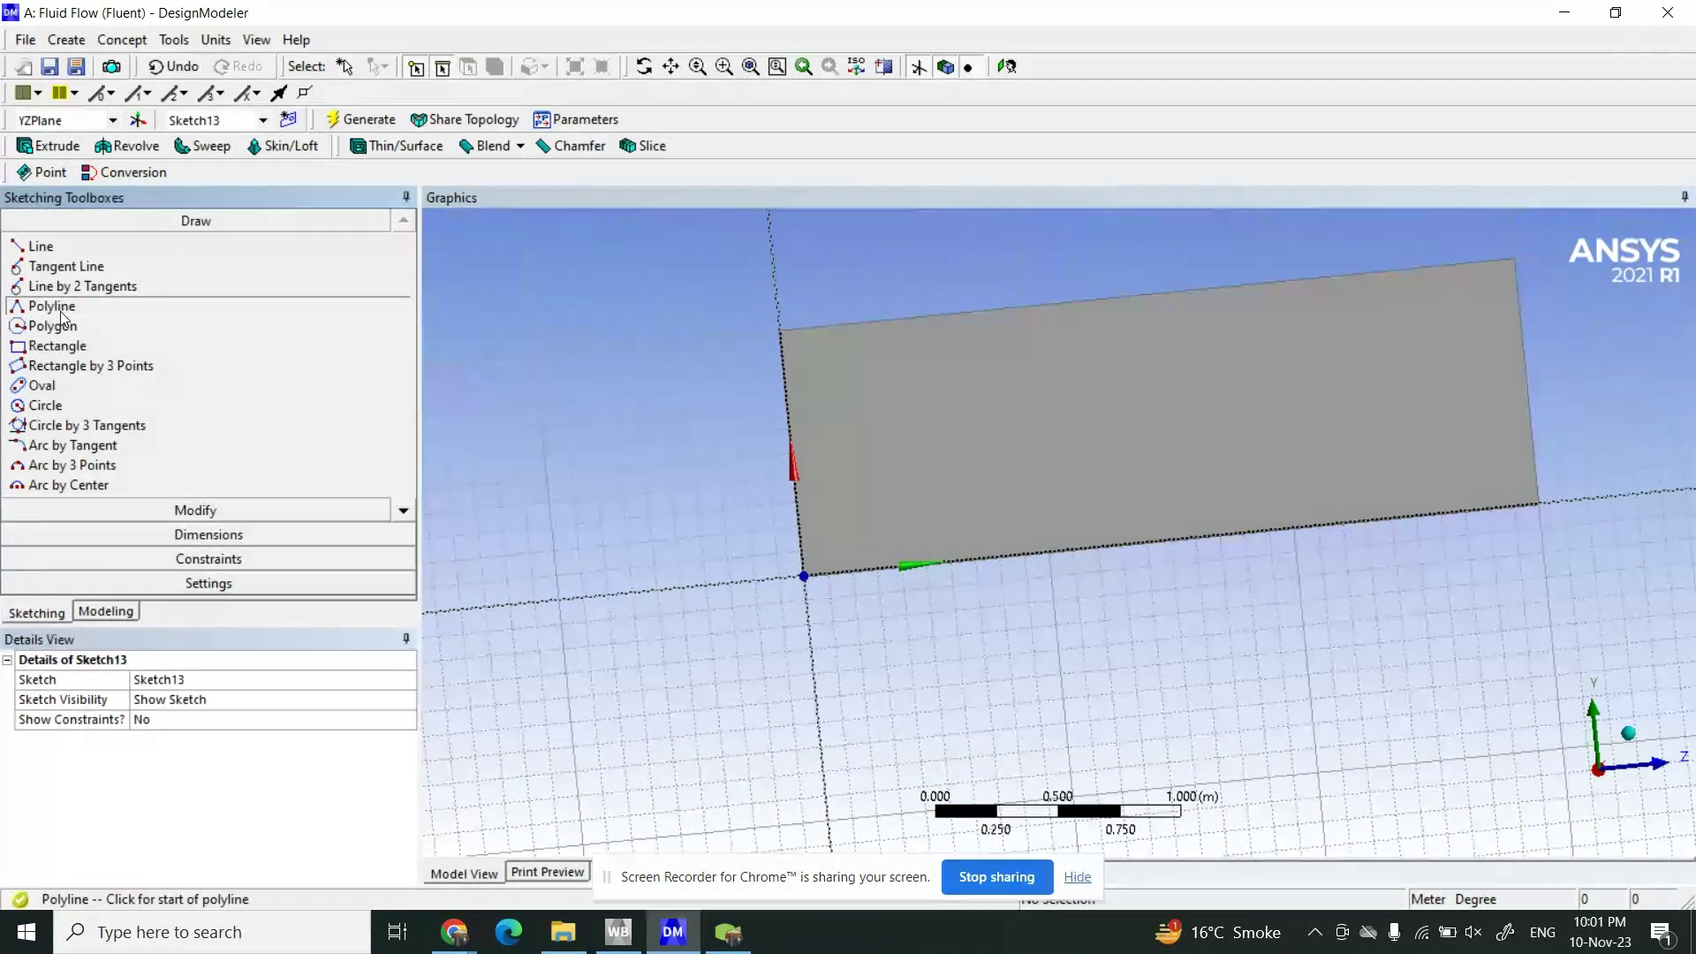
click(1047, 551)
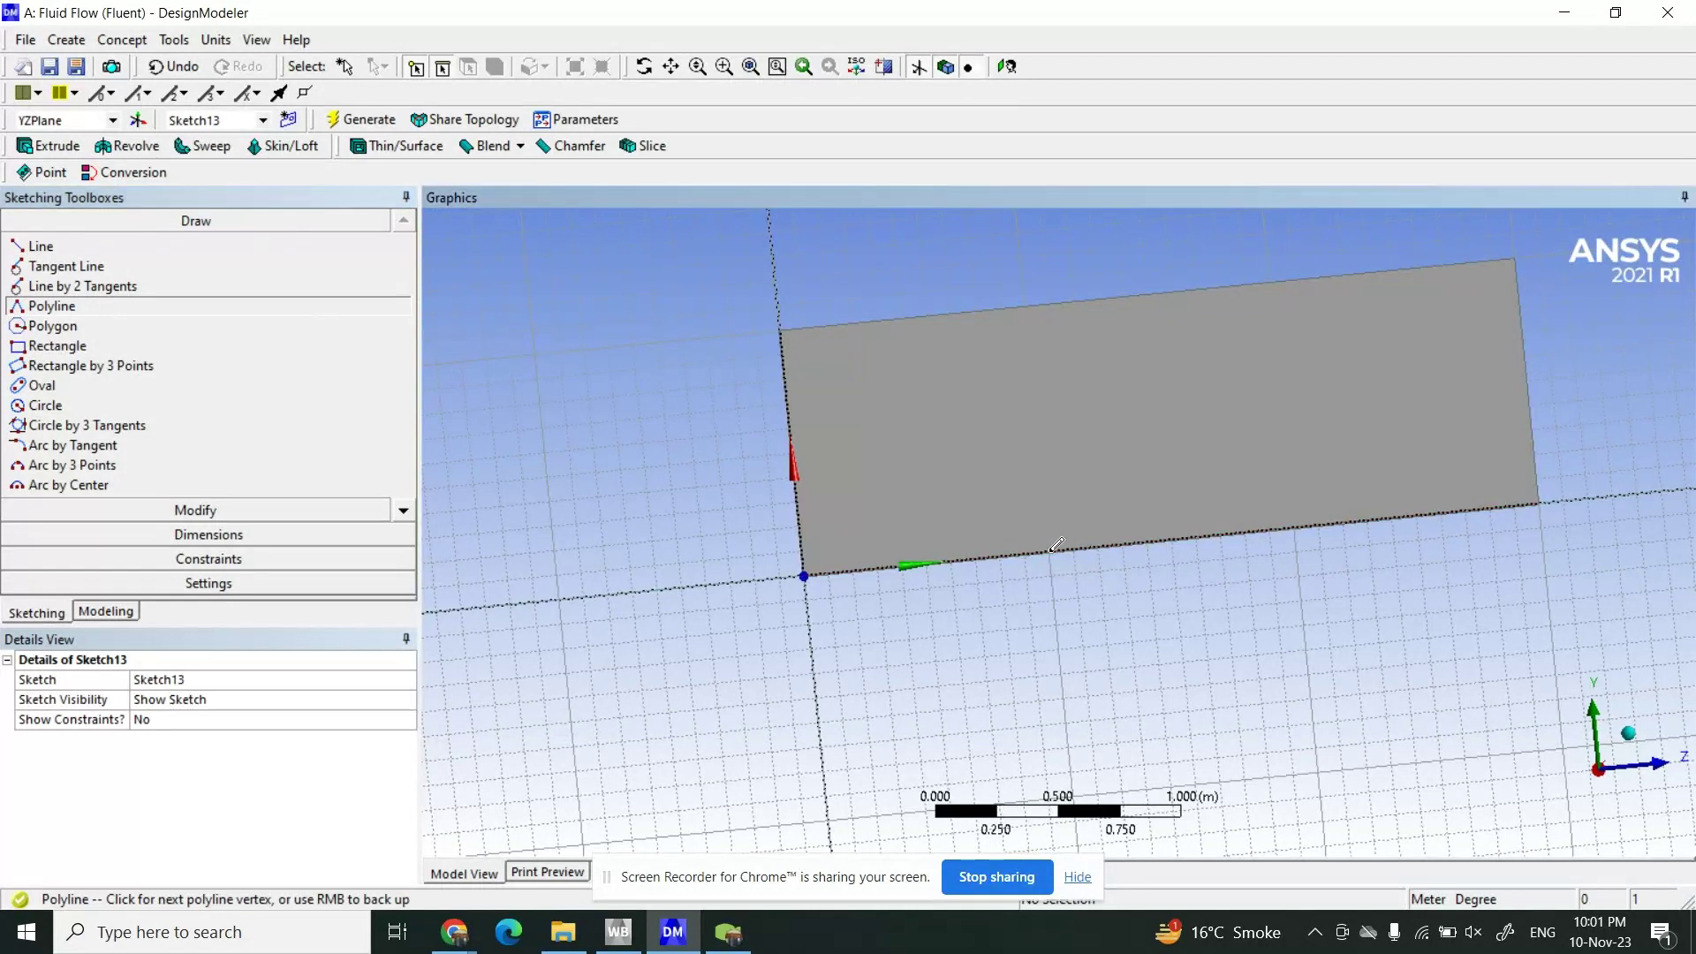
click(1070, 499)
click(1168, 487)
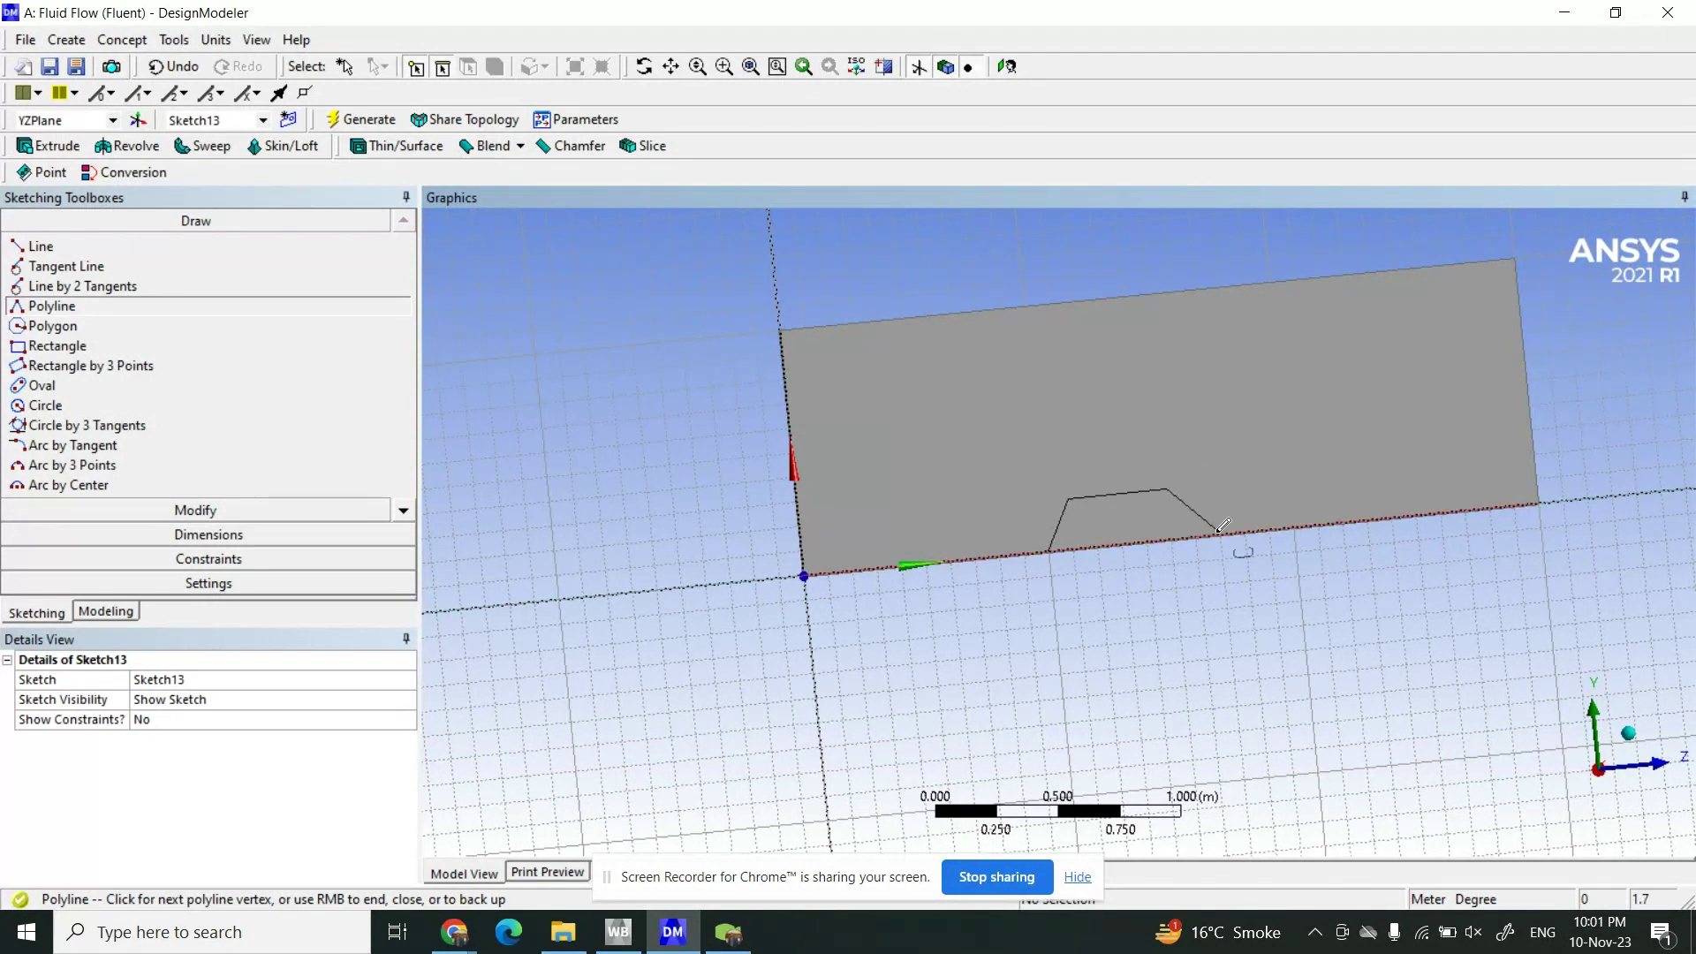
click(1195, 535)
right_click(1051, 549)
click(1100, 588)
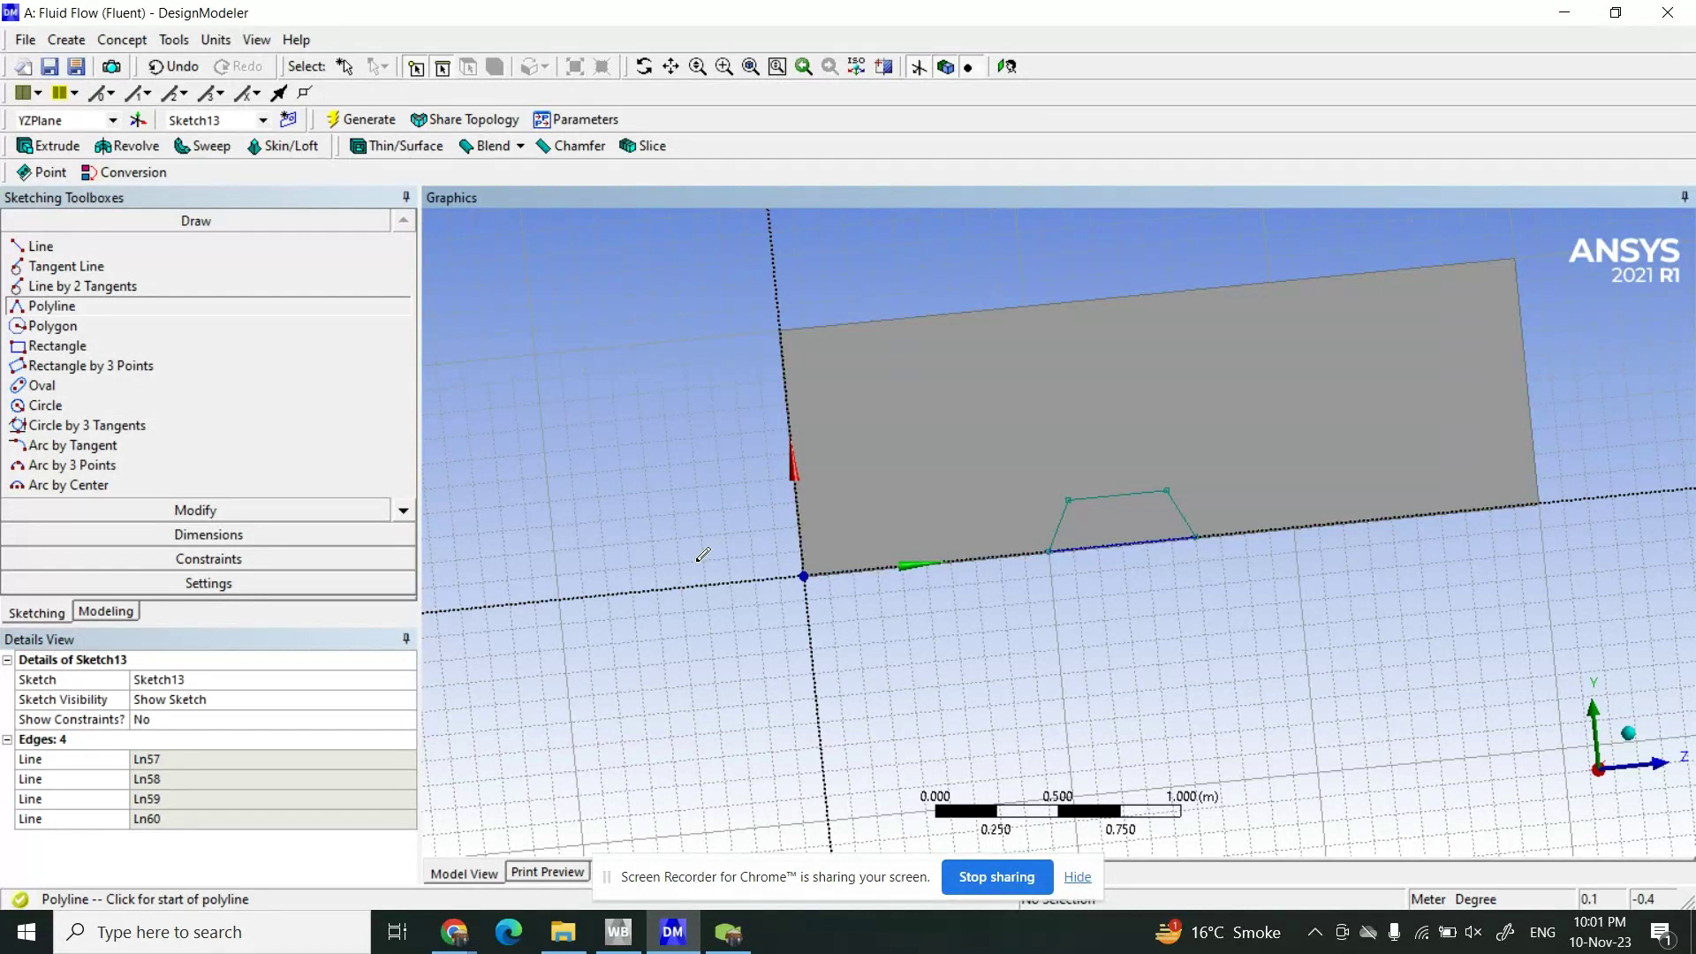
key(Escape)
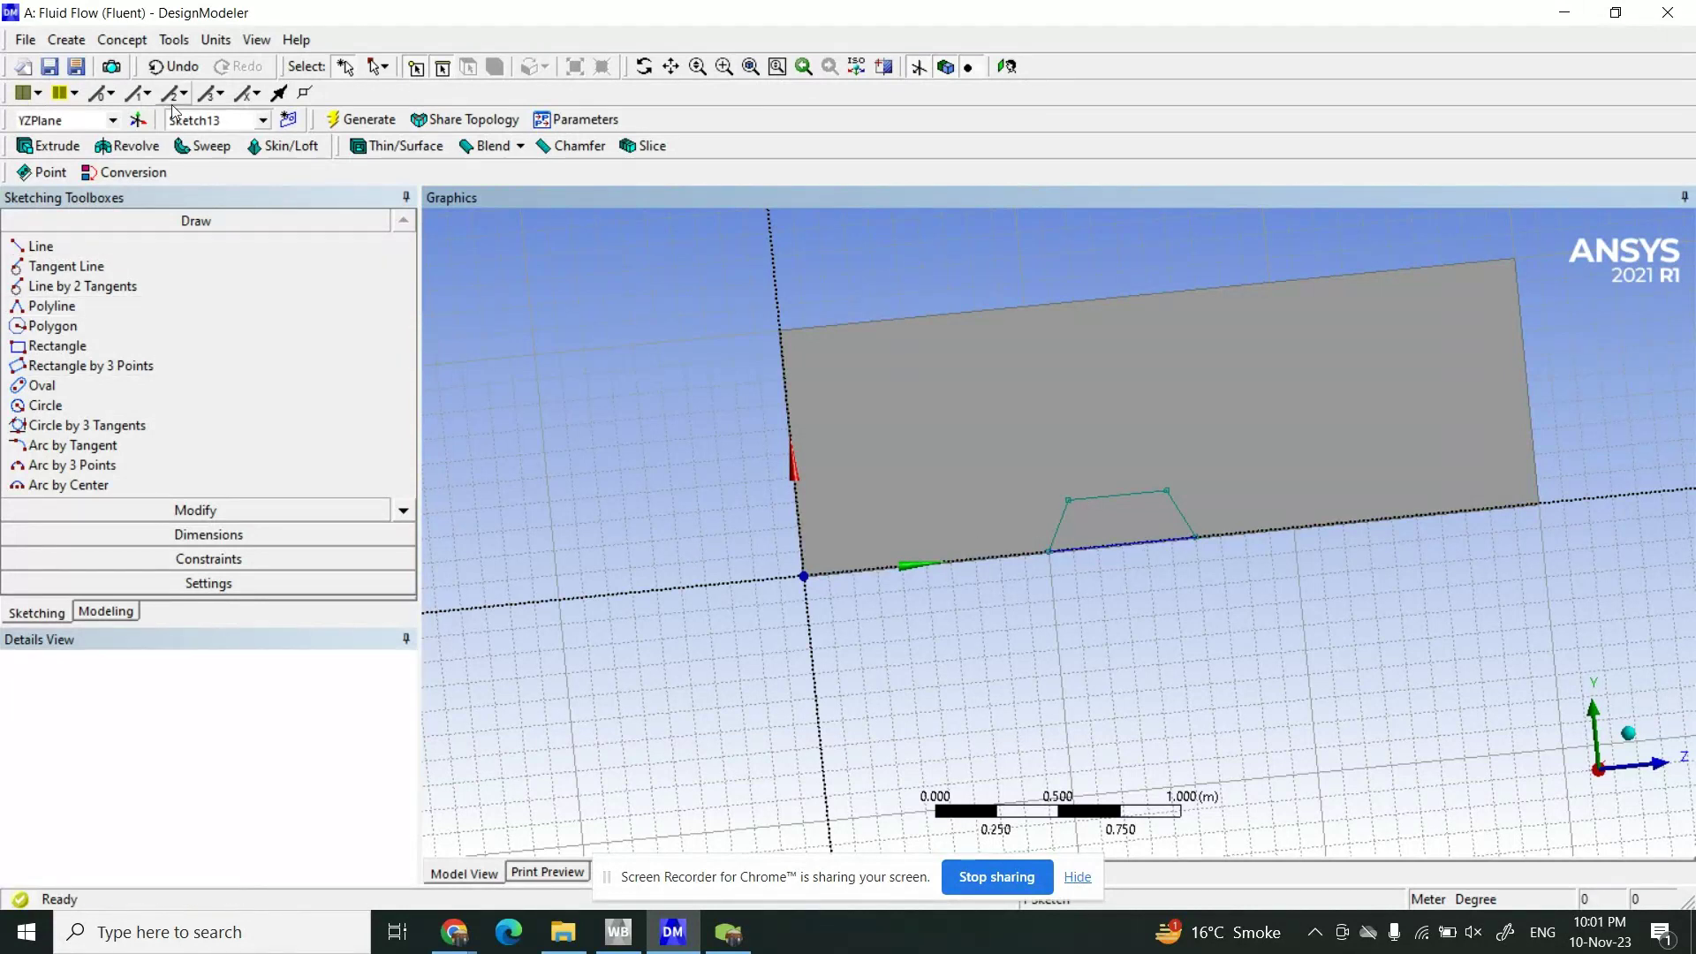
- Extrude Sketch13 with a 1 m depth and generate Extrude5
click(48, 146)
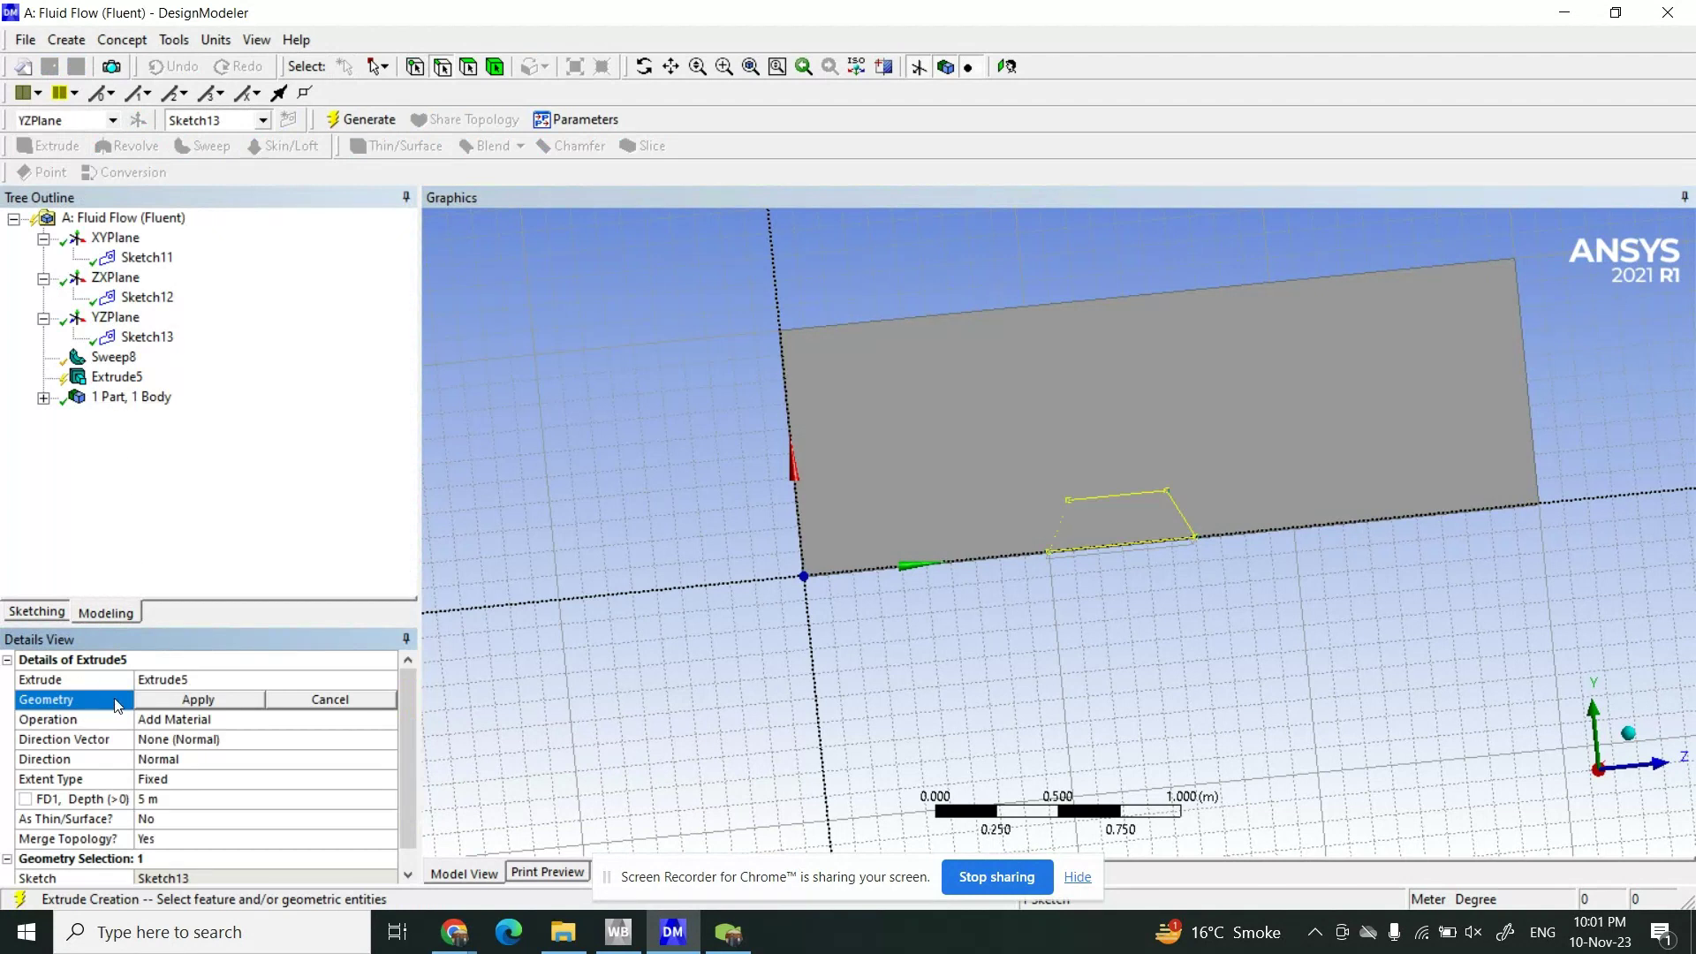
click(146, 340)
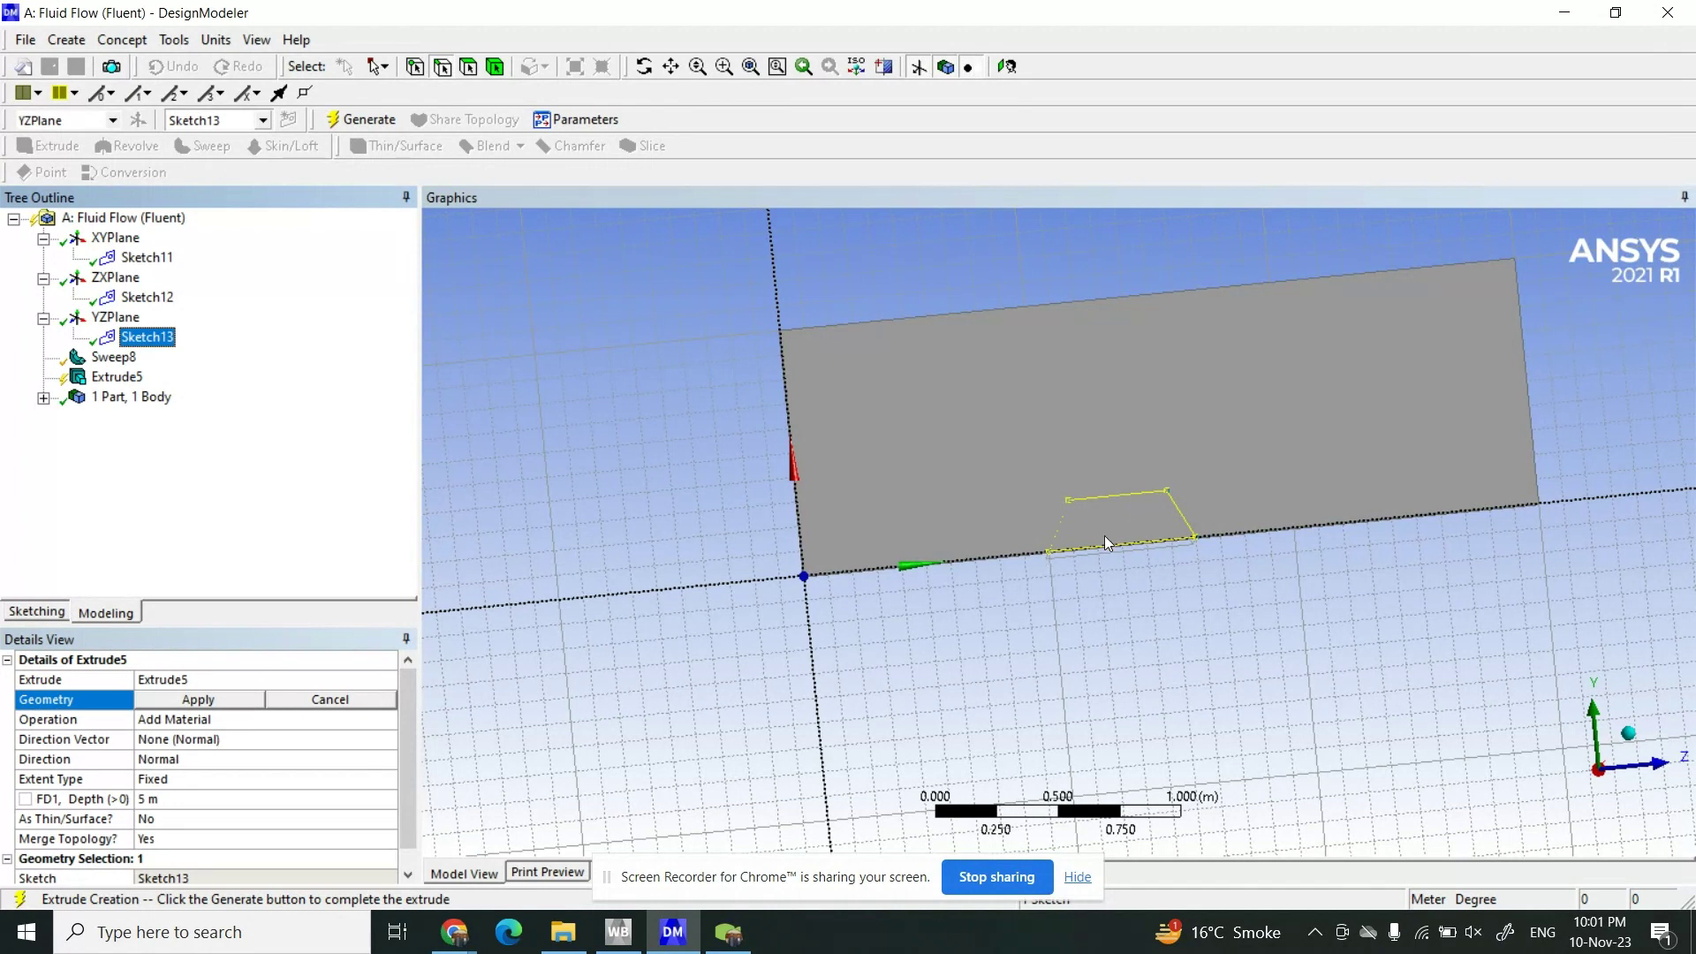
click(208, 702)
click(169, 800)
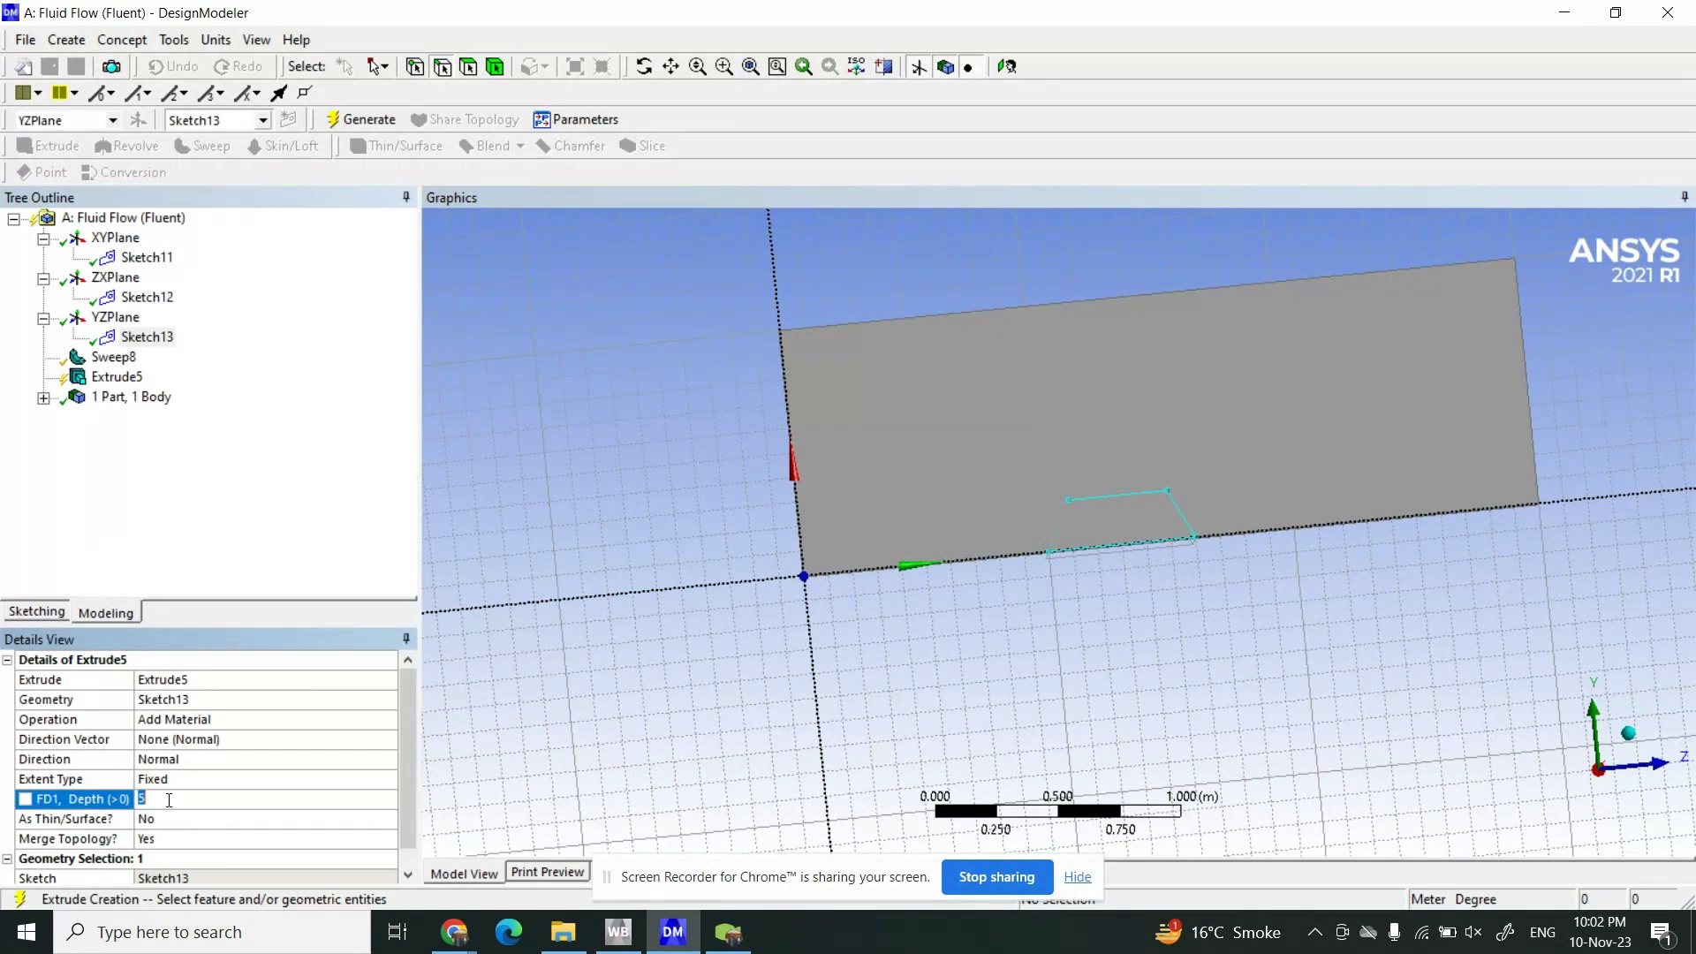
text(1)
key(Return)
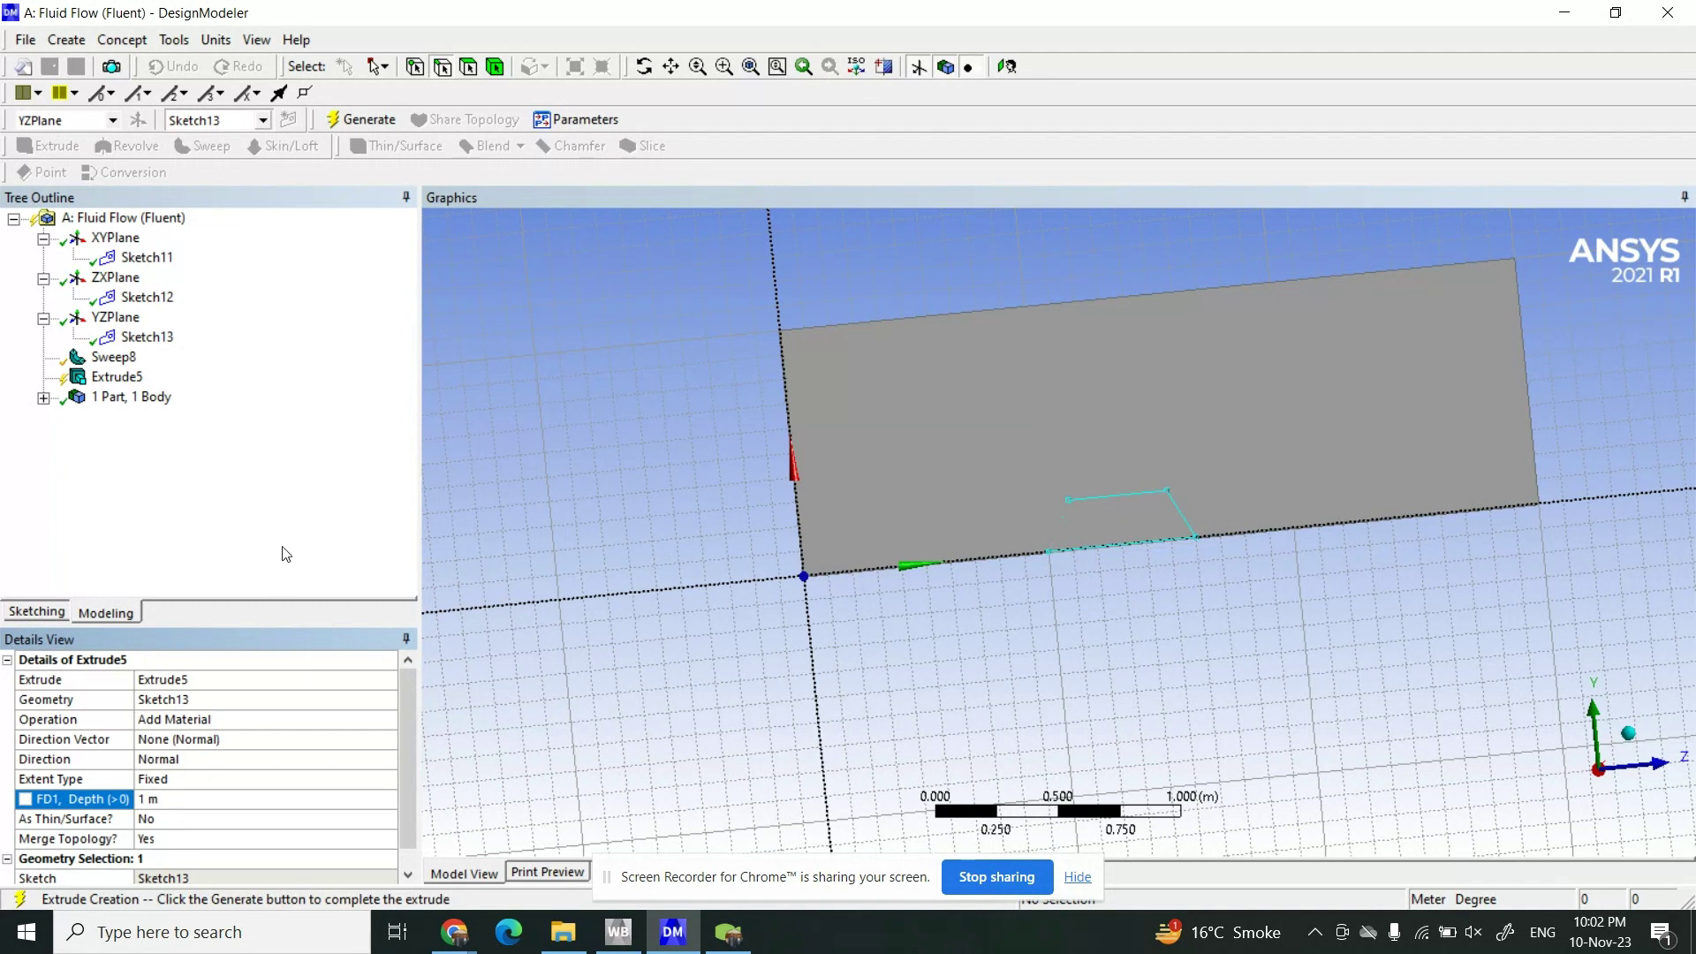
click(289, 517)
click(347, 125)
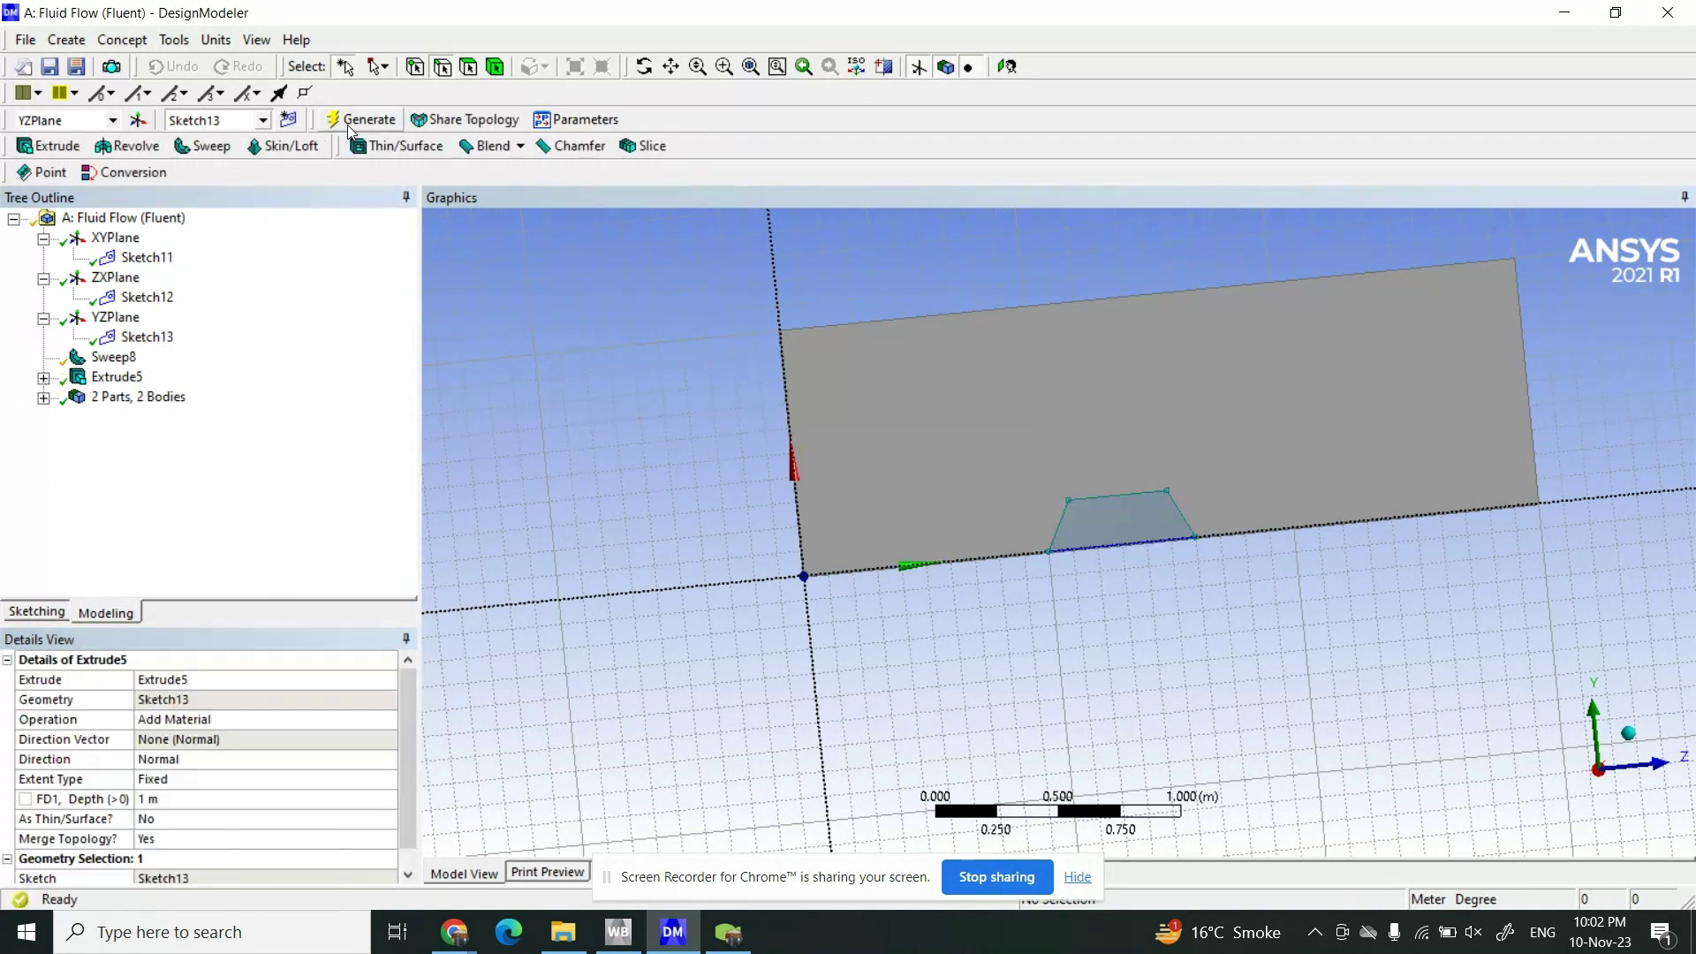
- Switch Extrude5 to Add Frozen, regenerate it, and orbit to inspect the obstacle body
click(223, 722)
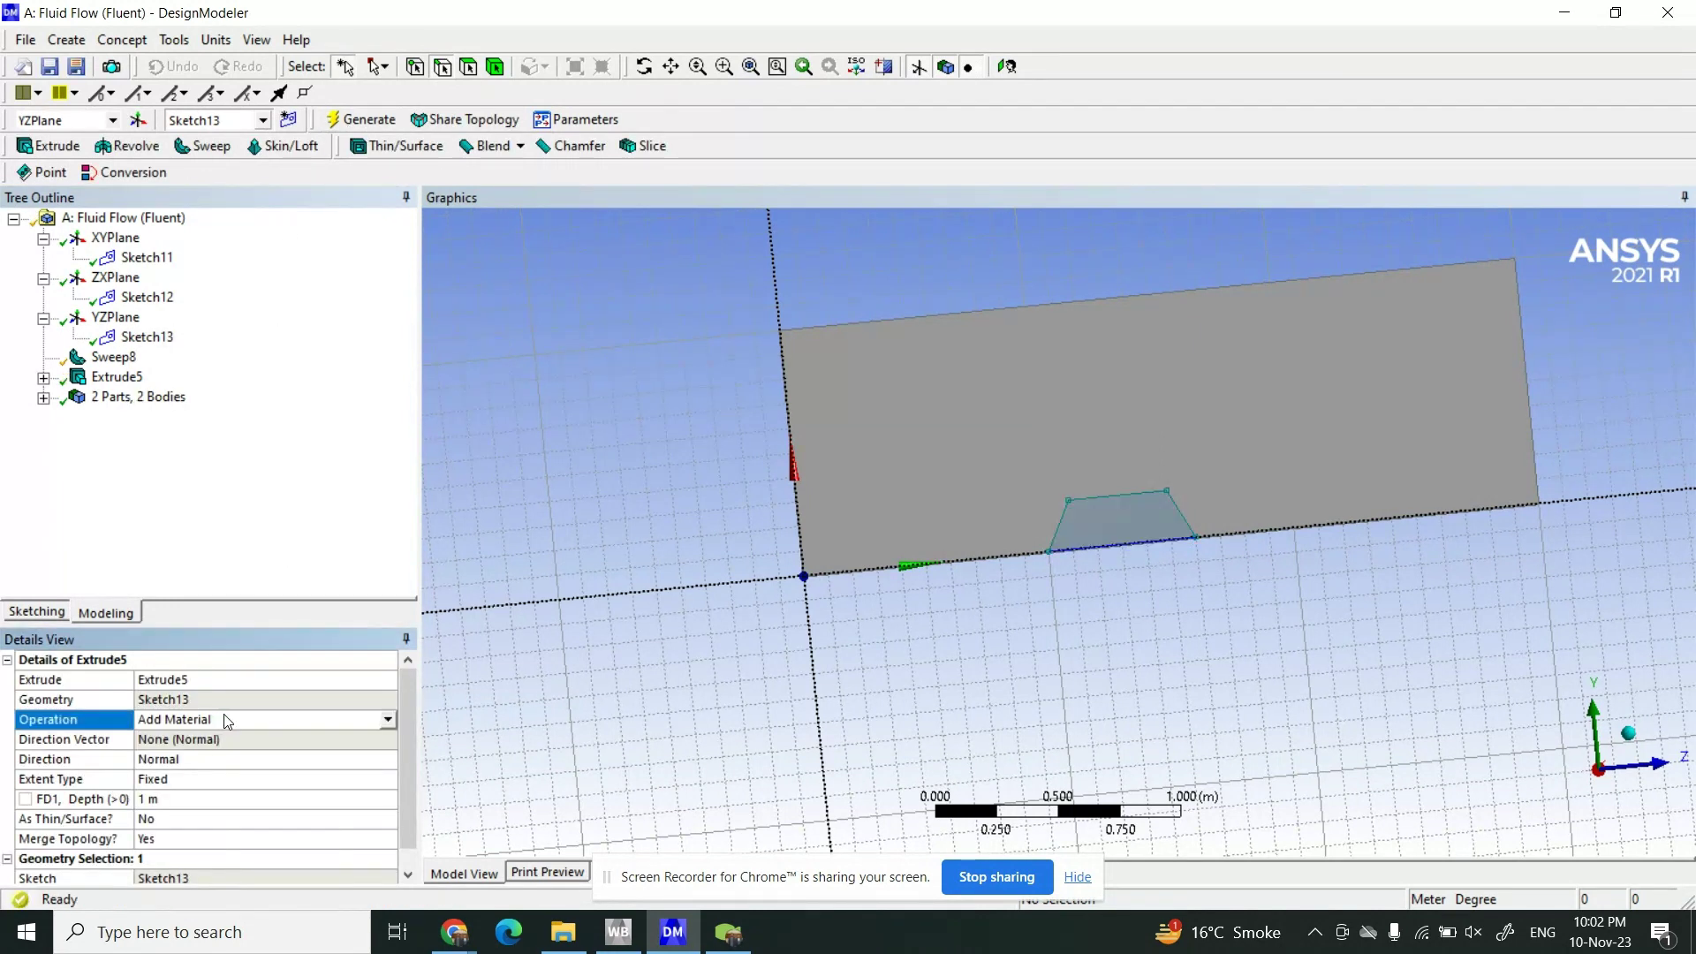
click(388, 724)
click(330, 745)
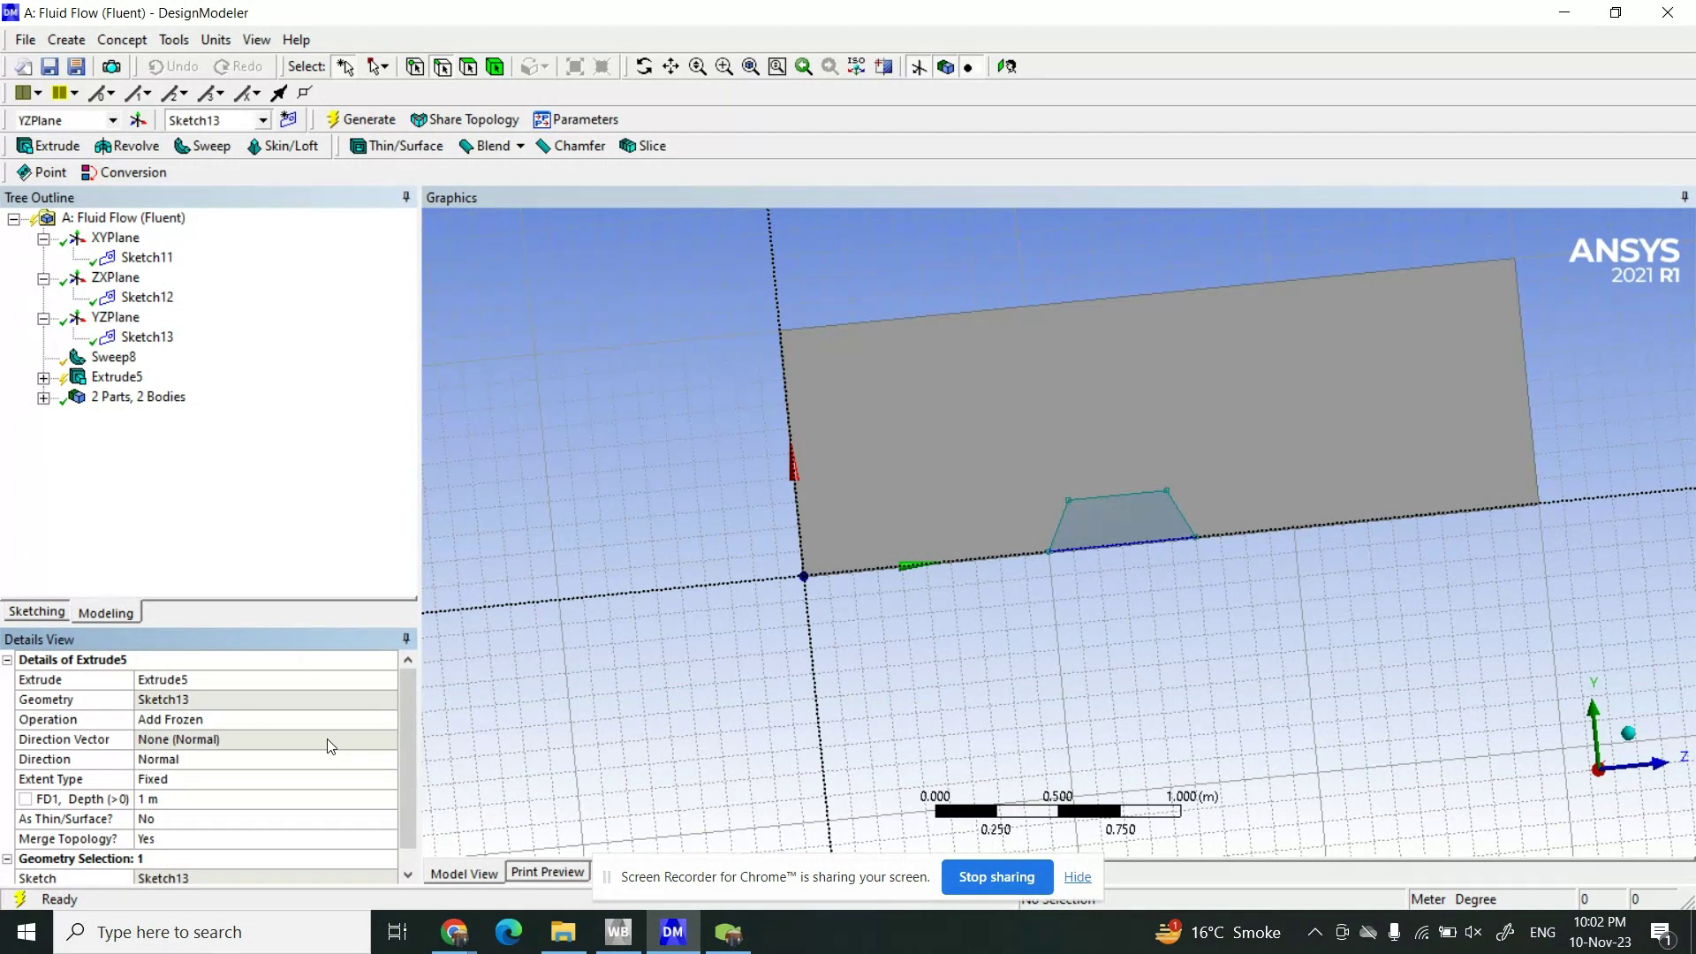
click(367, 120)
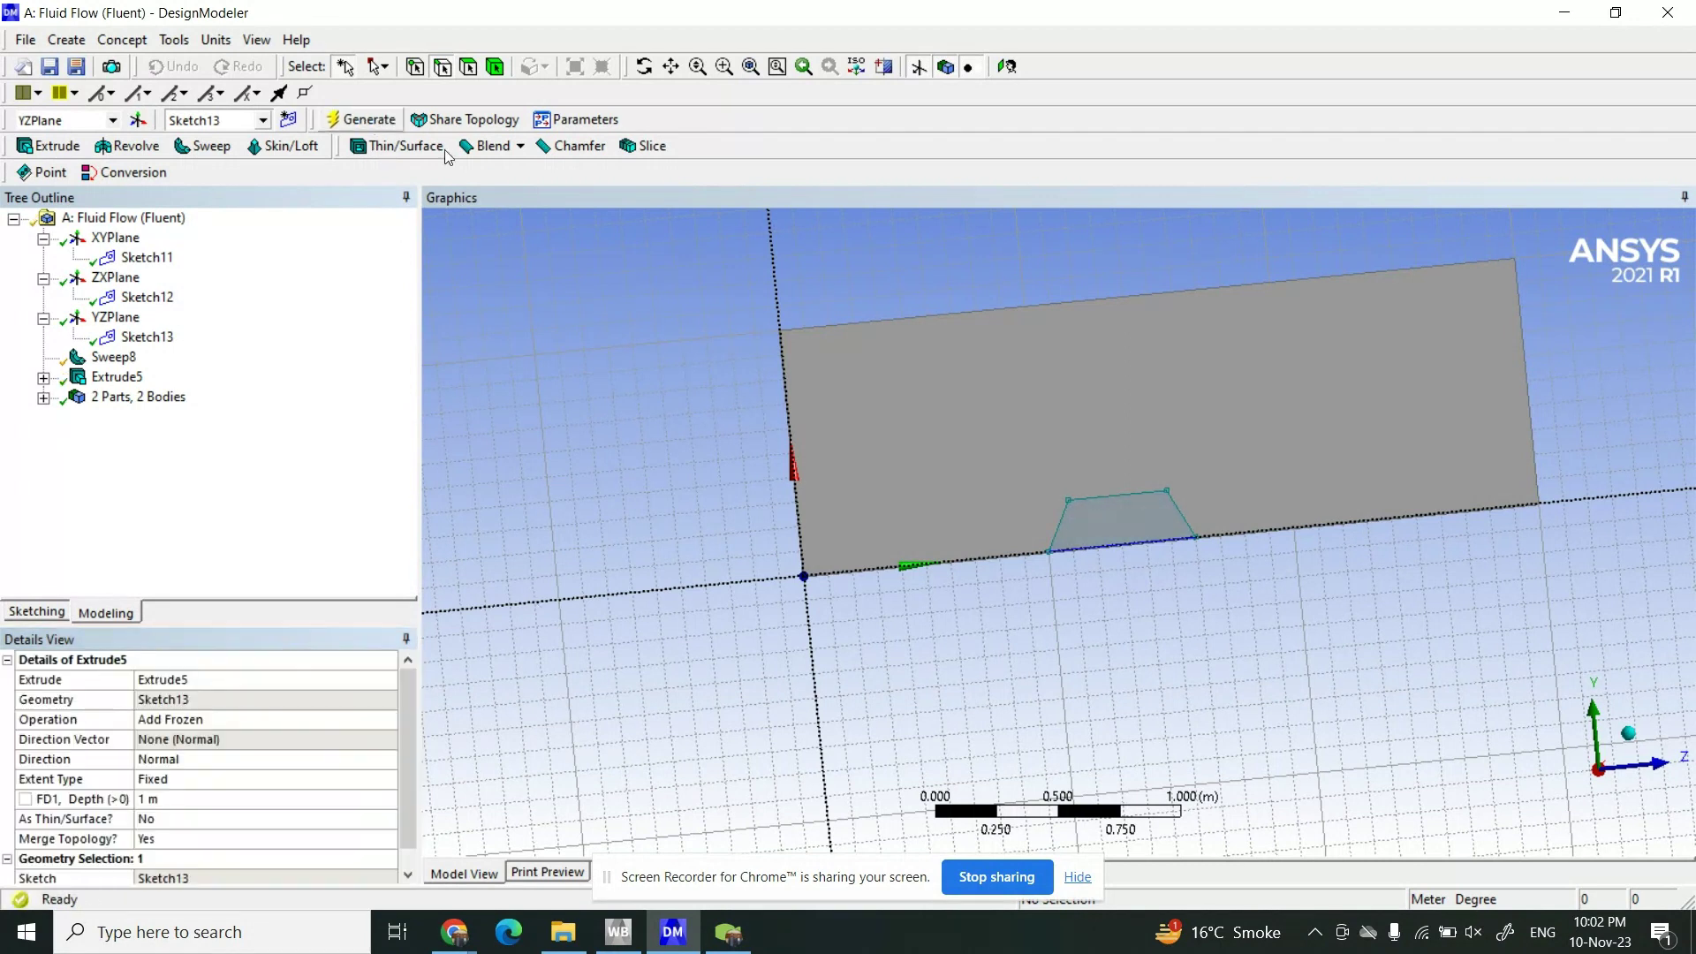
click(646, 71)
drag(897, 321, 1328, 398)
- Delete the Extrude5 feature, then select Sketch13 and view it face-on
mouse_move(807, 504)
mouse_down()
mouse_move(757, 538)
mouse_move(791, 480)
mouse_up()
scroll(795, 462, up, 3)
scroll(799, 466, down, 1)
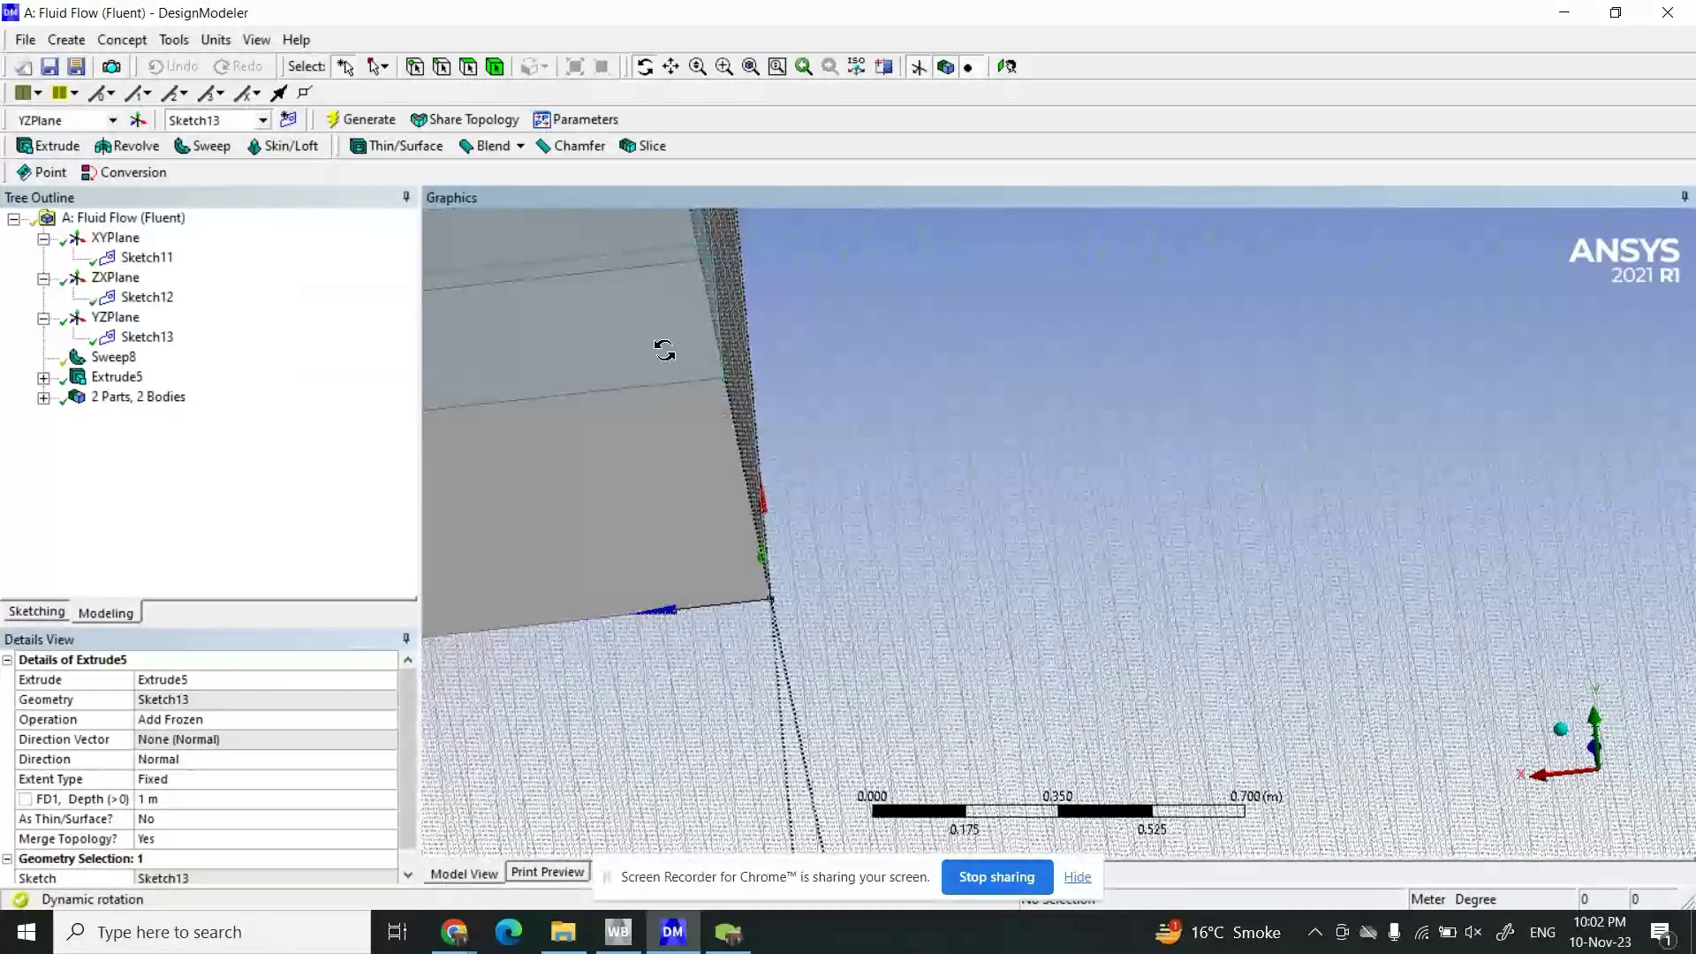
click(671, 66)
drag(621, 397, 945, 510)
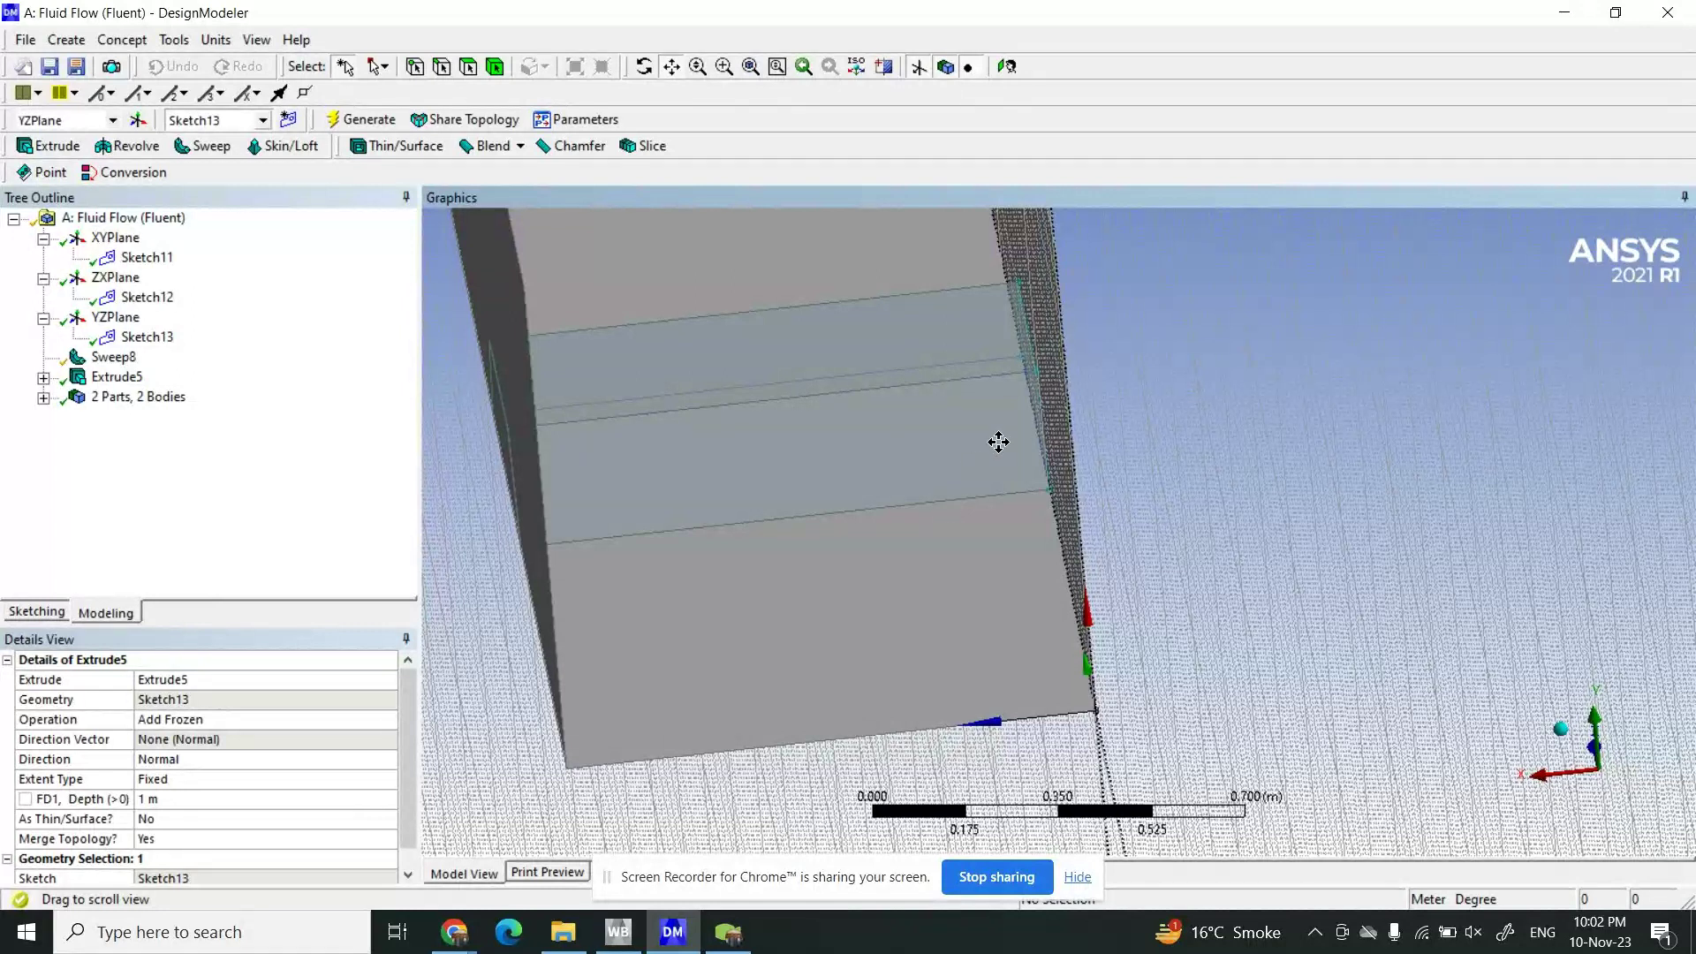
click(117, 377)
right_click(117, 377)
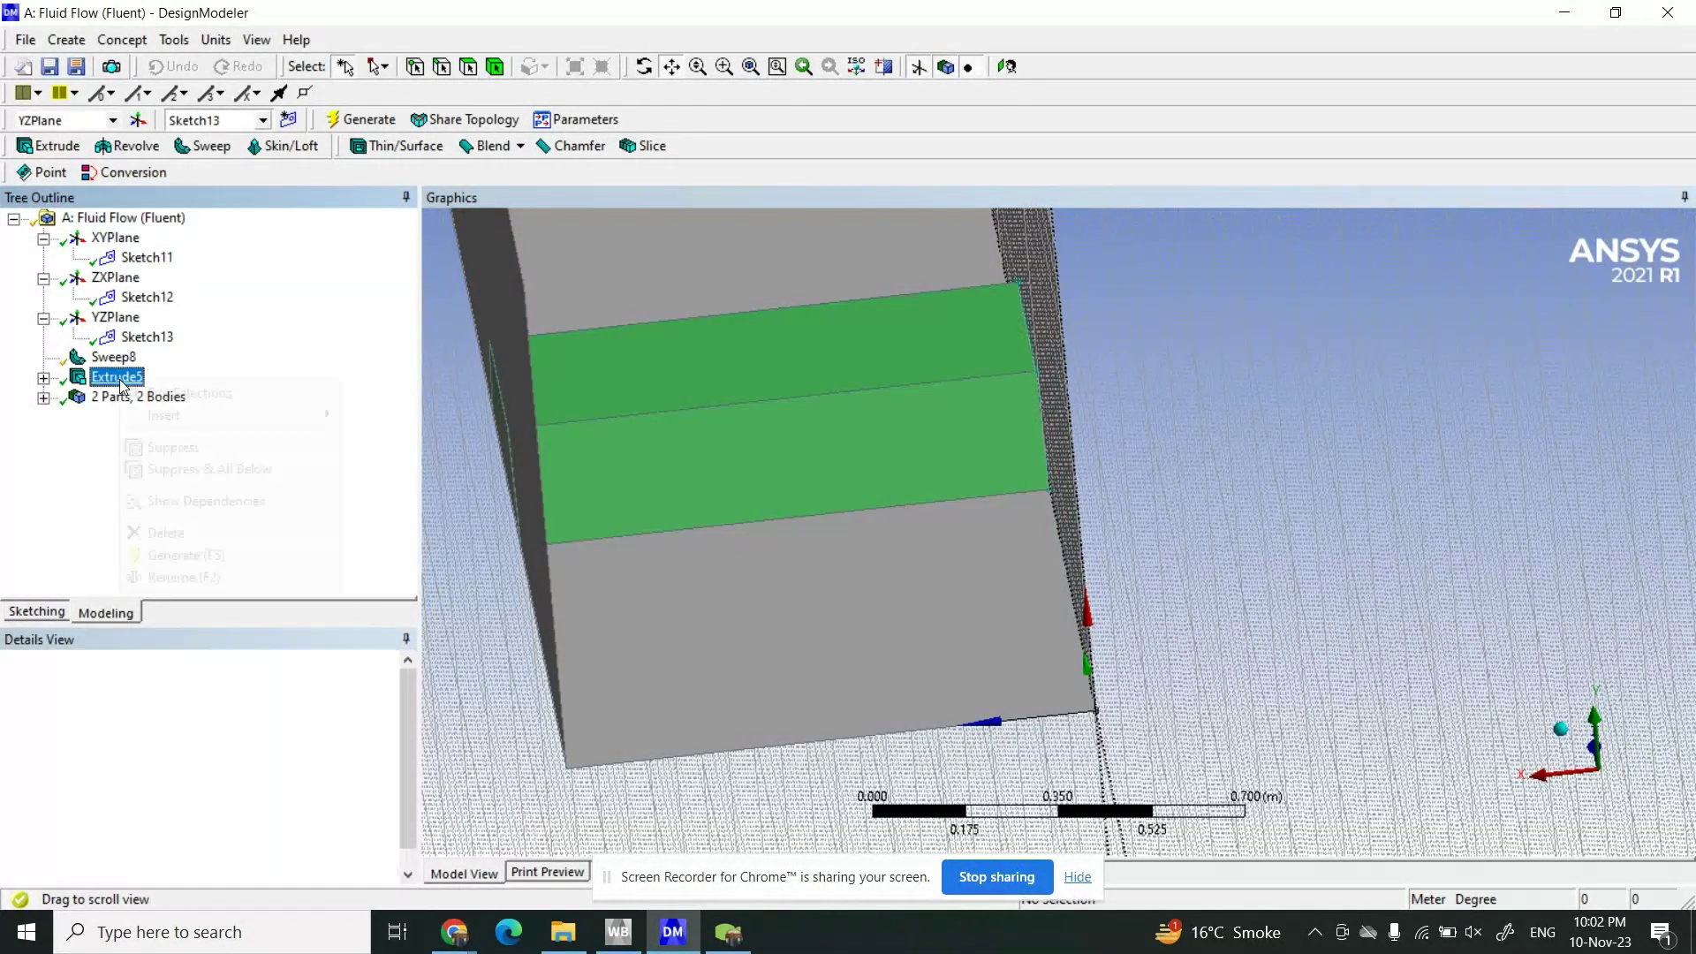
click(196, 527)
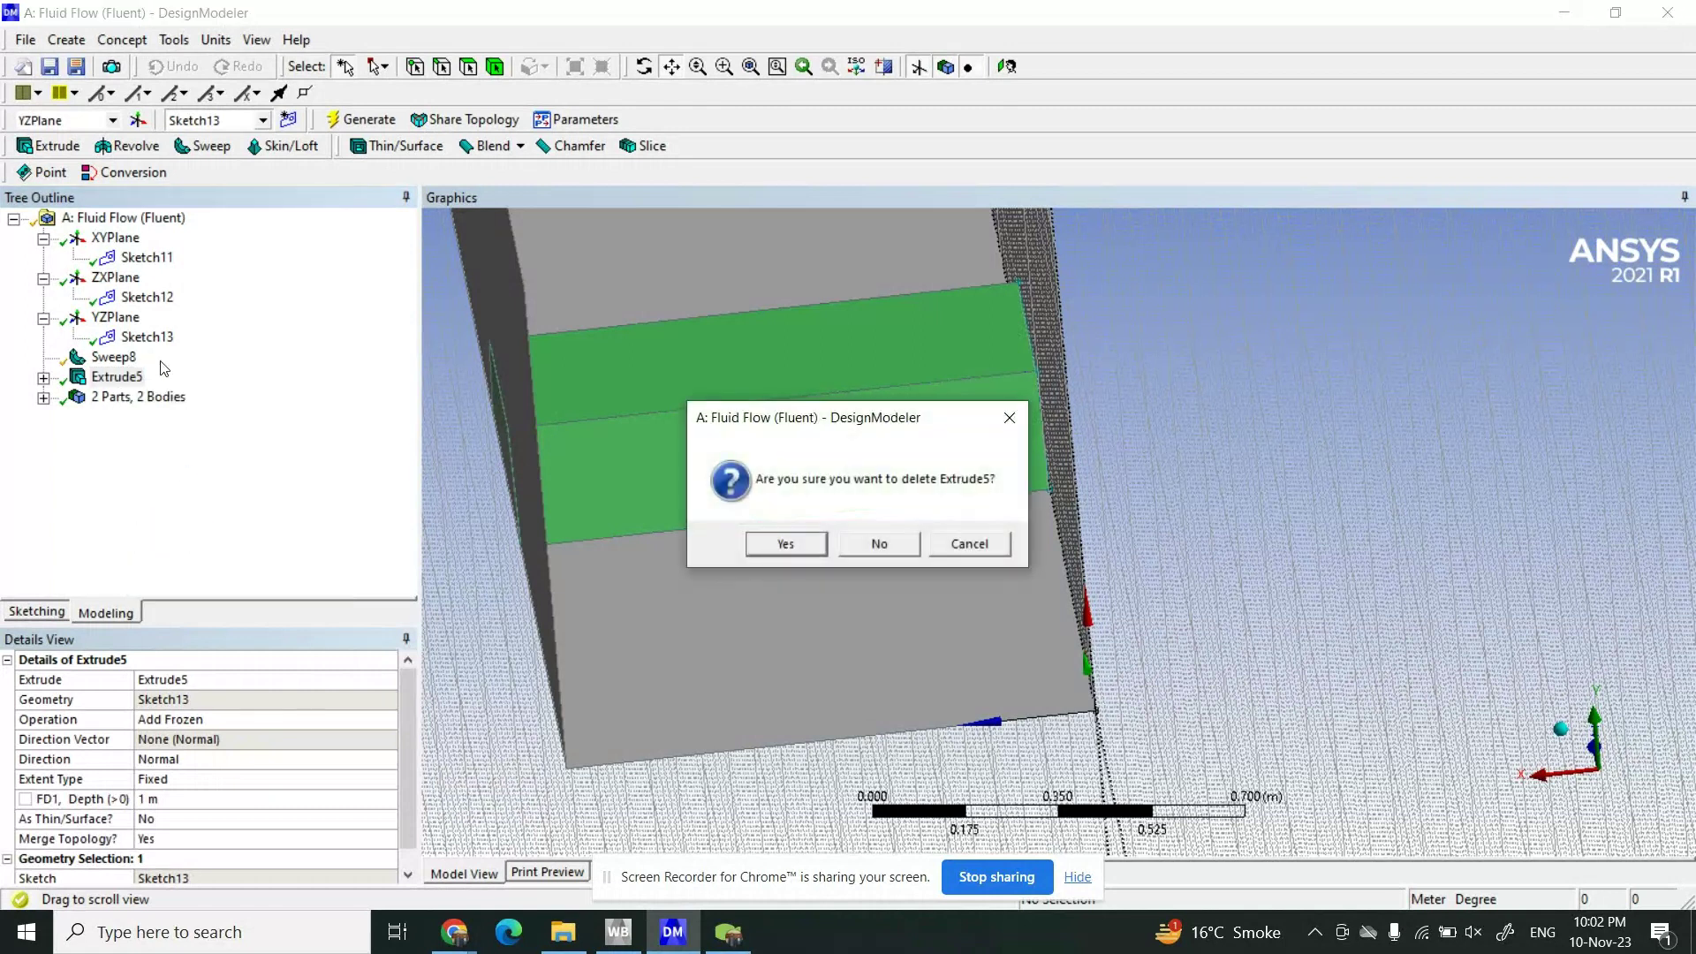
click(775, 547)
click(150, 335)
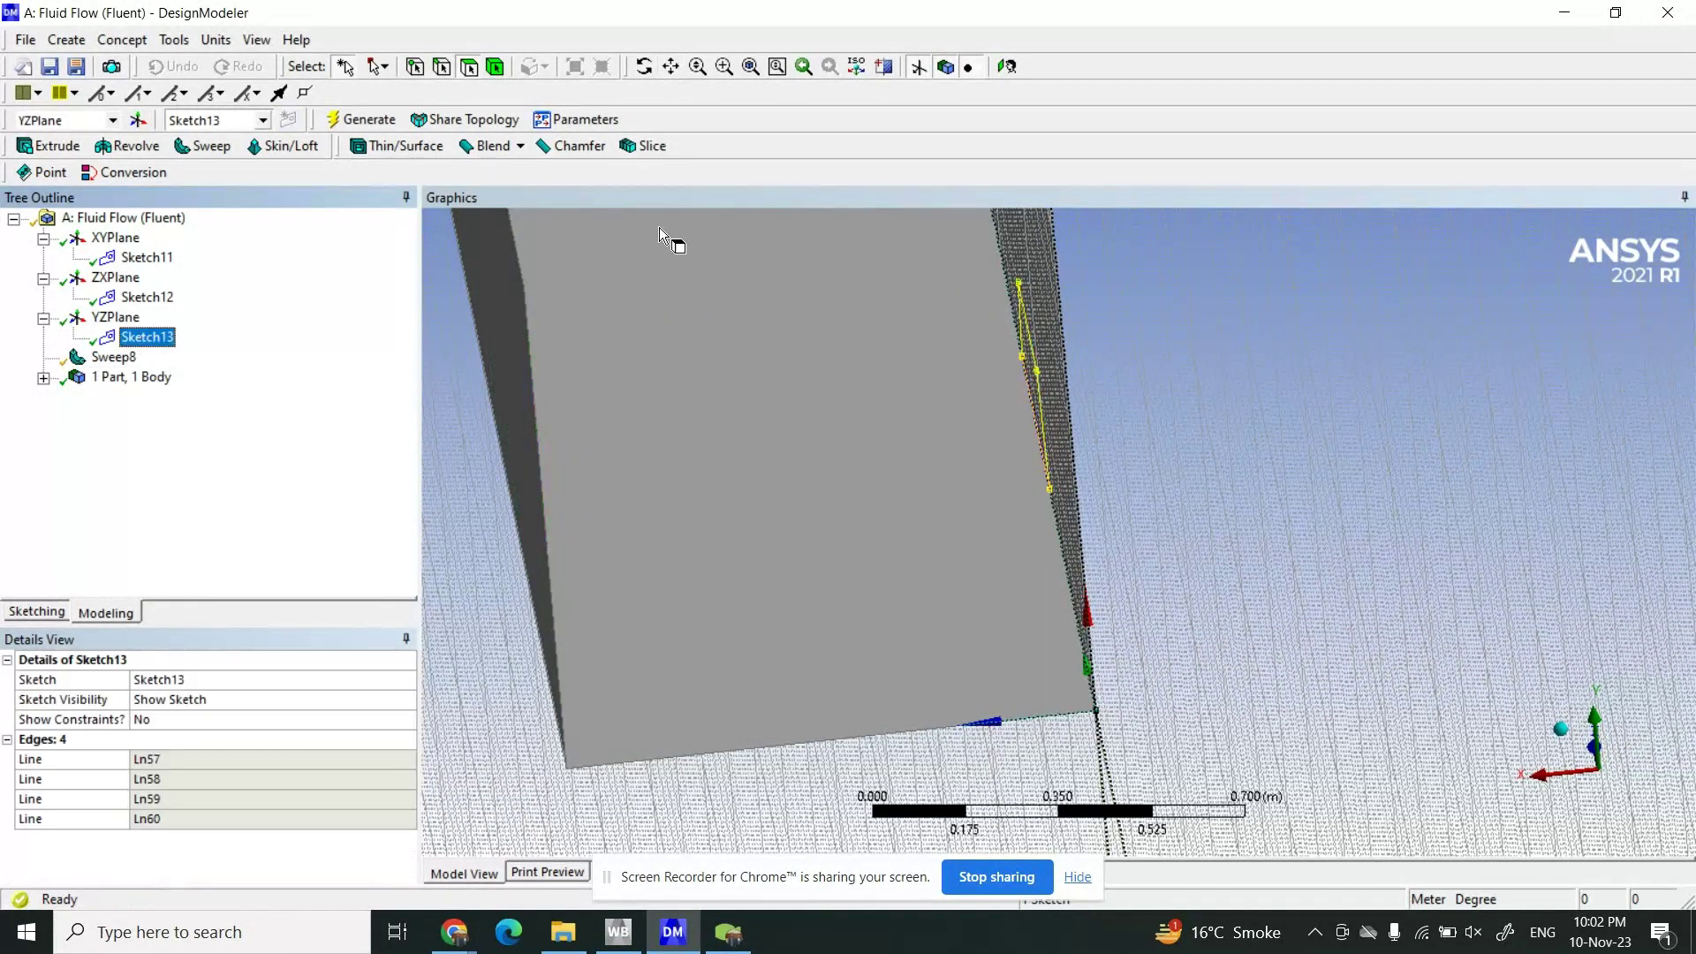
click(1015, 71)
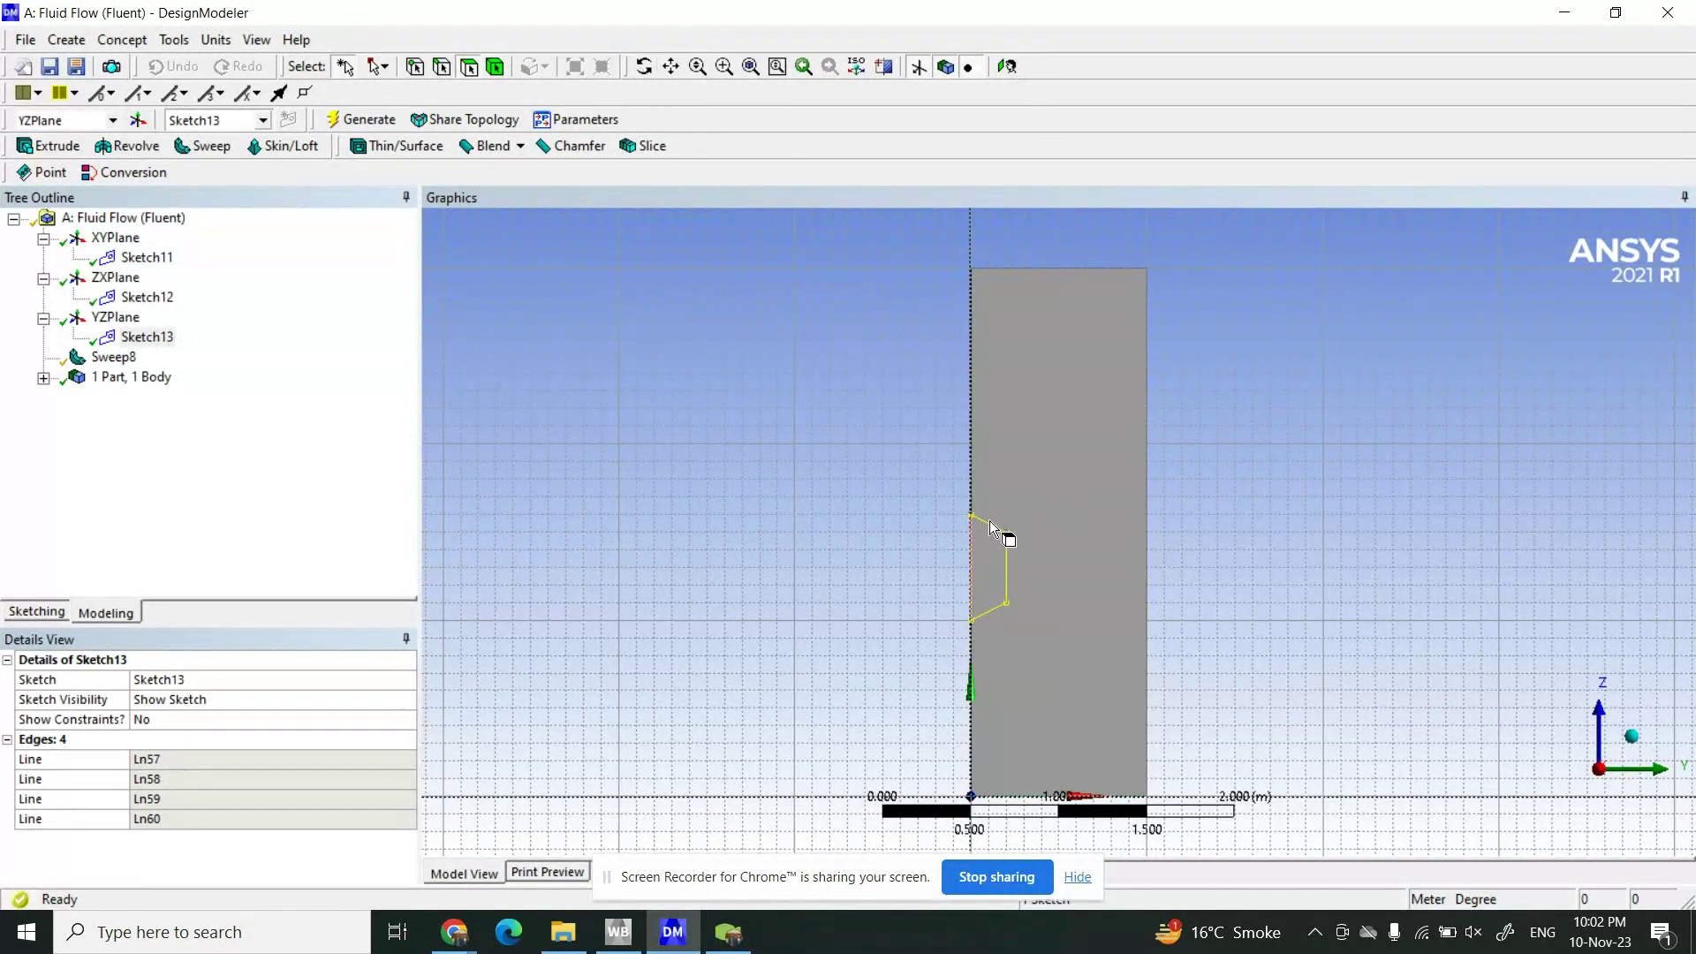
- Erase Sketch13's four trapezoid edges and begin a three-point arc on the channel's left edge
click(37, 612)
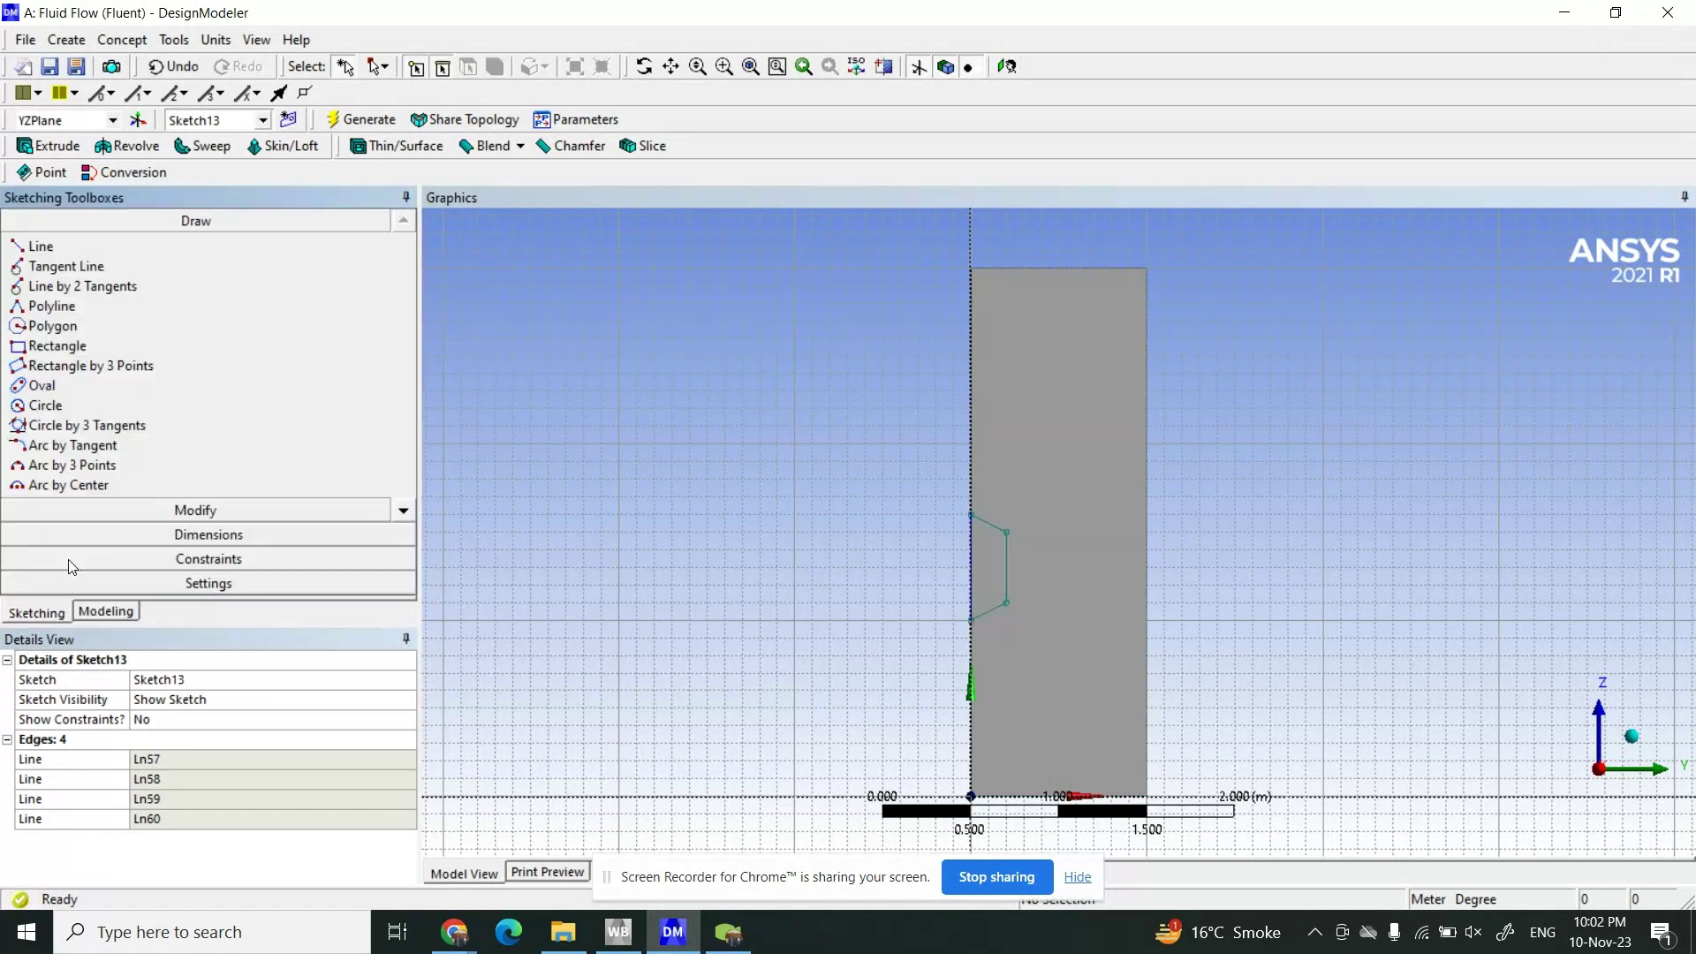
click(983, 522)
ctrl+click(1005, 554)
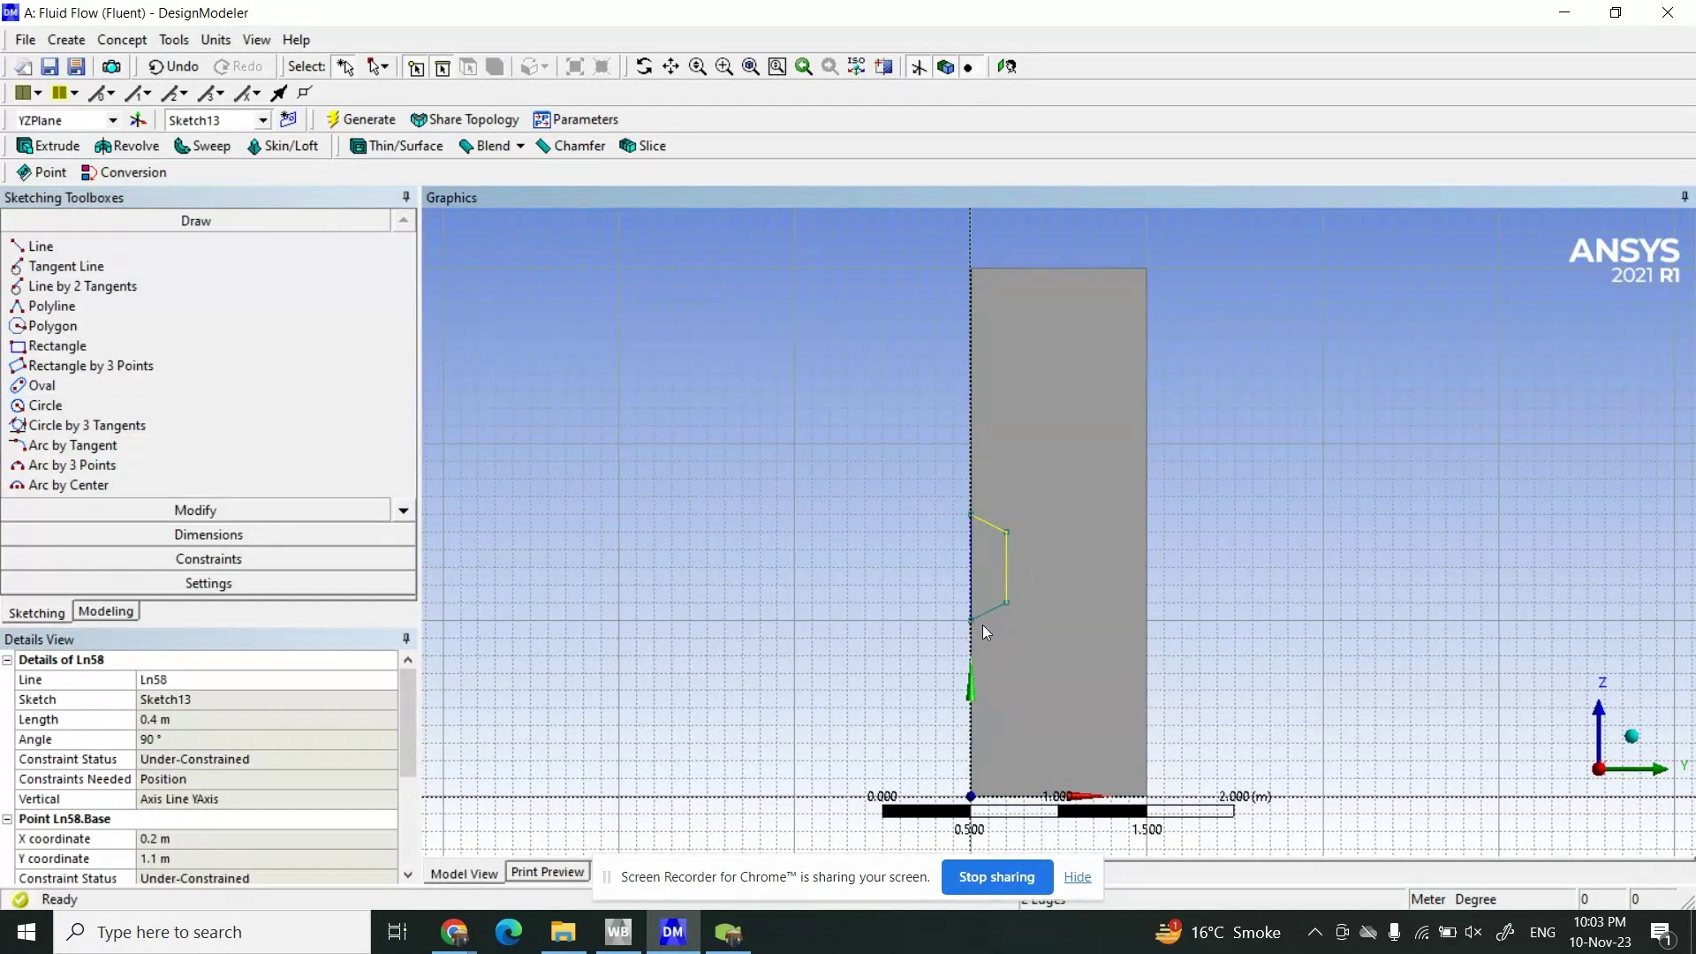
ctrl+click(982, 612)
ctrl+click(969, 570)
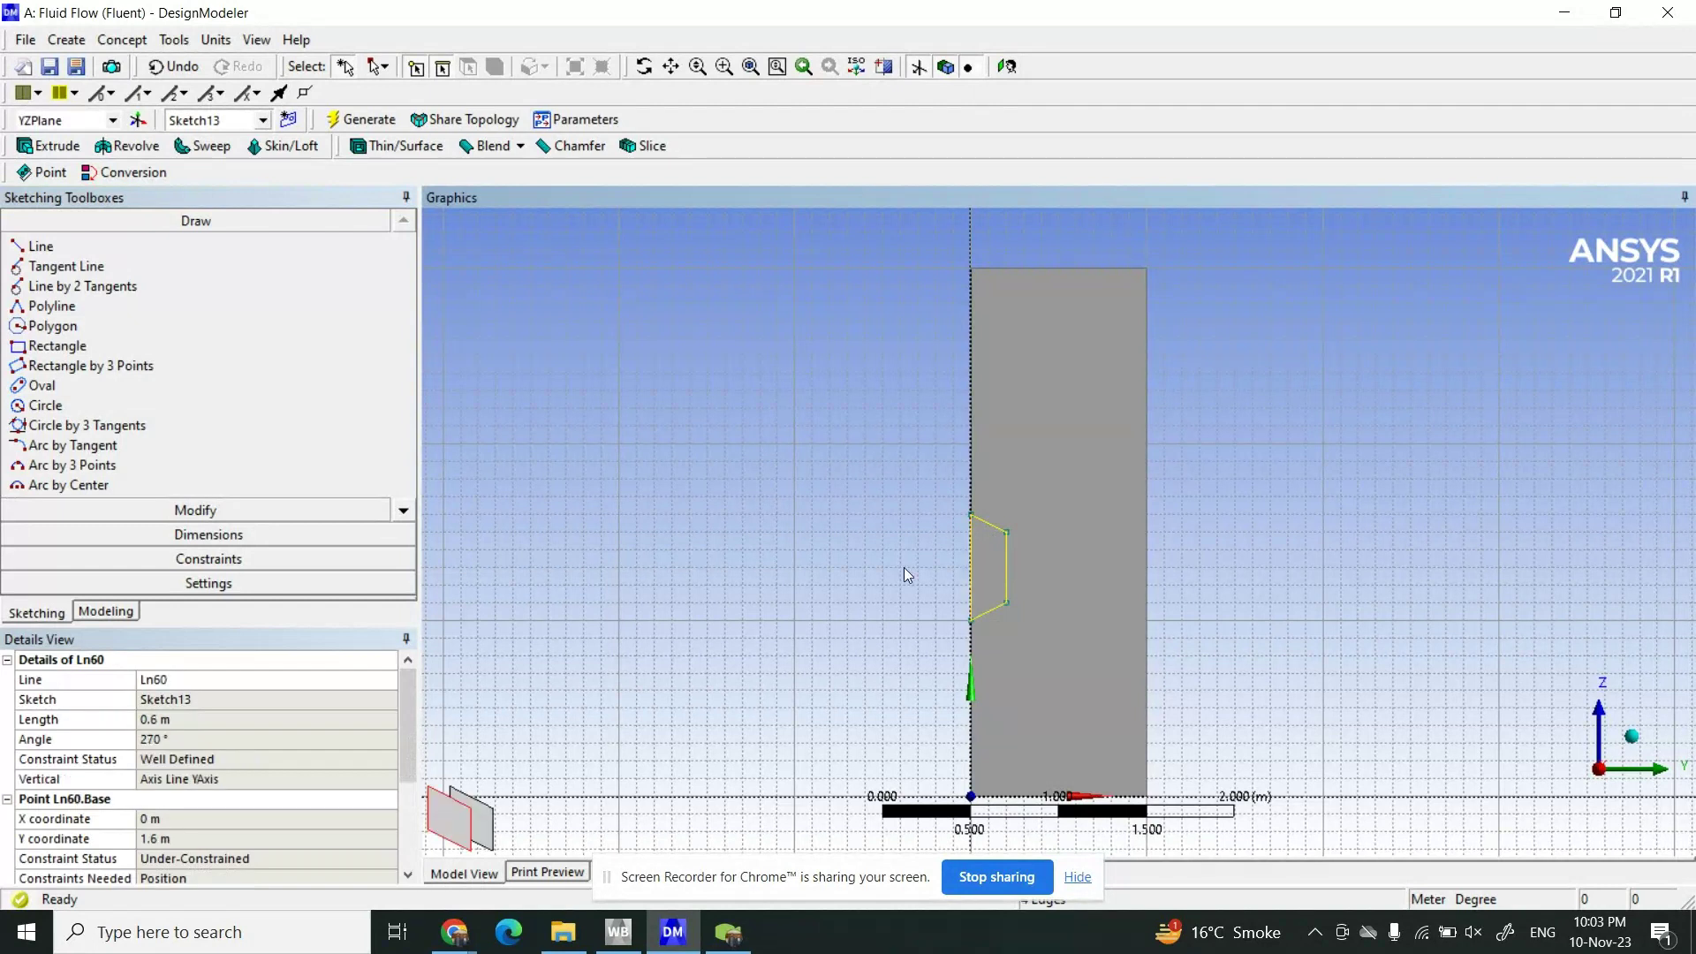
key(Delete)
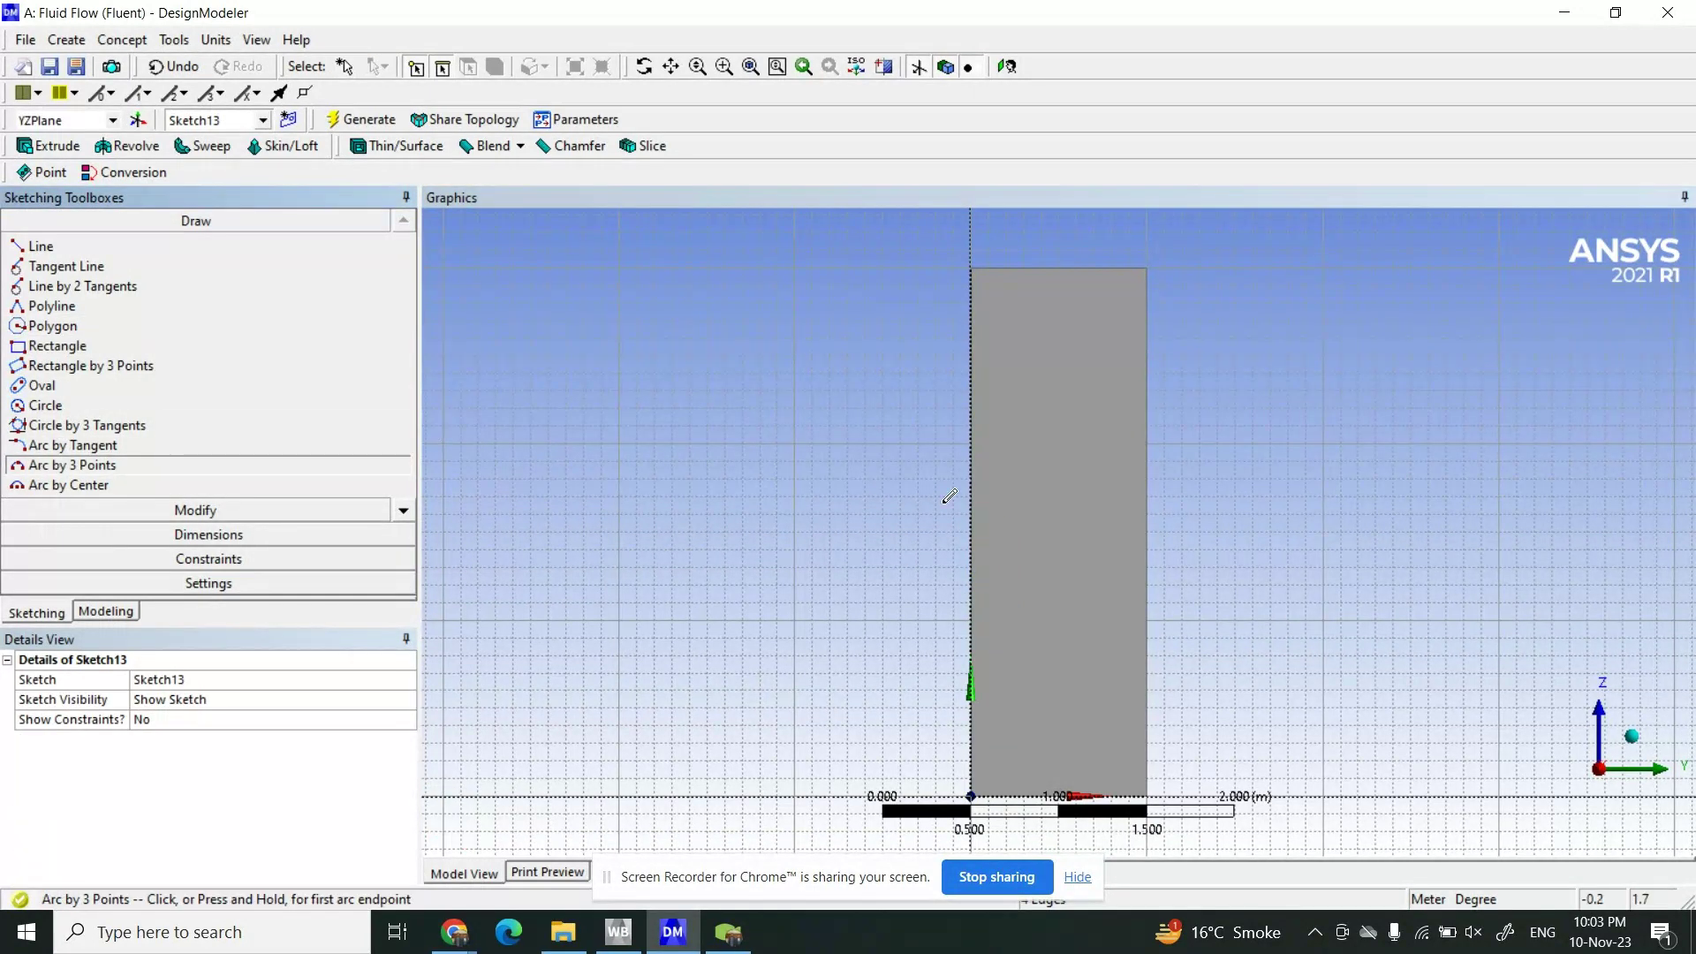
click(974, 477)
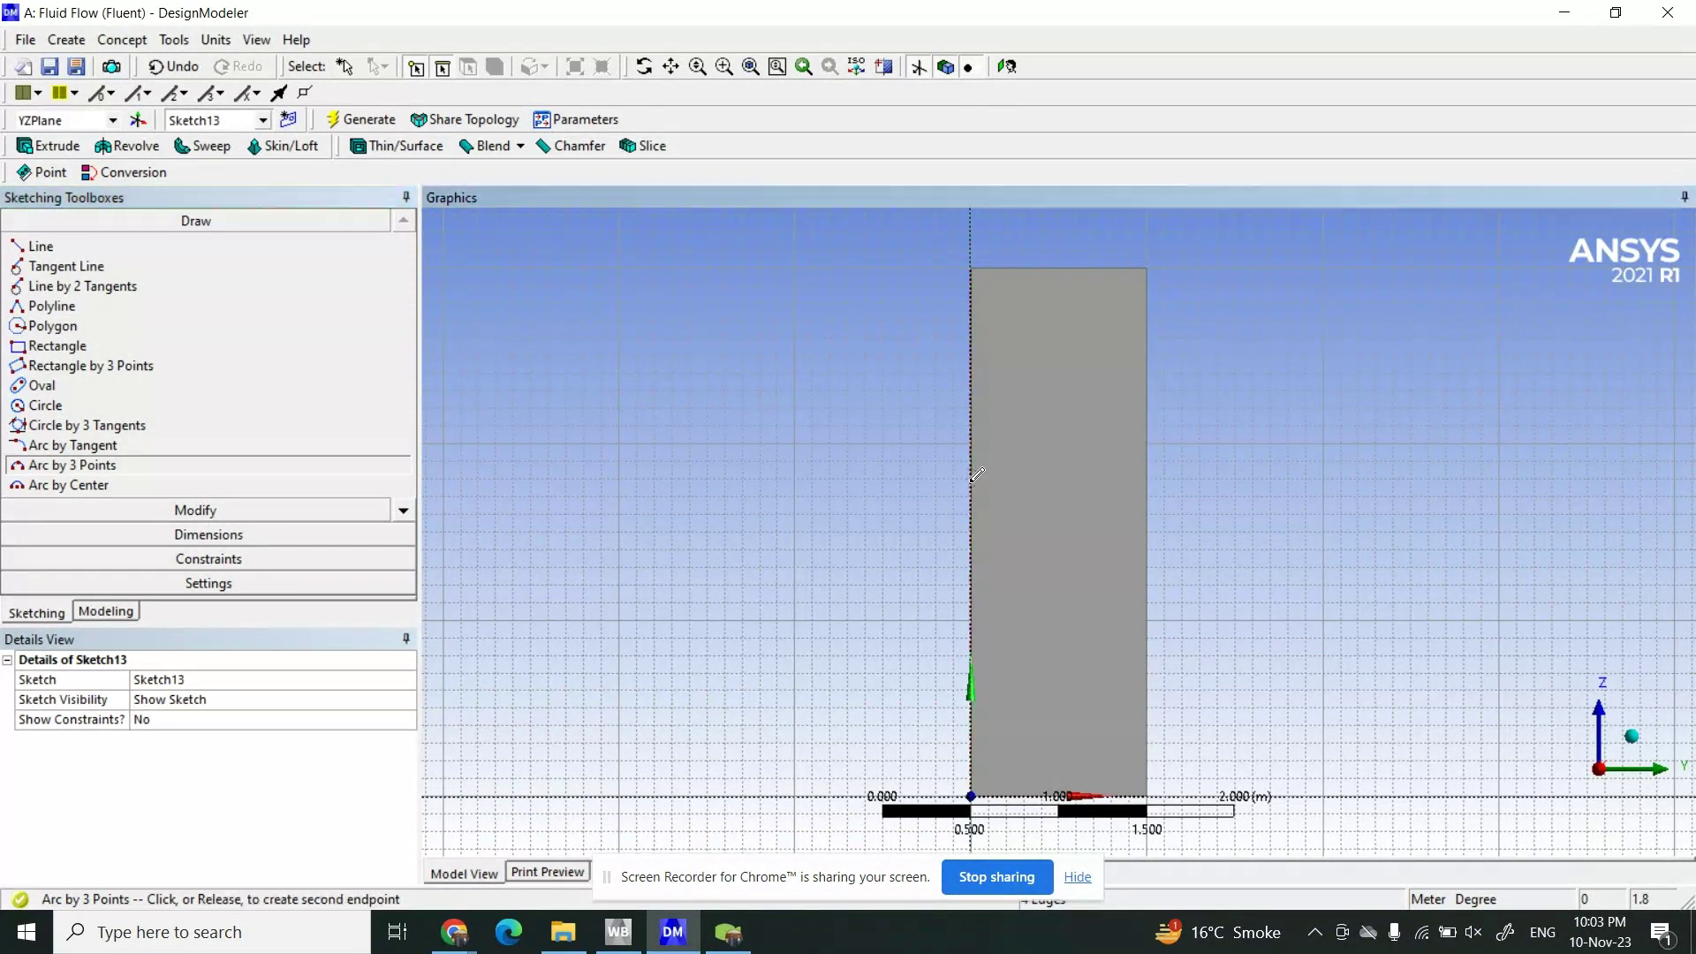
- Complete semicircular arc Cr61 bulging from the left edge, then return to Modeling
click(974, 564)
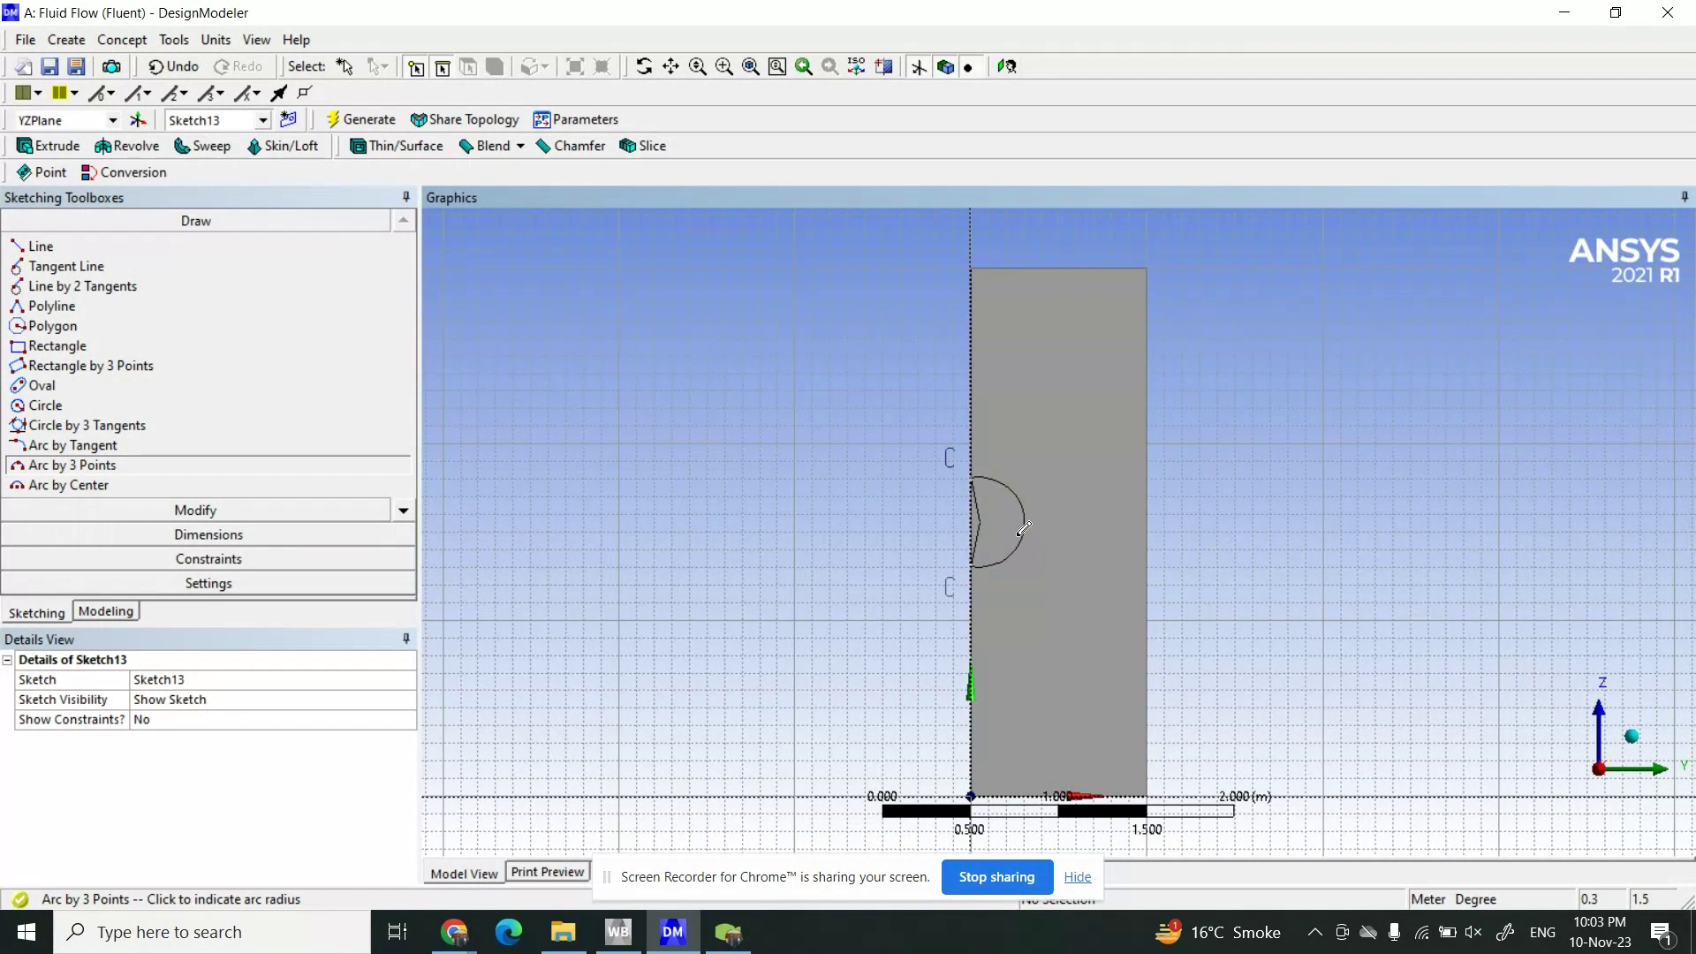
click(1020, 528)
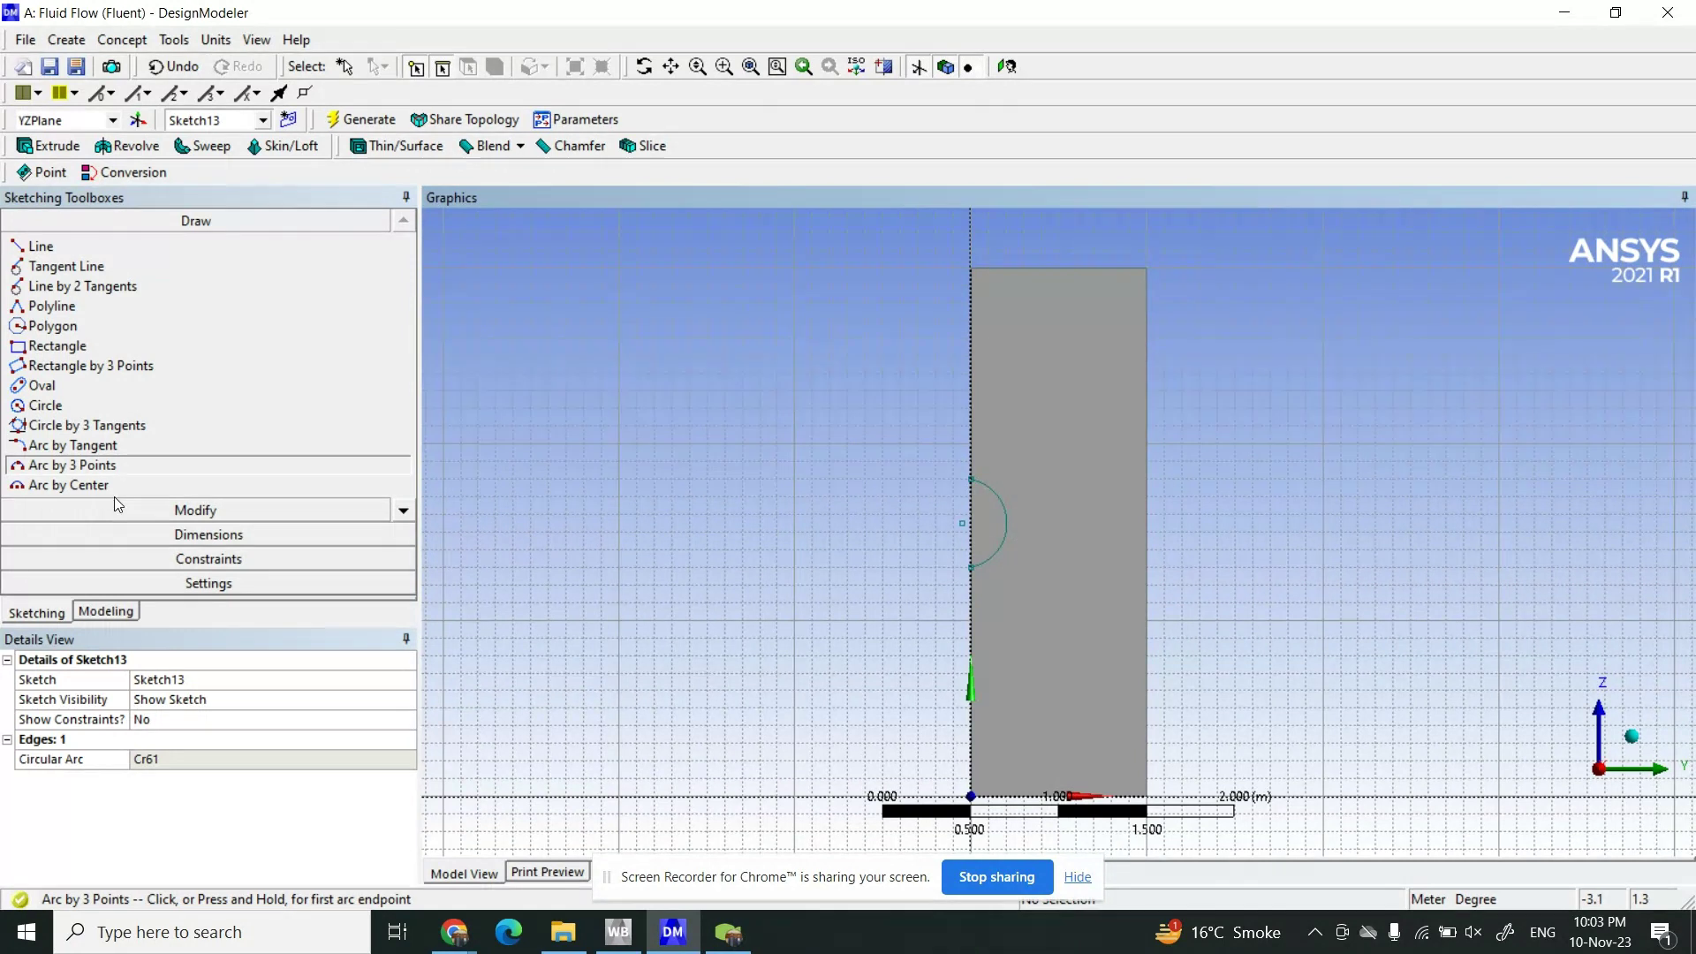
click(106, 611)
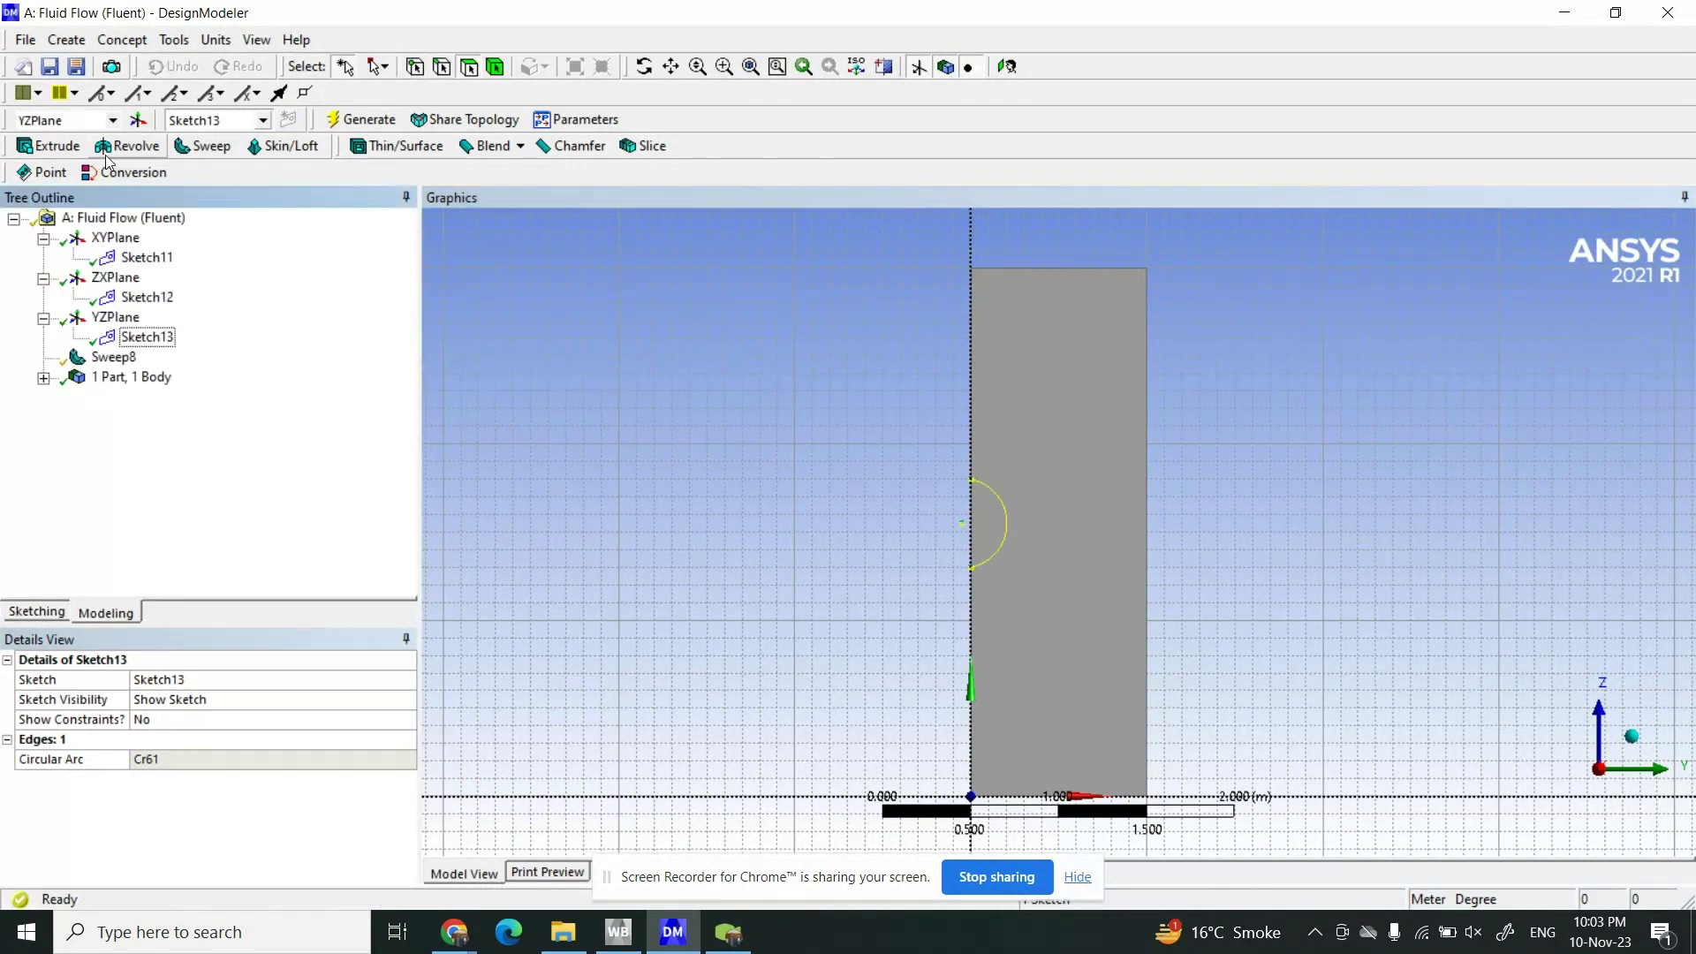
- Extrude the Sketch13 arc 1 m as Extrude6 and orbit to view it in 3D
click(49, 145)
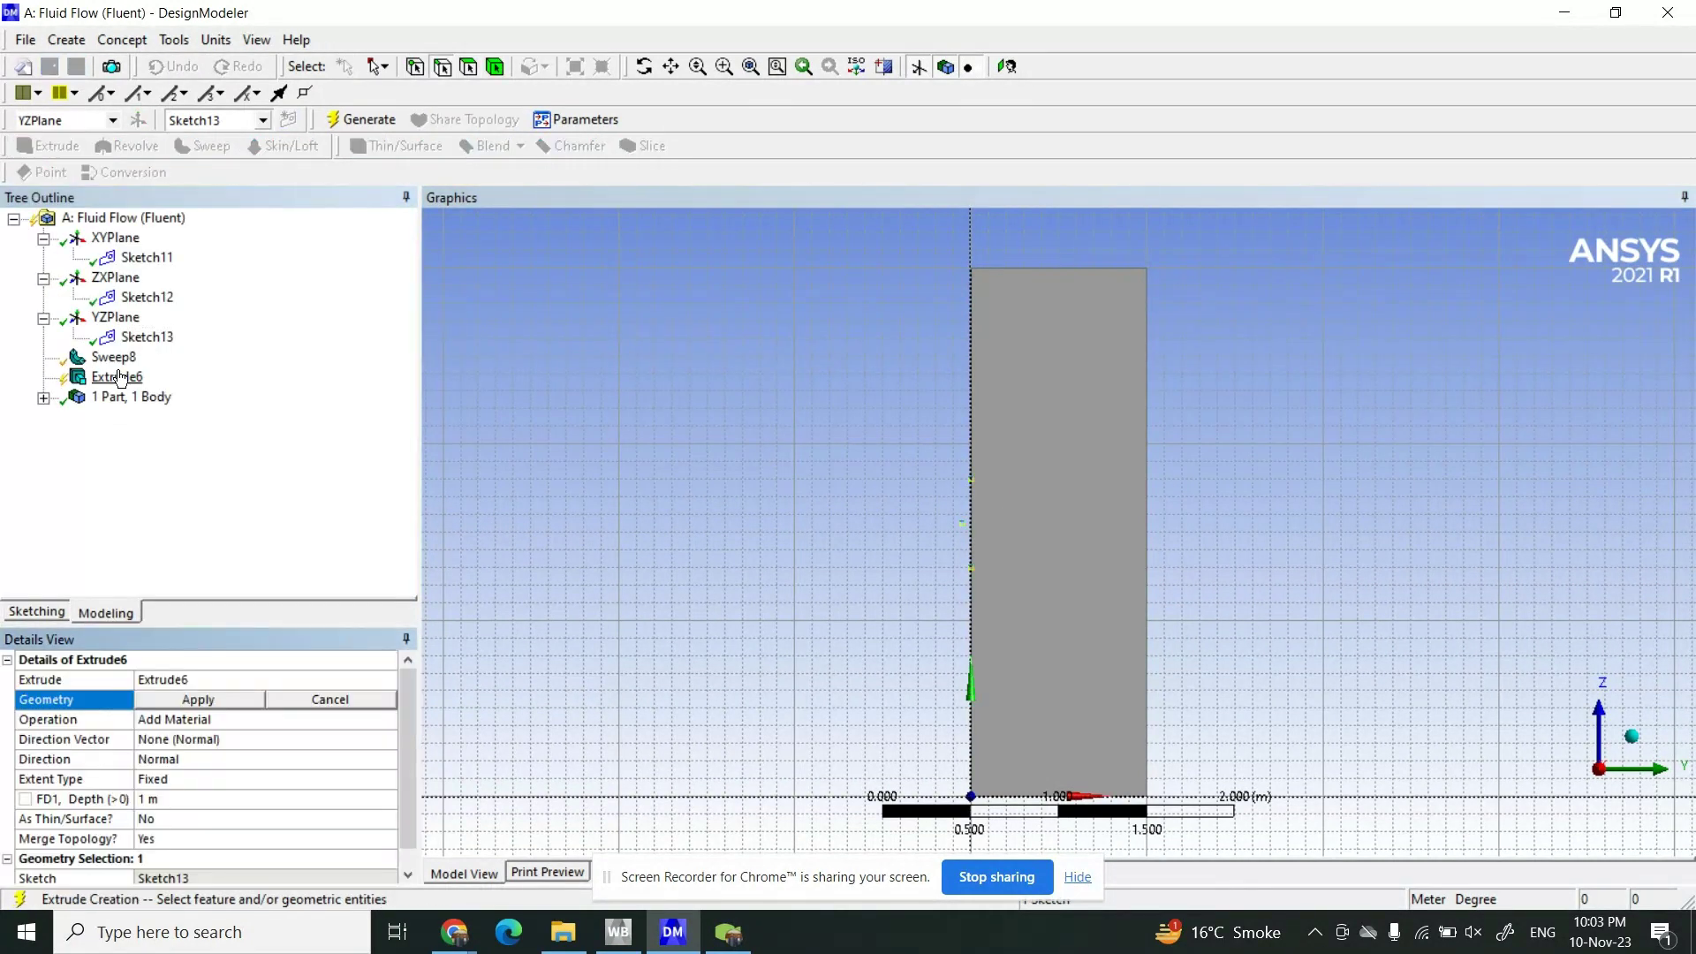
click(135, 343)
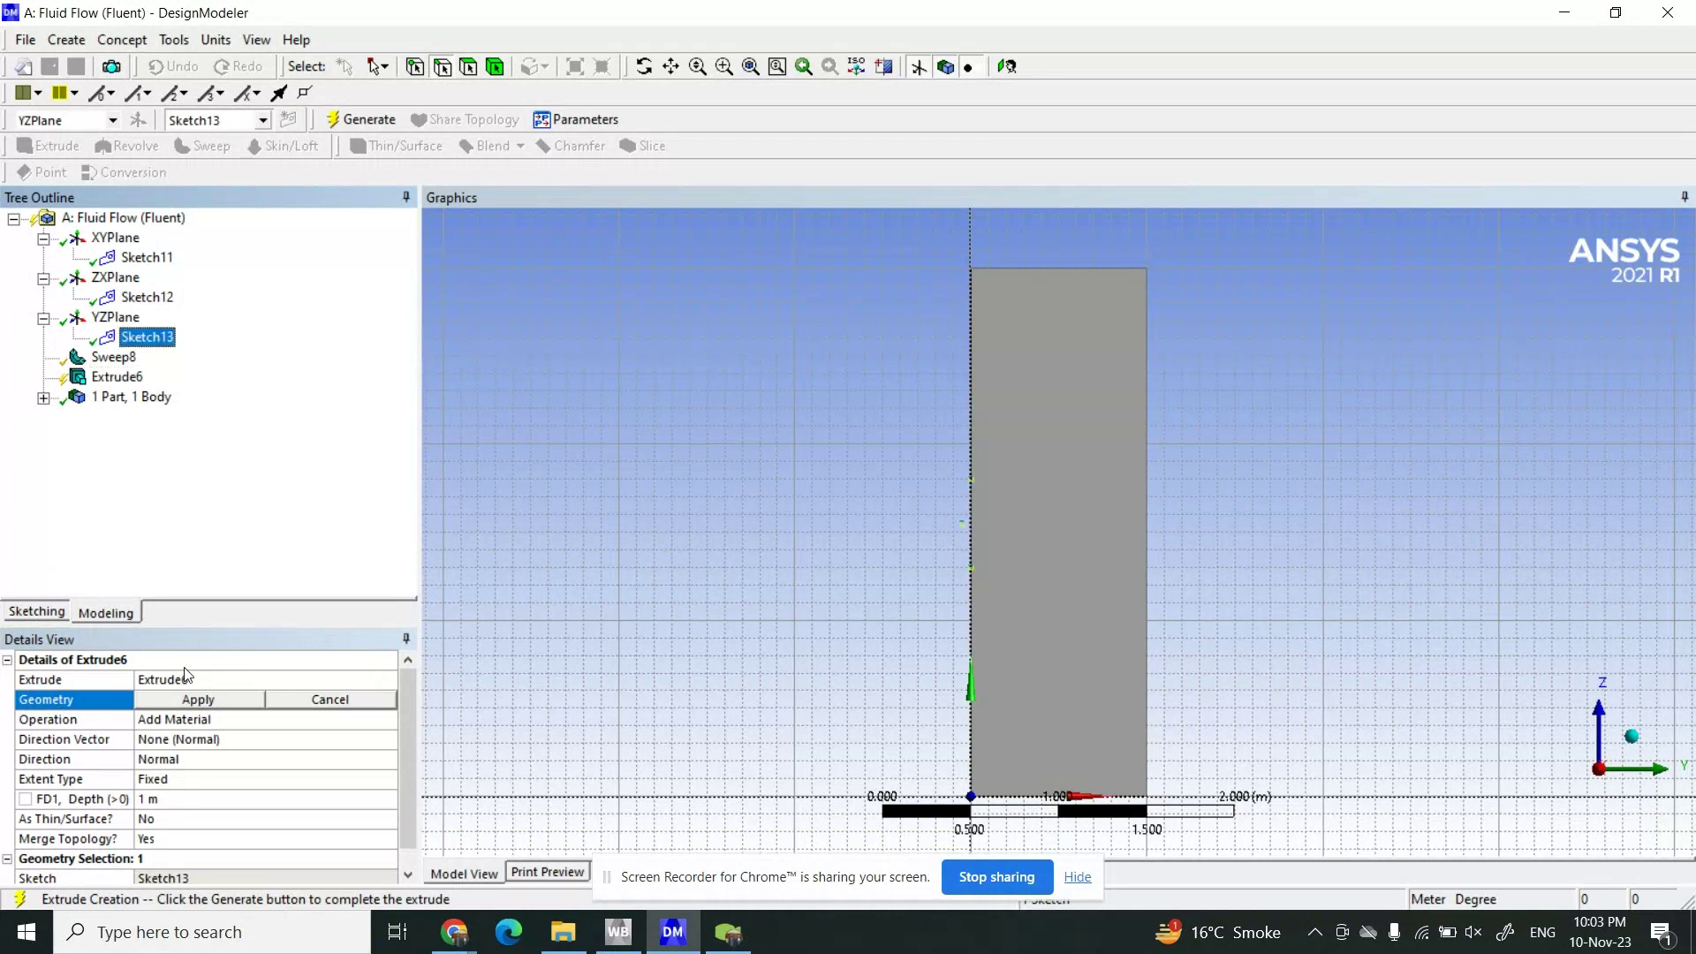
click(181, 700)
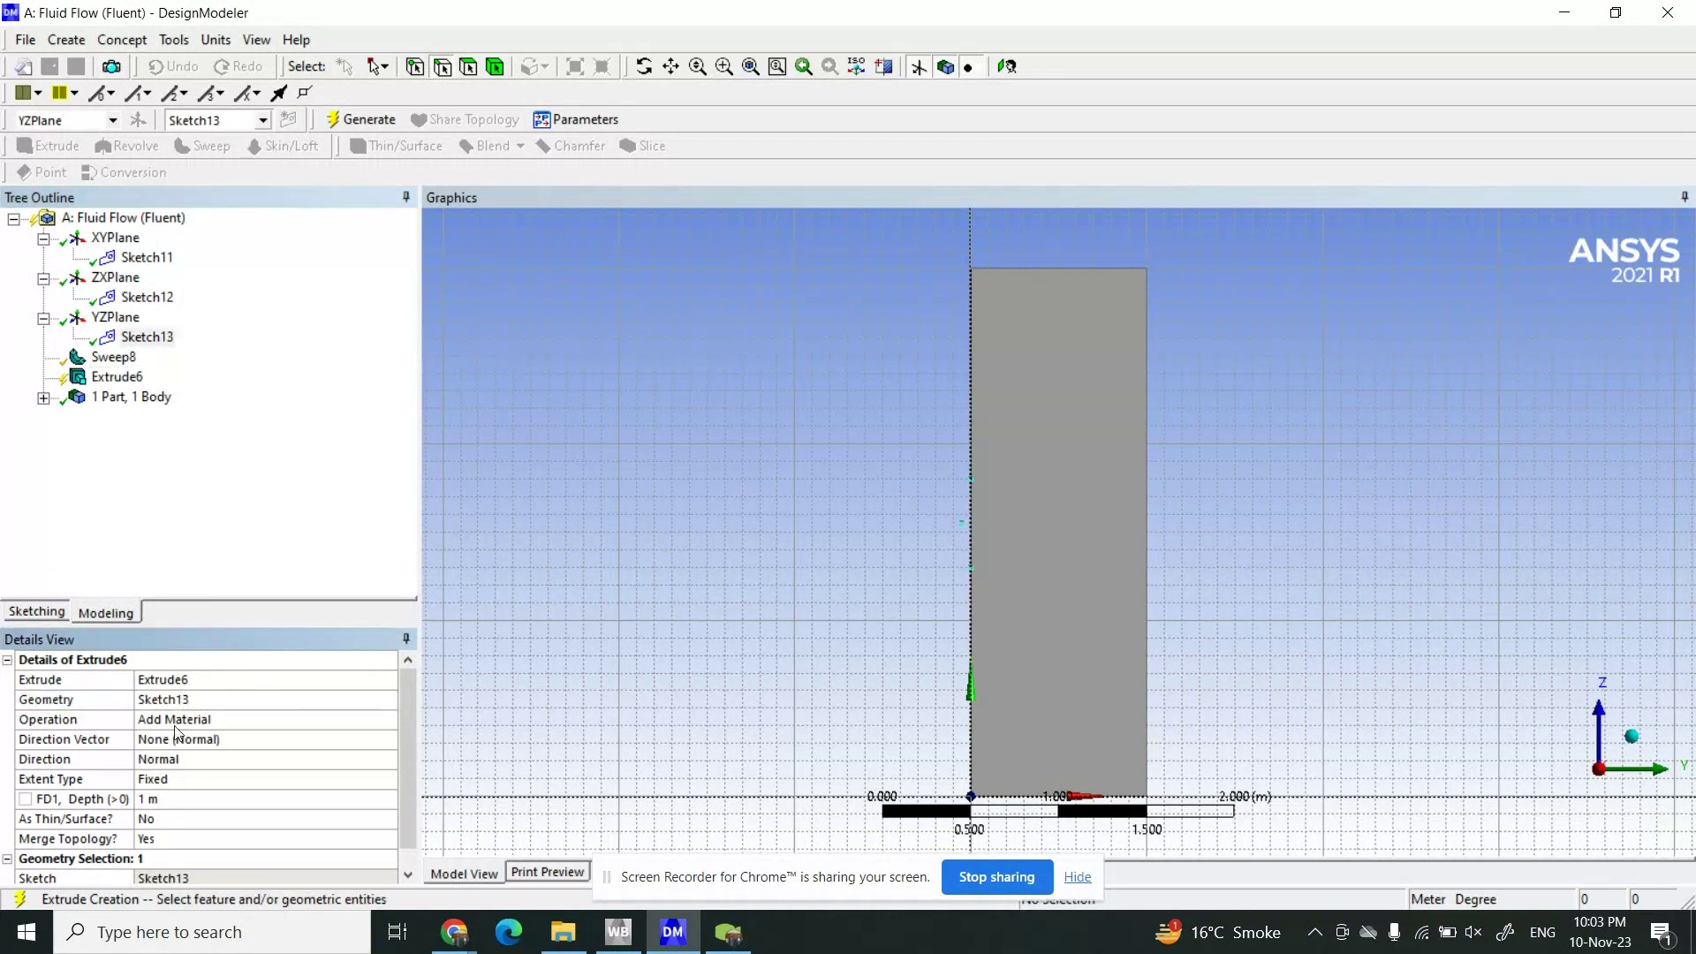
click(161, 799)
click(234, 585)
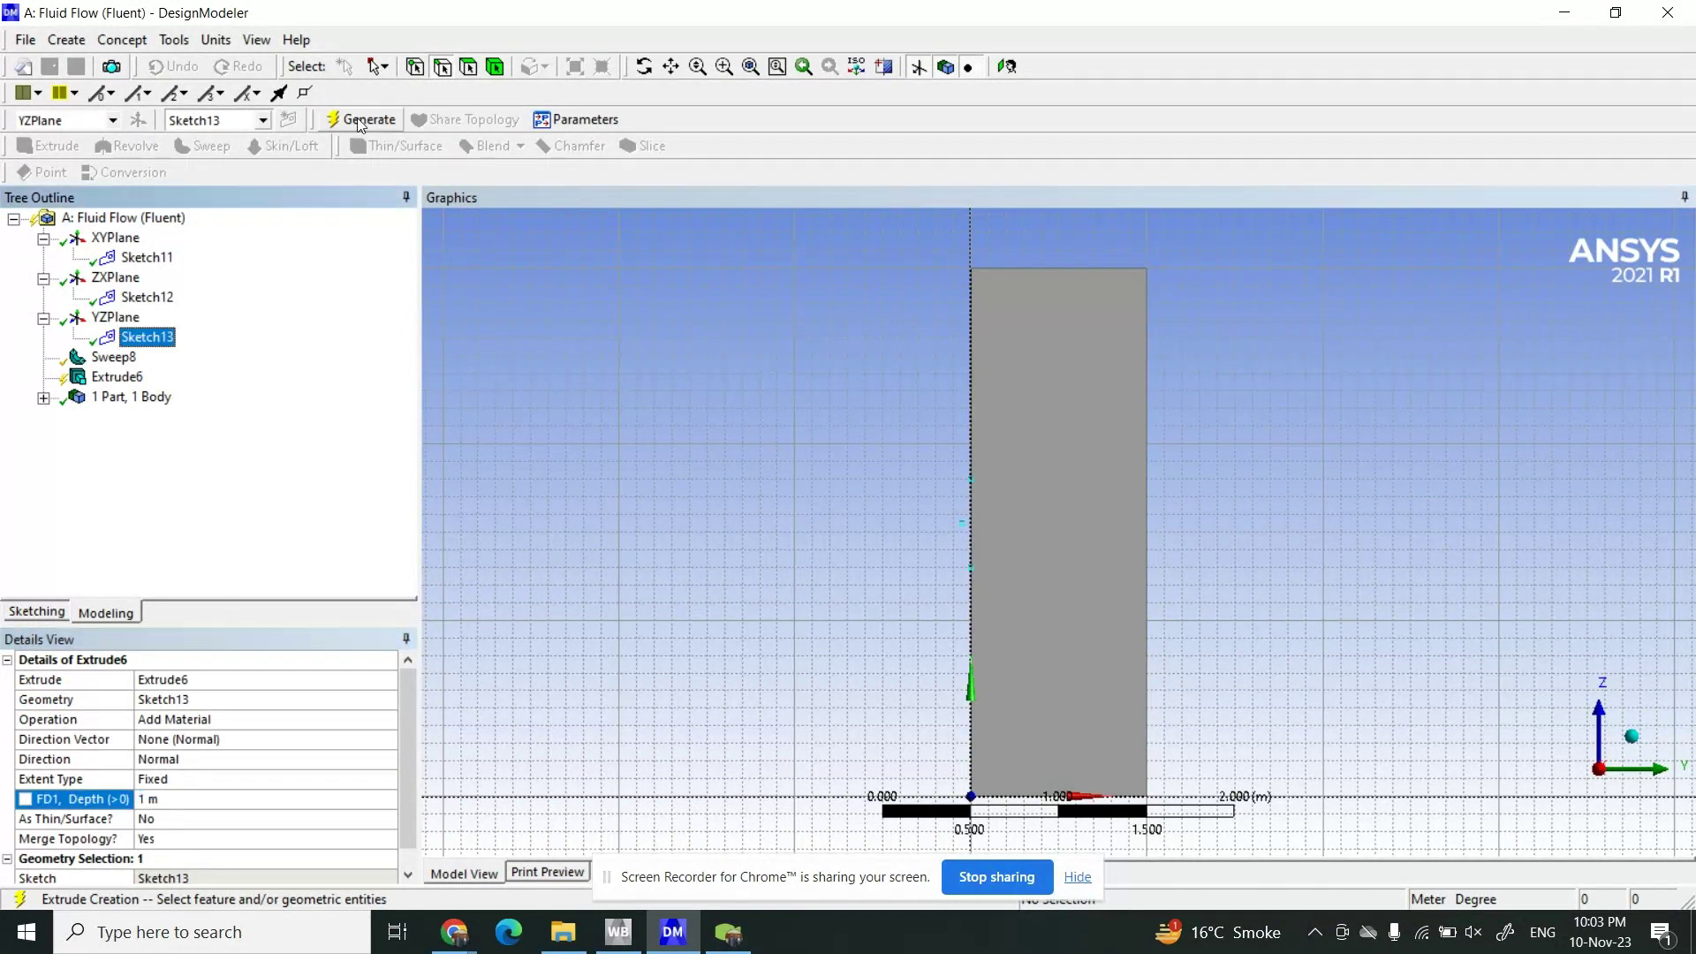
click(363, 120)
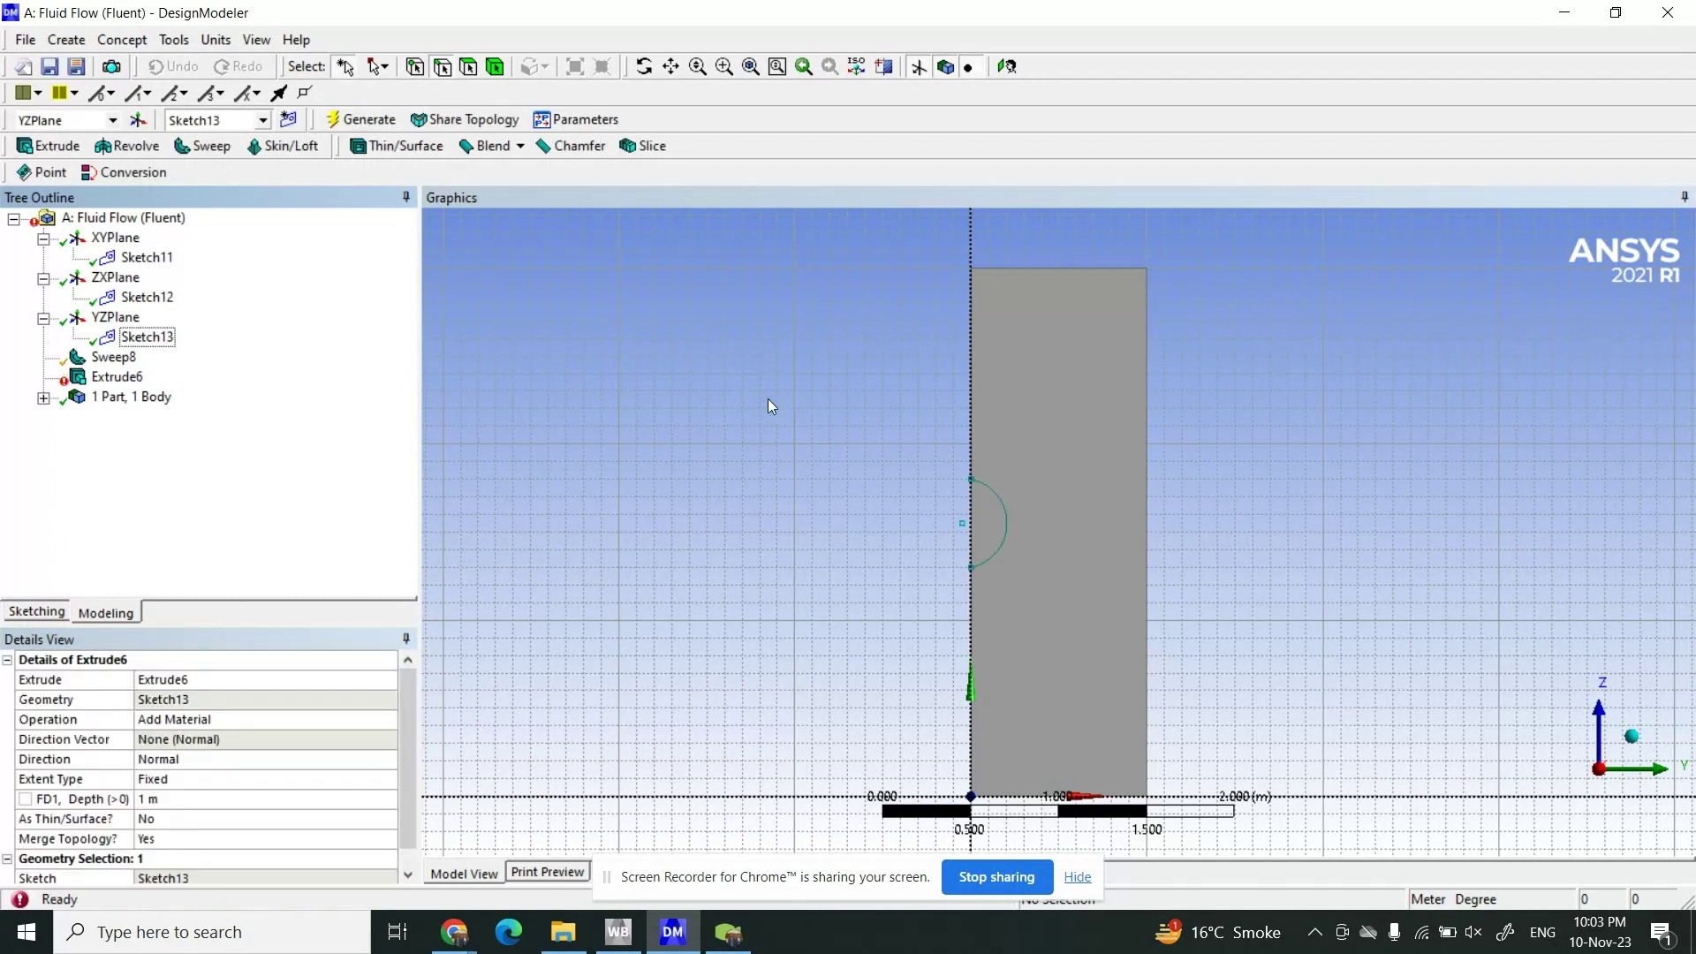
click(644, 66)
drag(775, 277, 1333, 700)
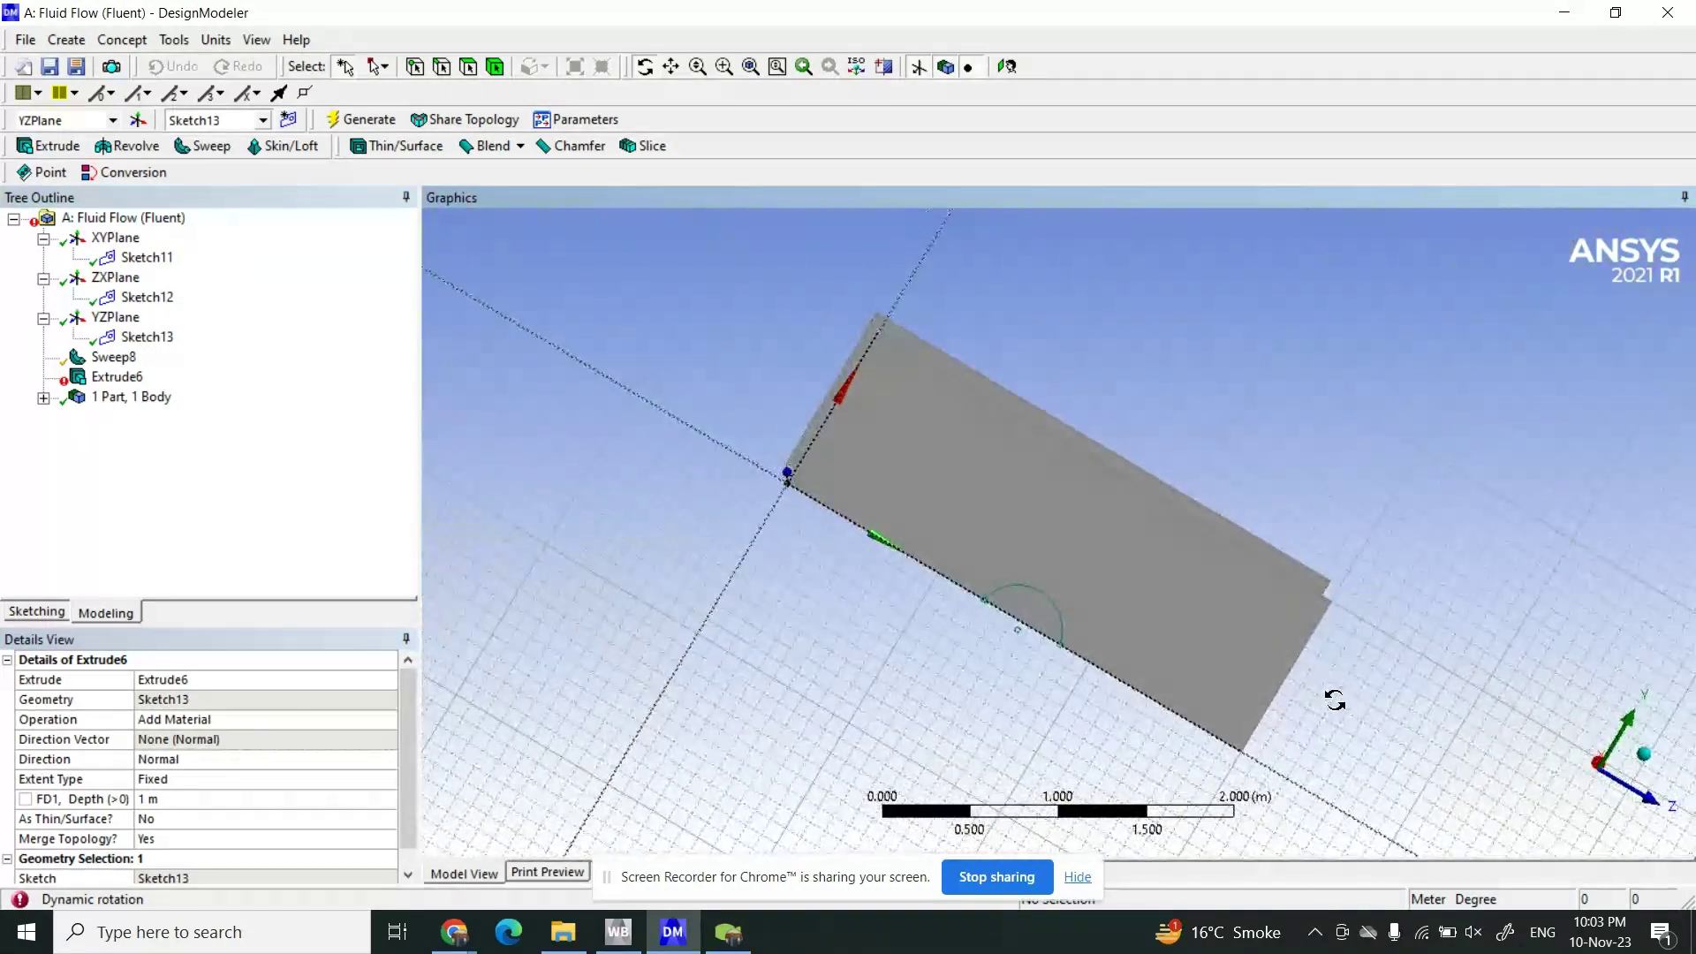
- Change Extrude6's operation to Add Frozen and regenerate it
click(166, 799)
click(254, 724)
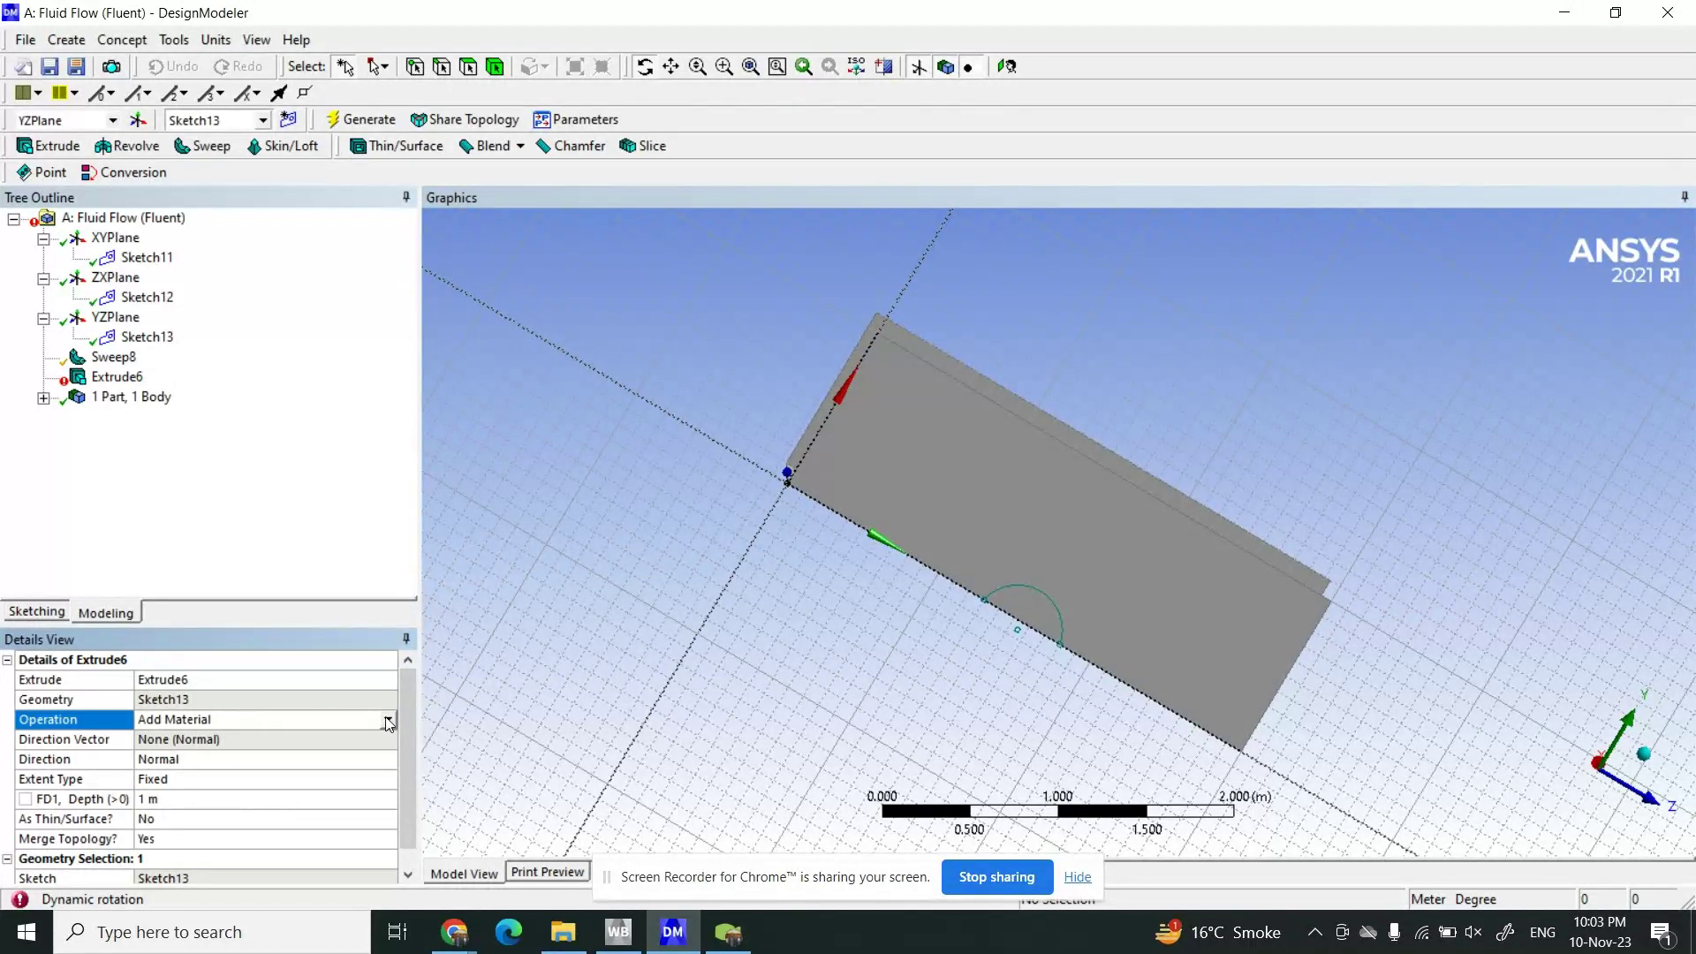
click(353, 724)
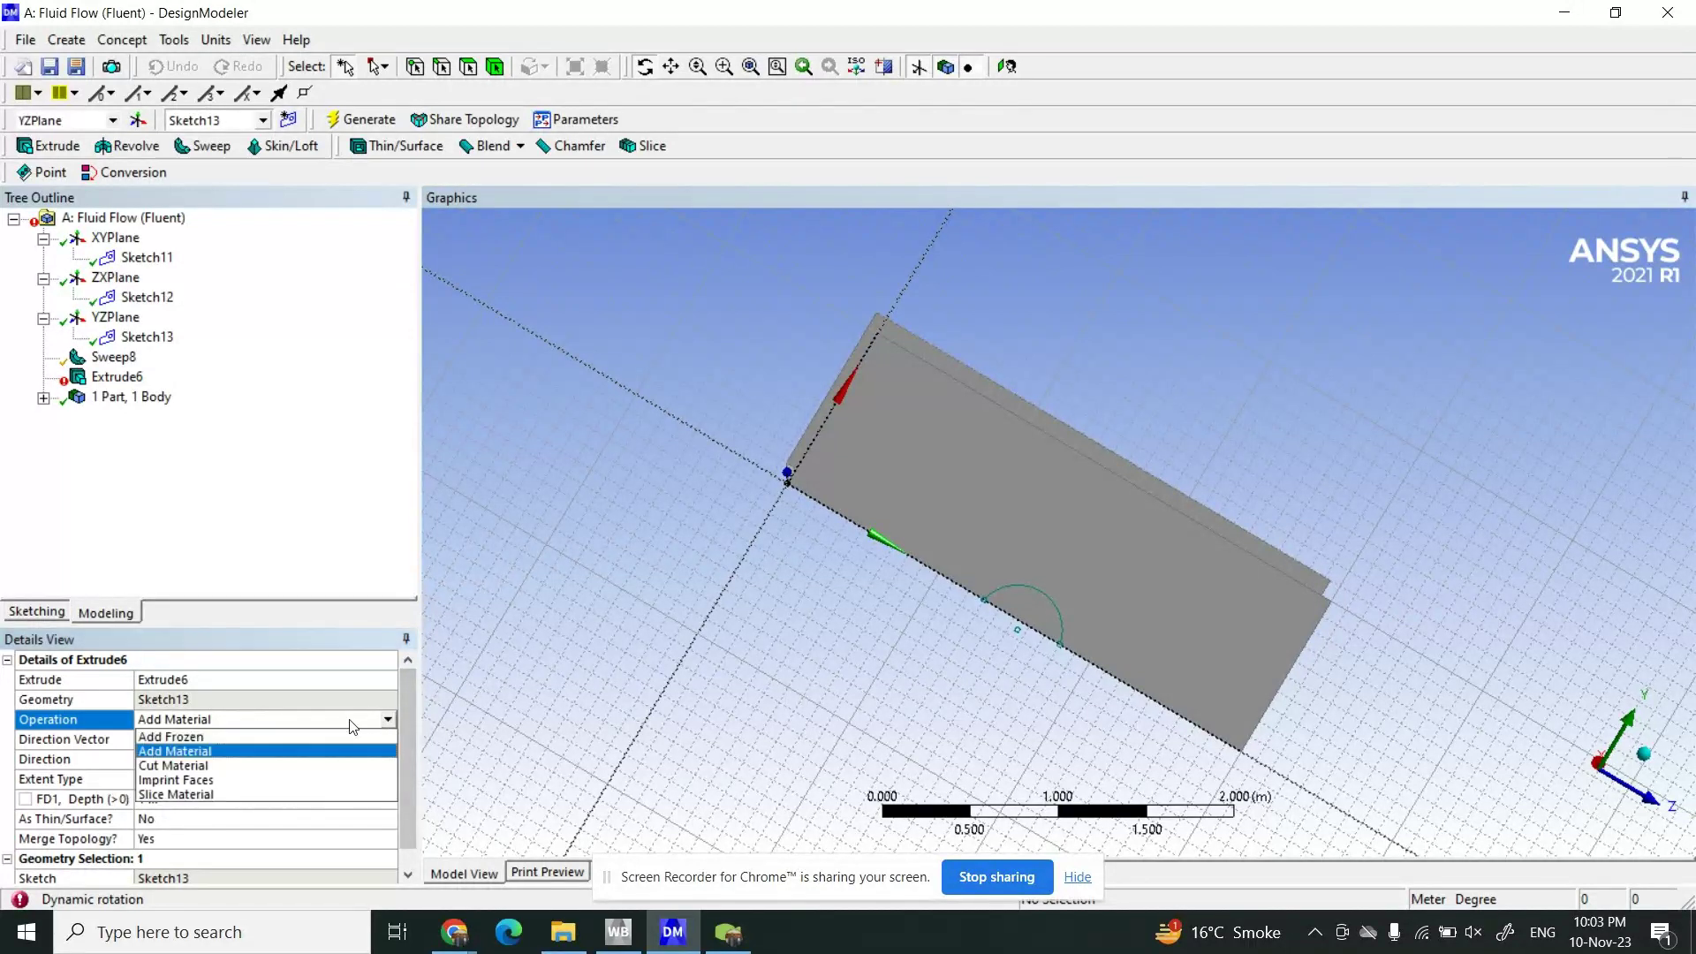
click(266, 738)
click(349, 120)
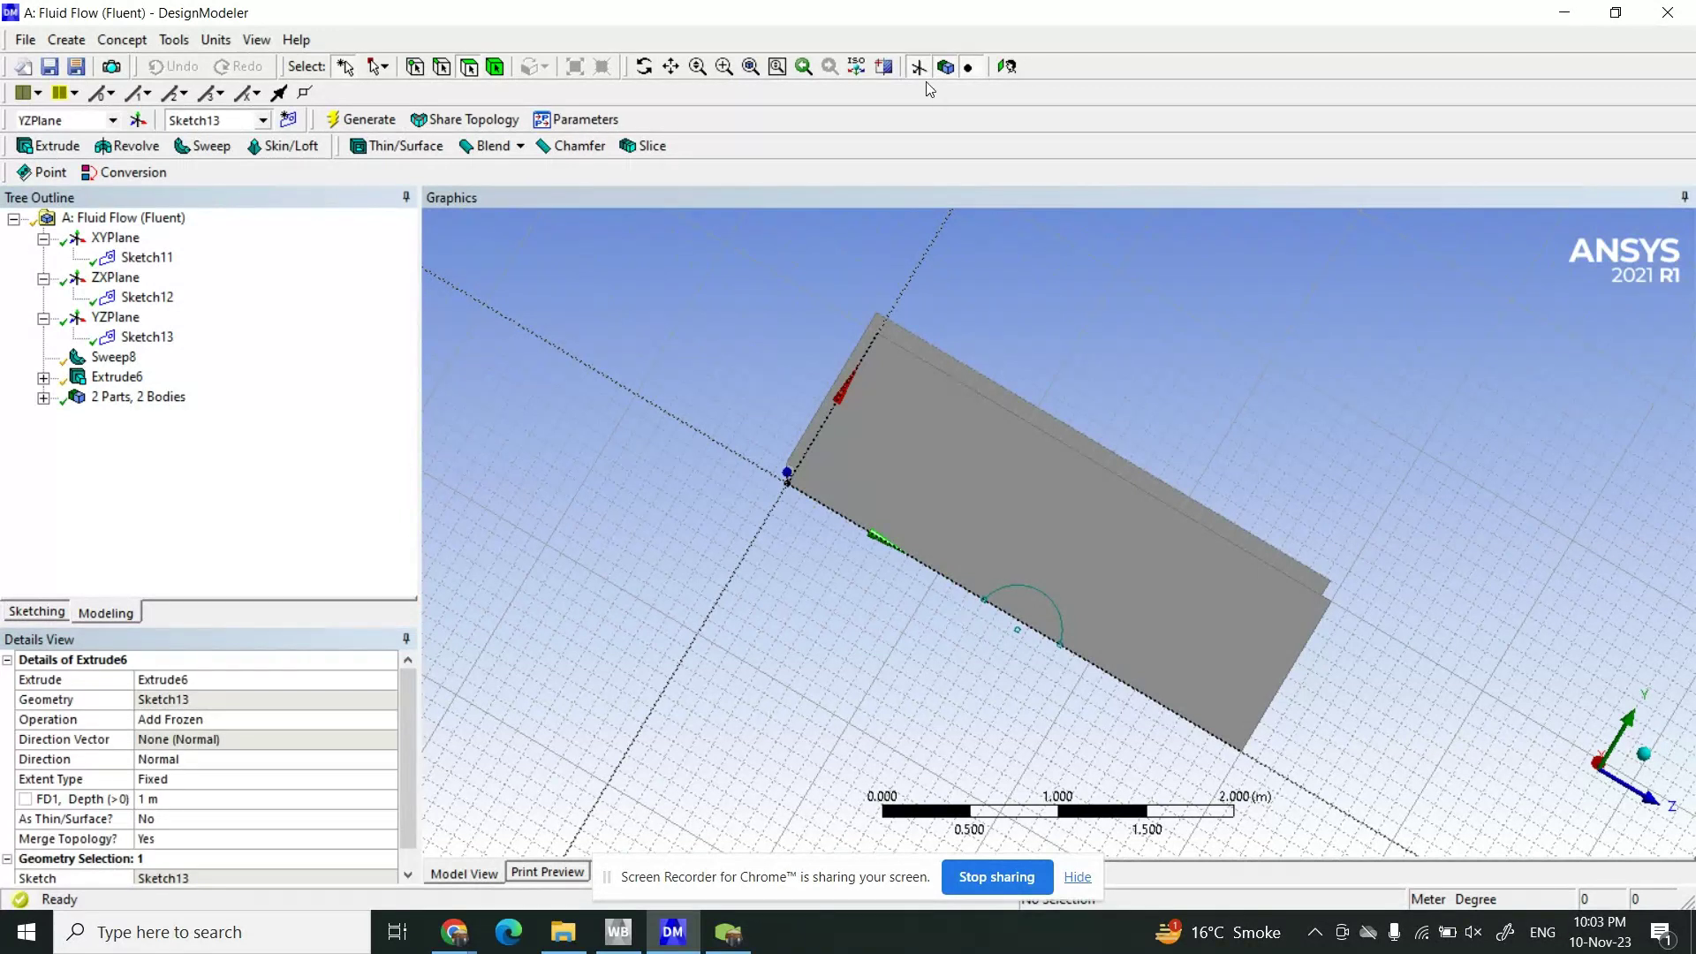
- Orbit the model to inspect the Sweep8 channel and the frozen Extrude6 obstacle
click(644, 66)
drag(972, 512, 537, 442)
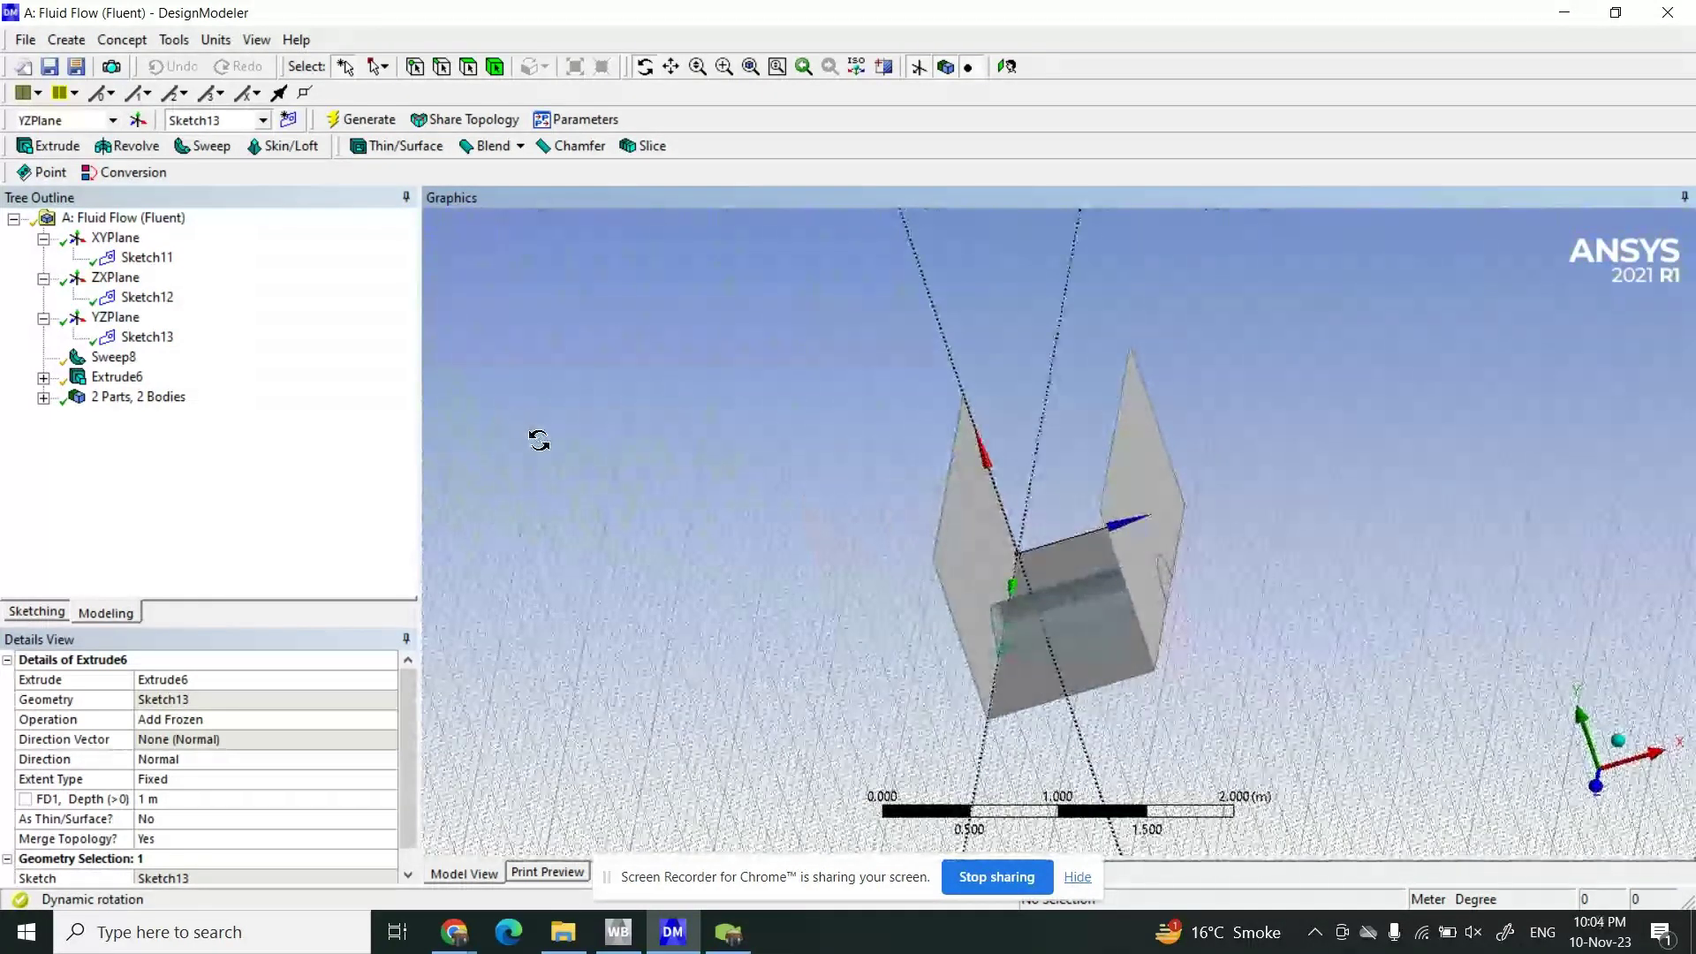
drag(1095, 649, 1431, 623)
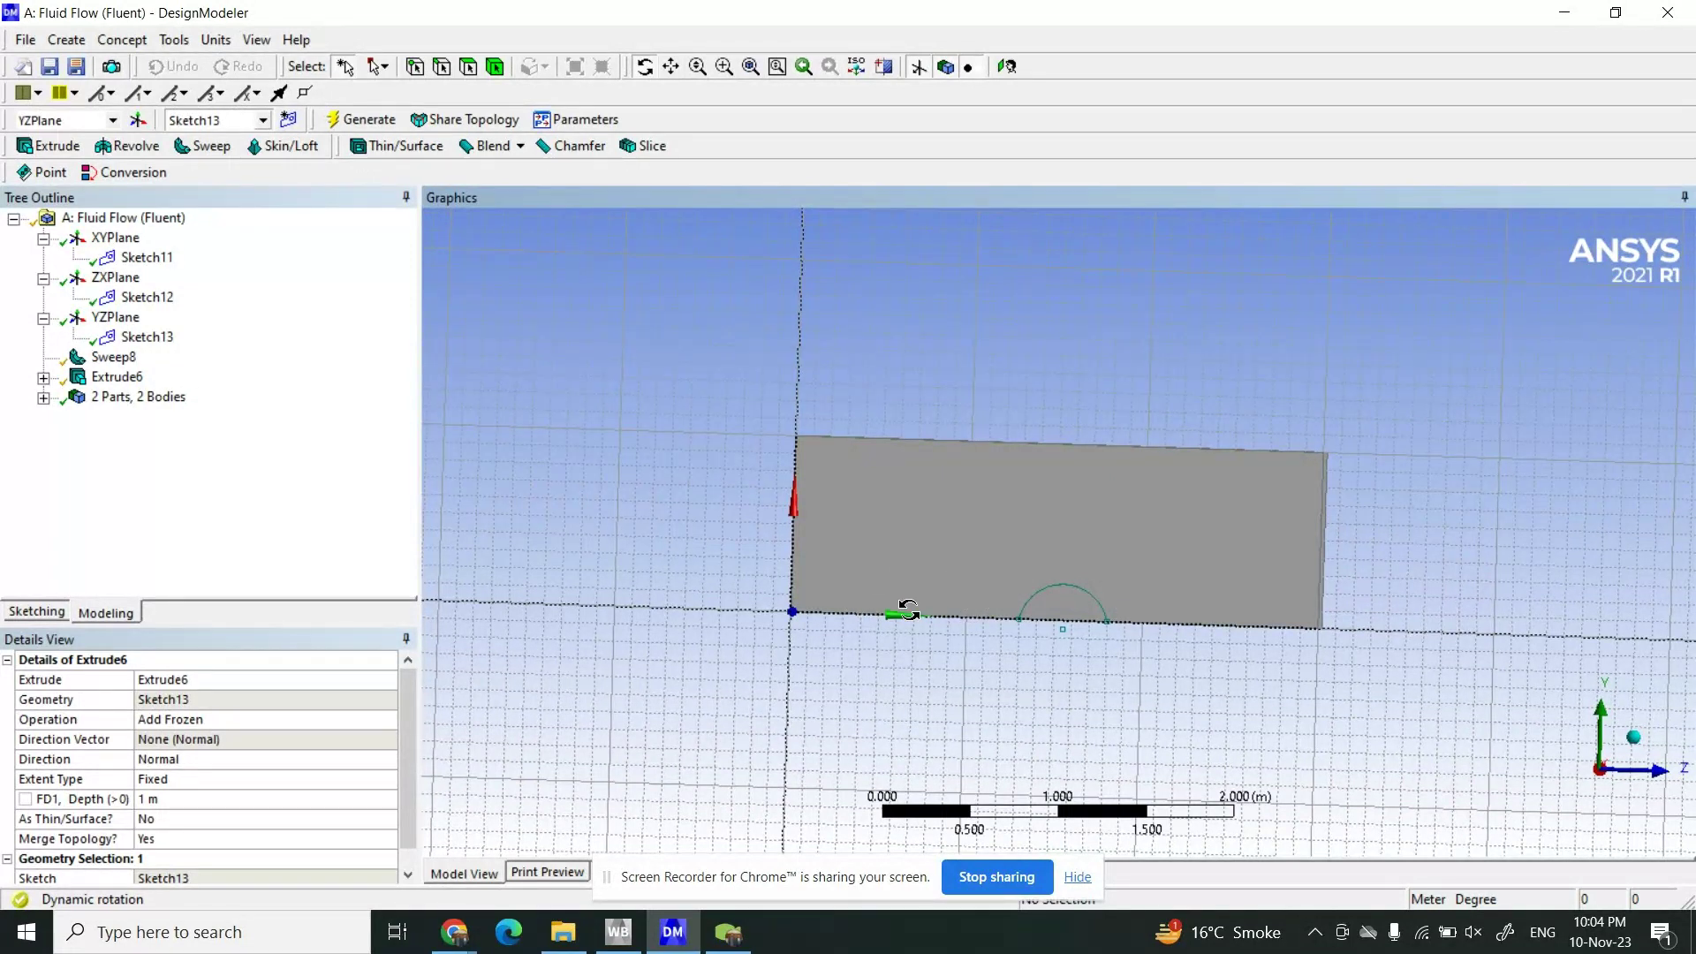
- Delete the Extrude6 feature, returning the model to one body
click(119, 378)
right_click(119, 378)
click(196, 567)
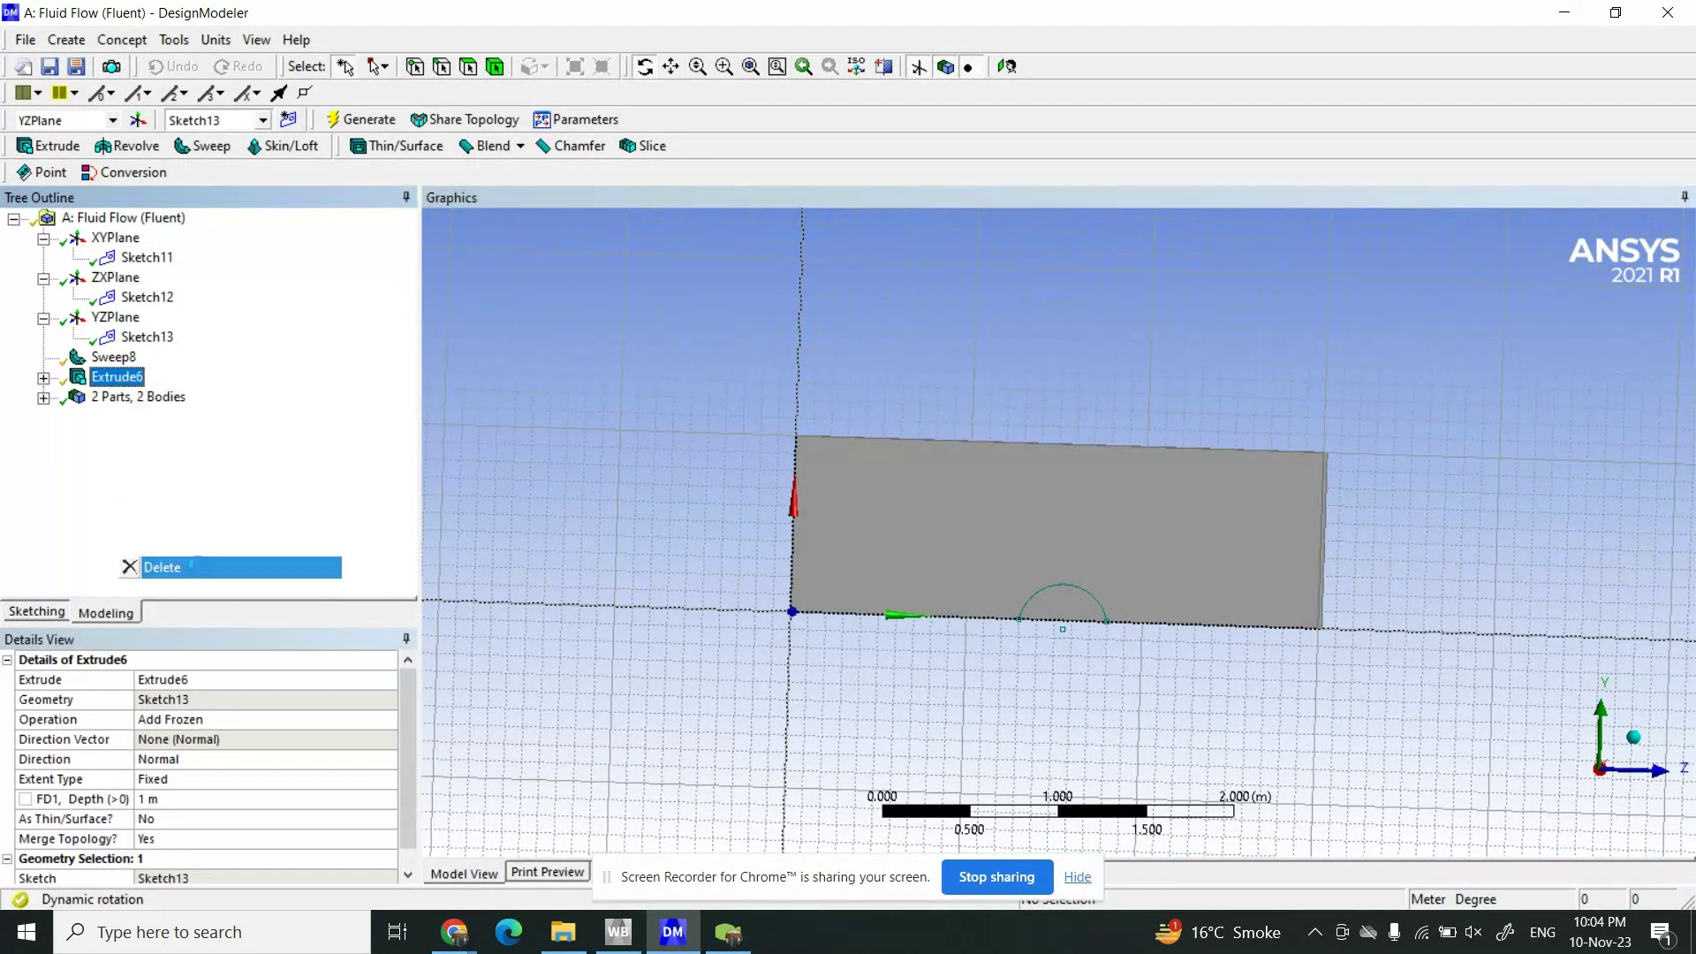
click(785, 547)
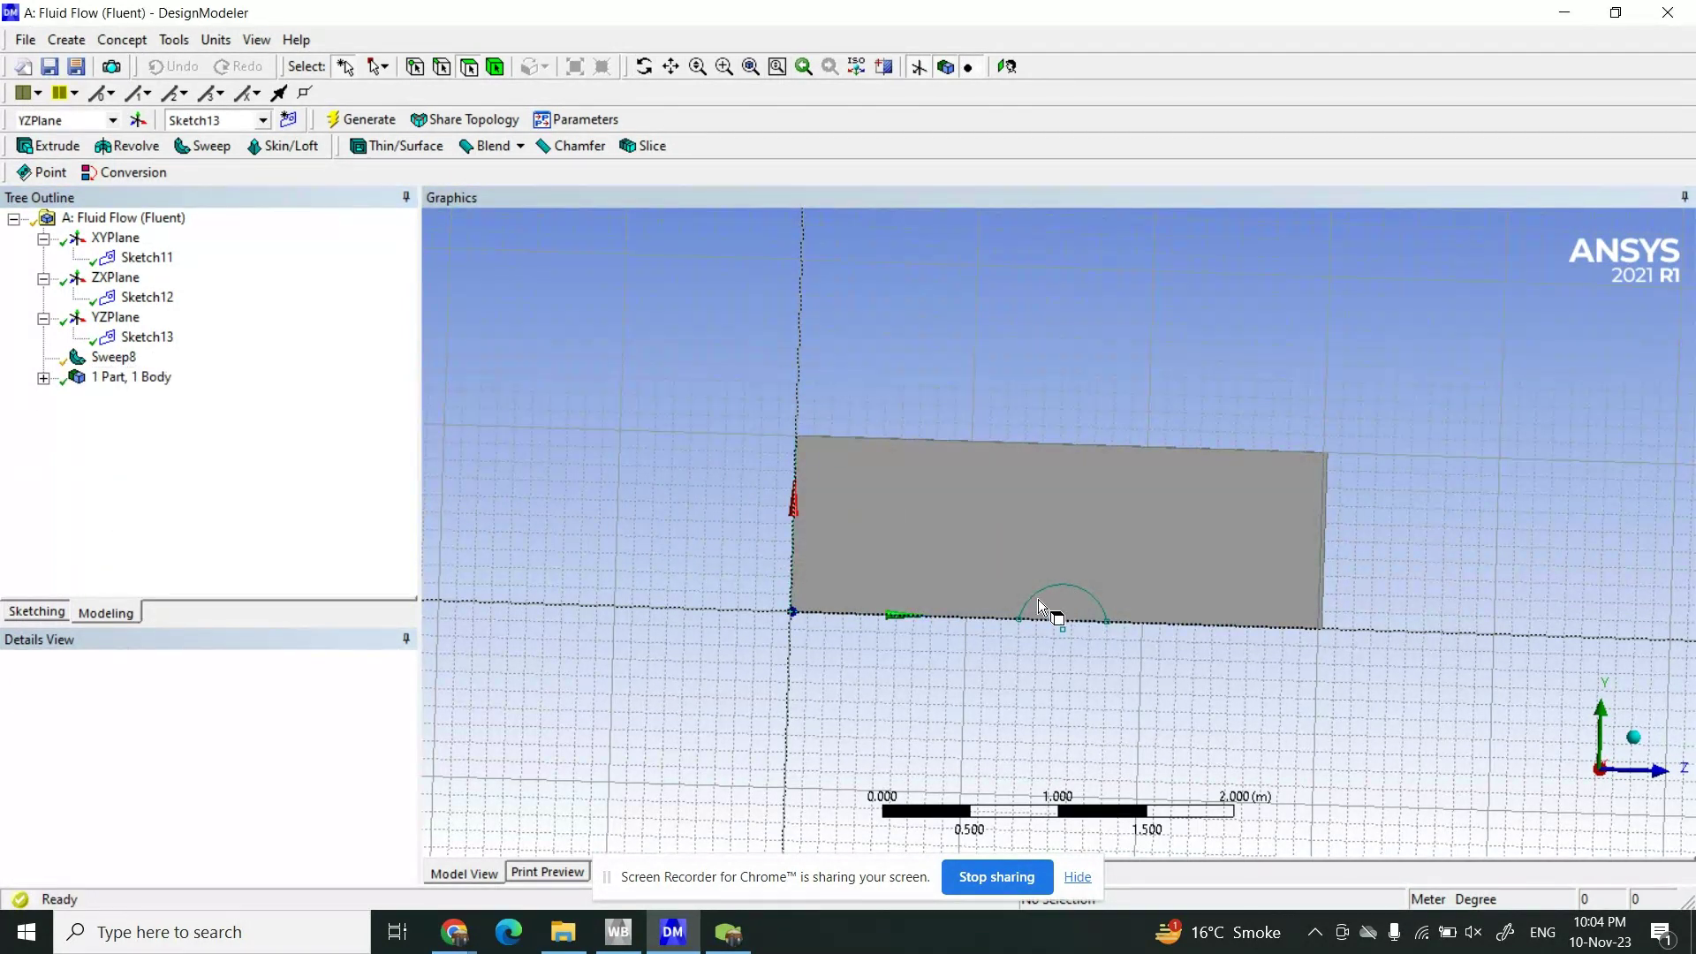
- Replace arc Cr61 in Sketch13 with a rectangle sitting on the channel's bottom edge
click(157, 344)
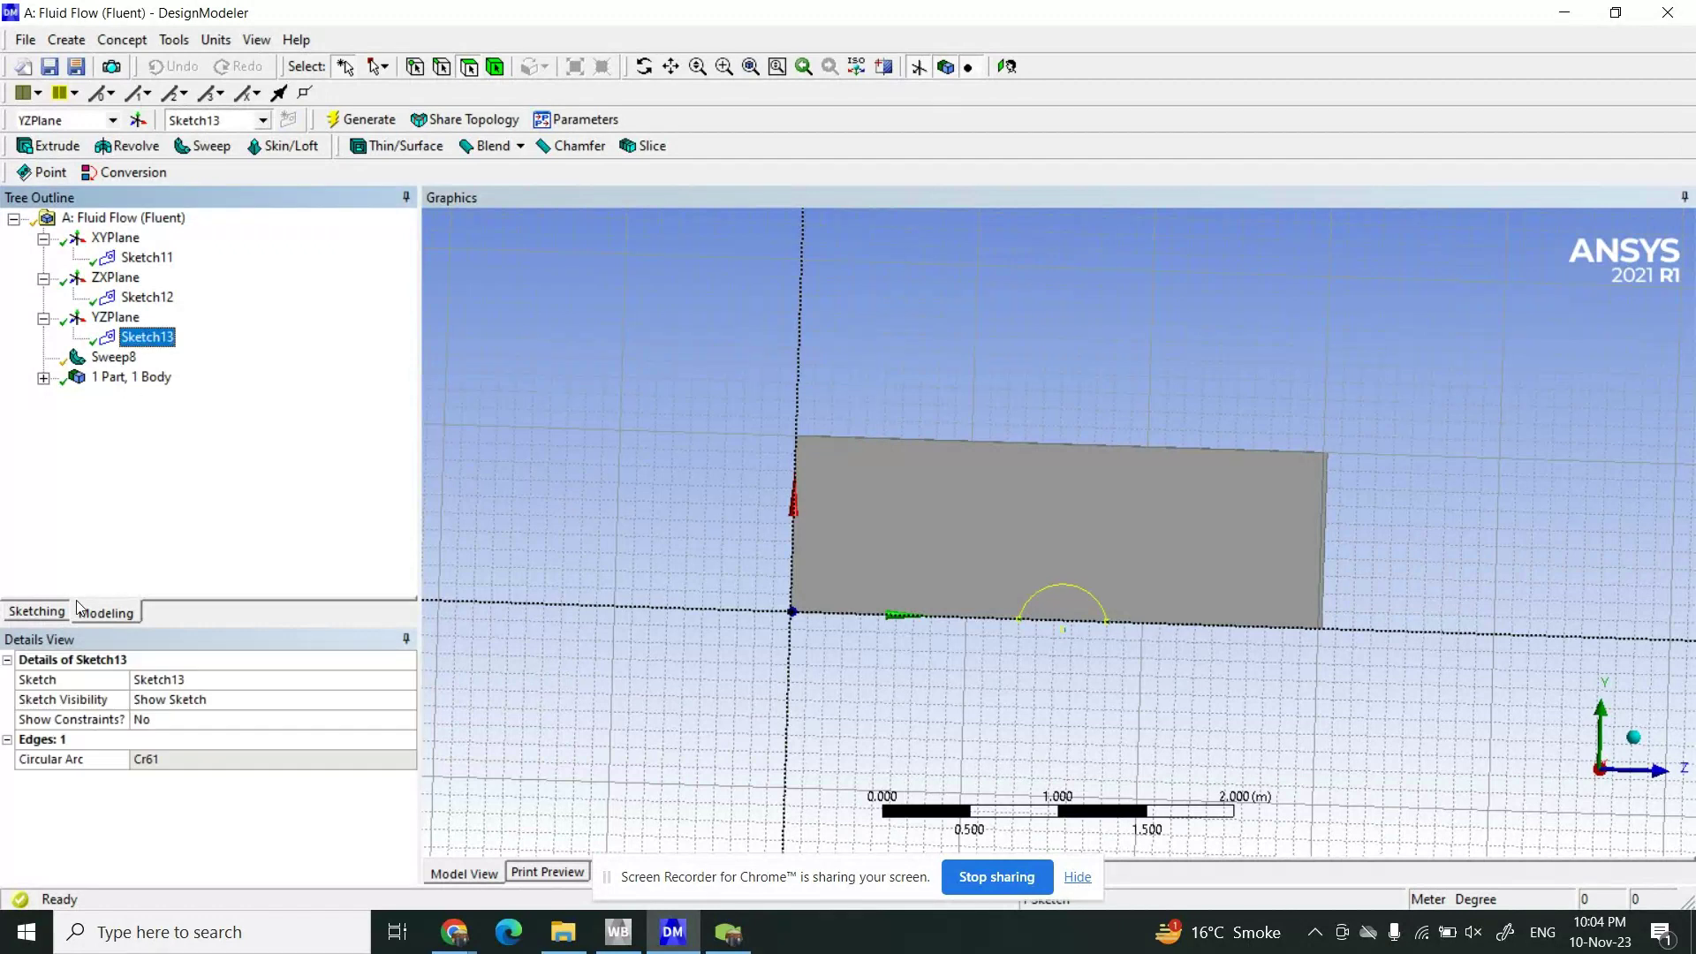
click(37, 612)
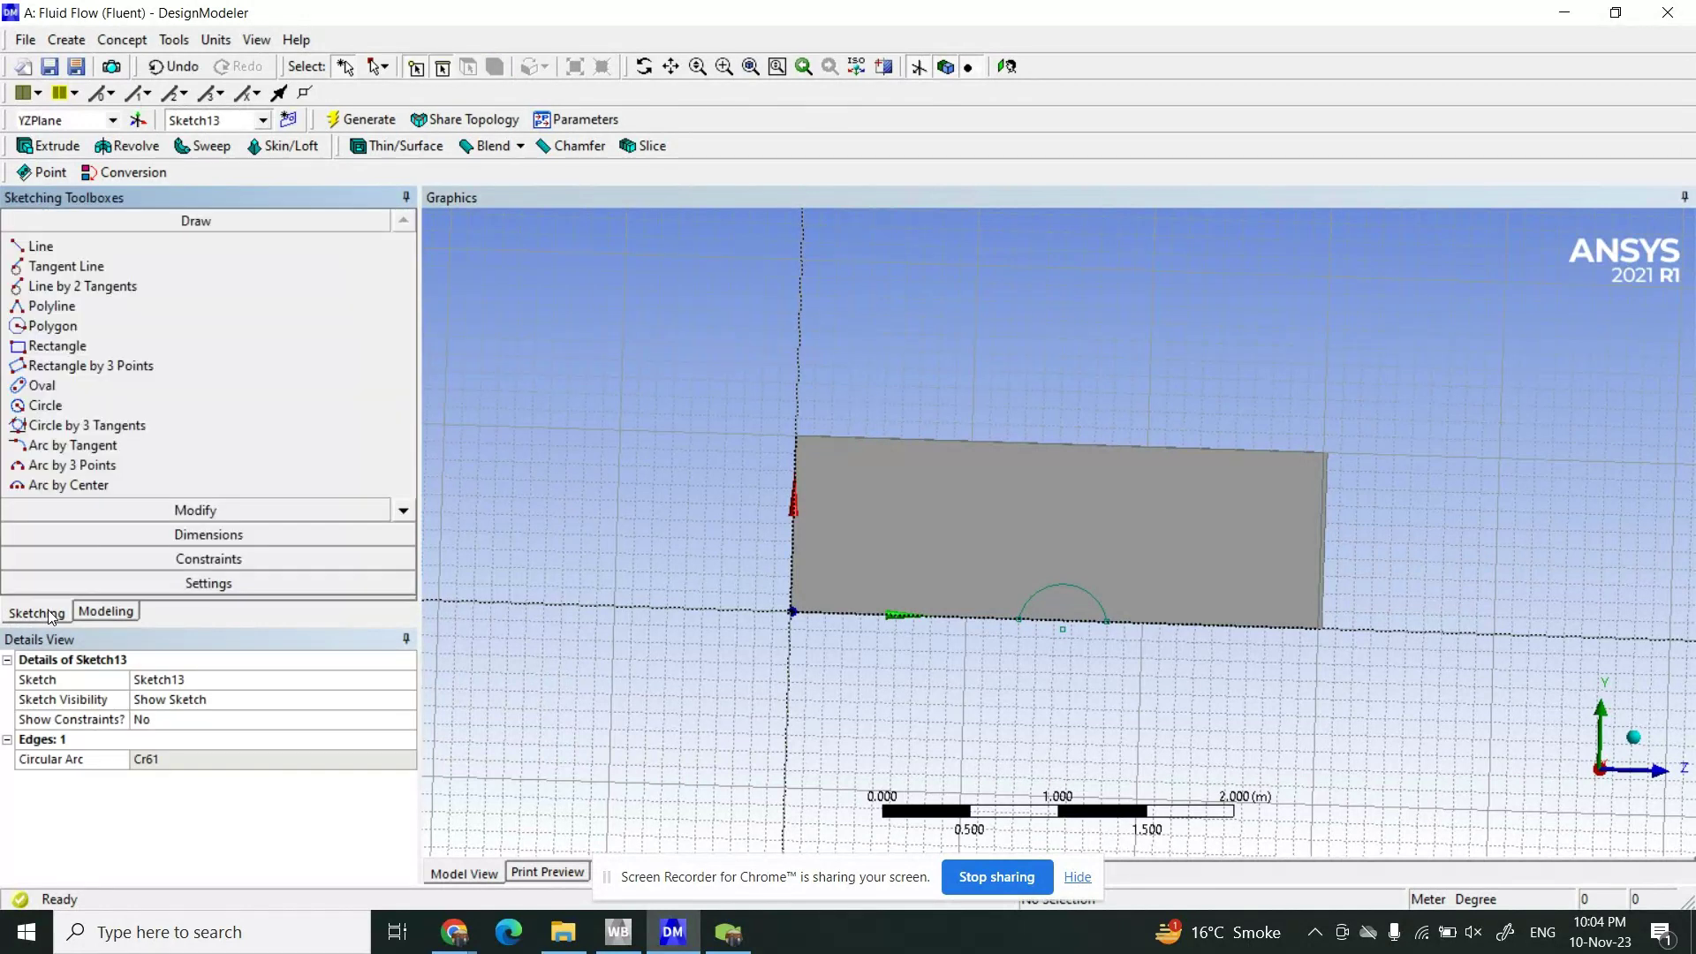
click(1091, 608)
click(1095, 608)
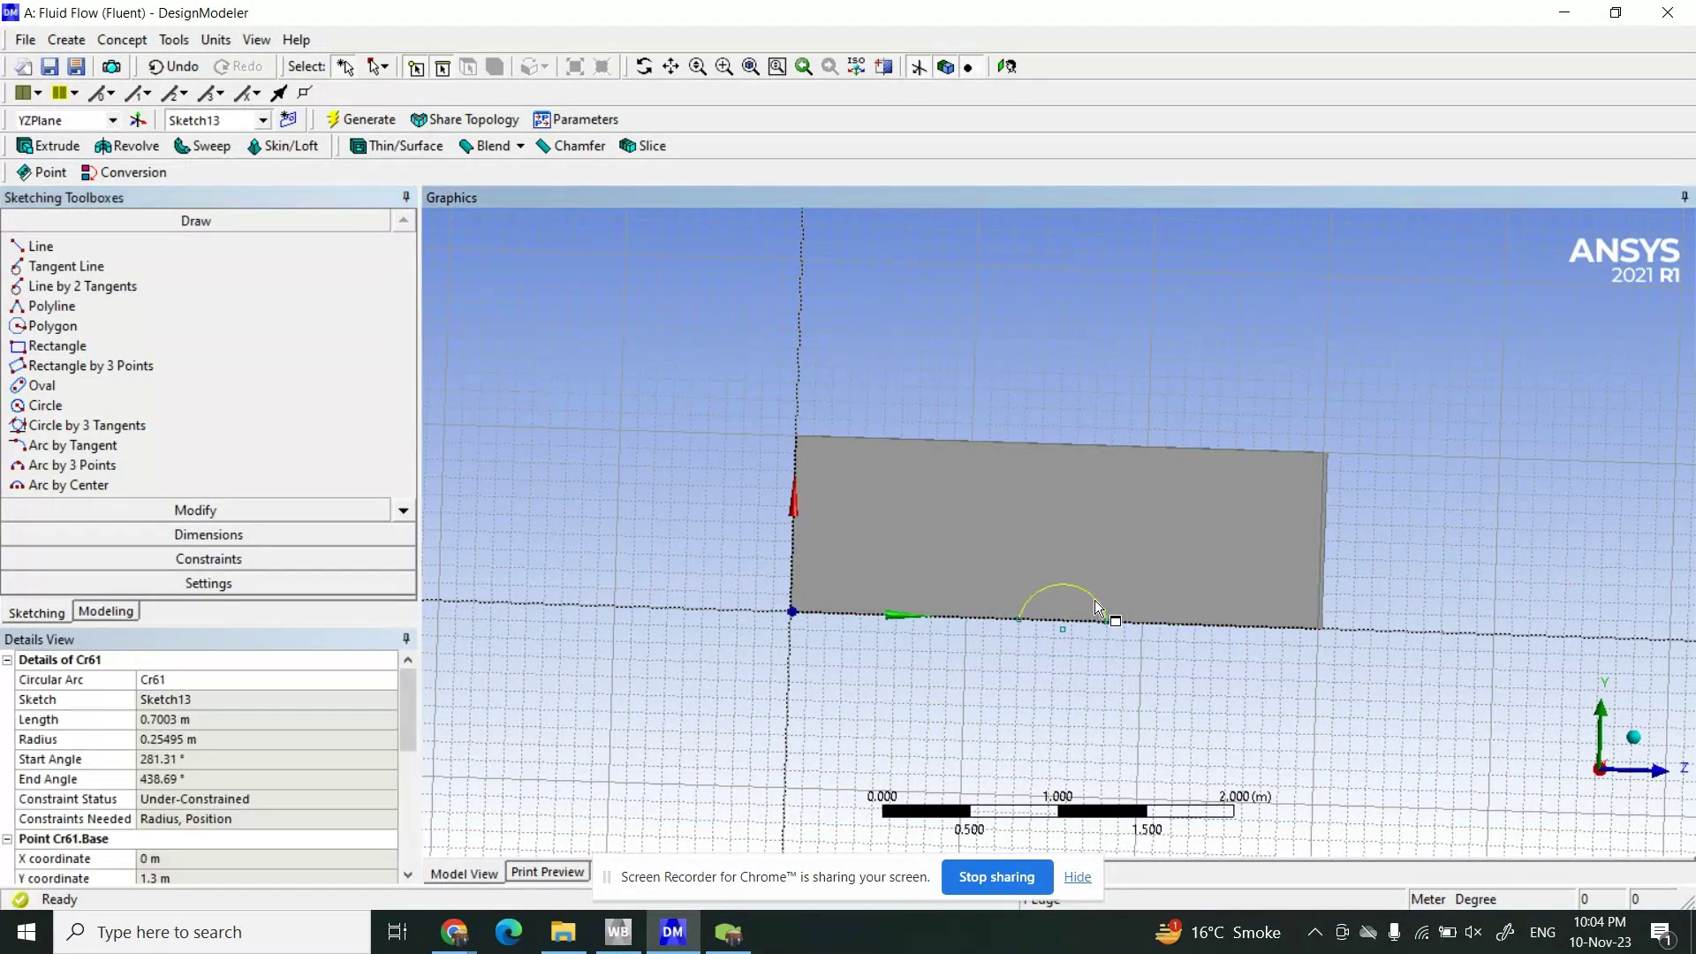
key(Delete)
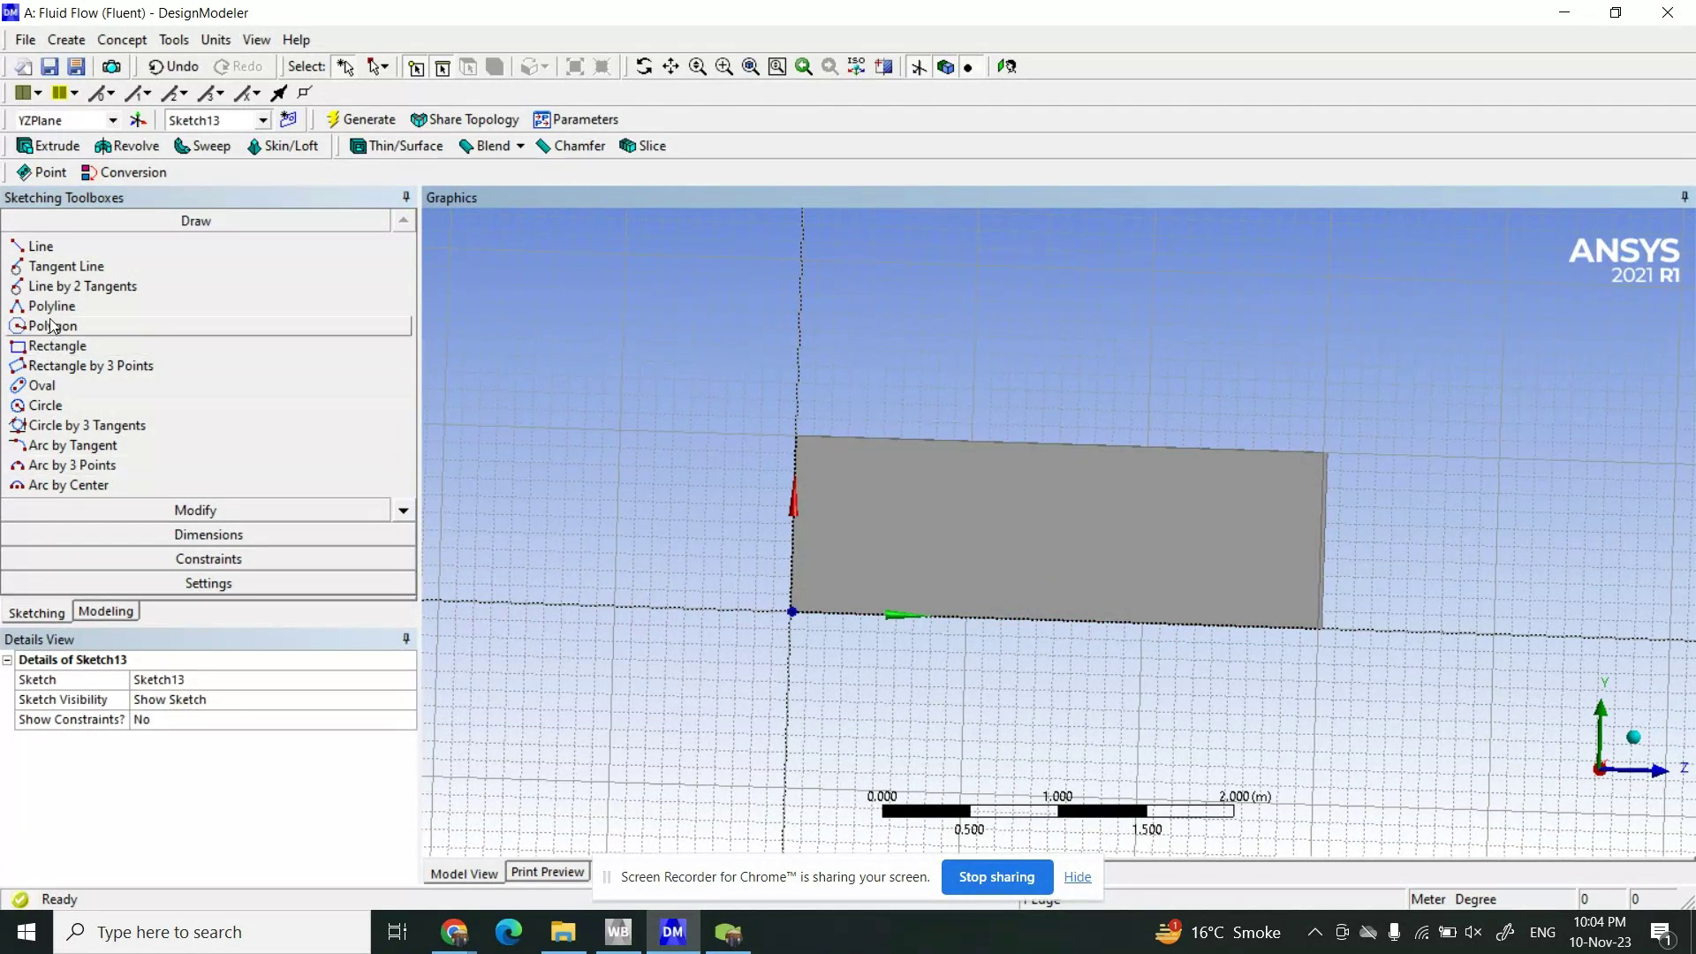
click(53, 347)
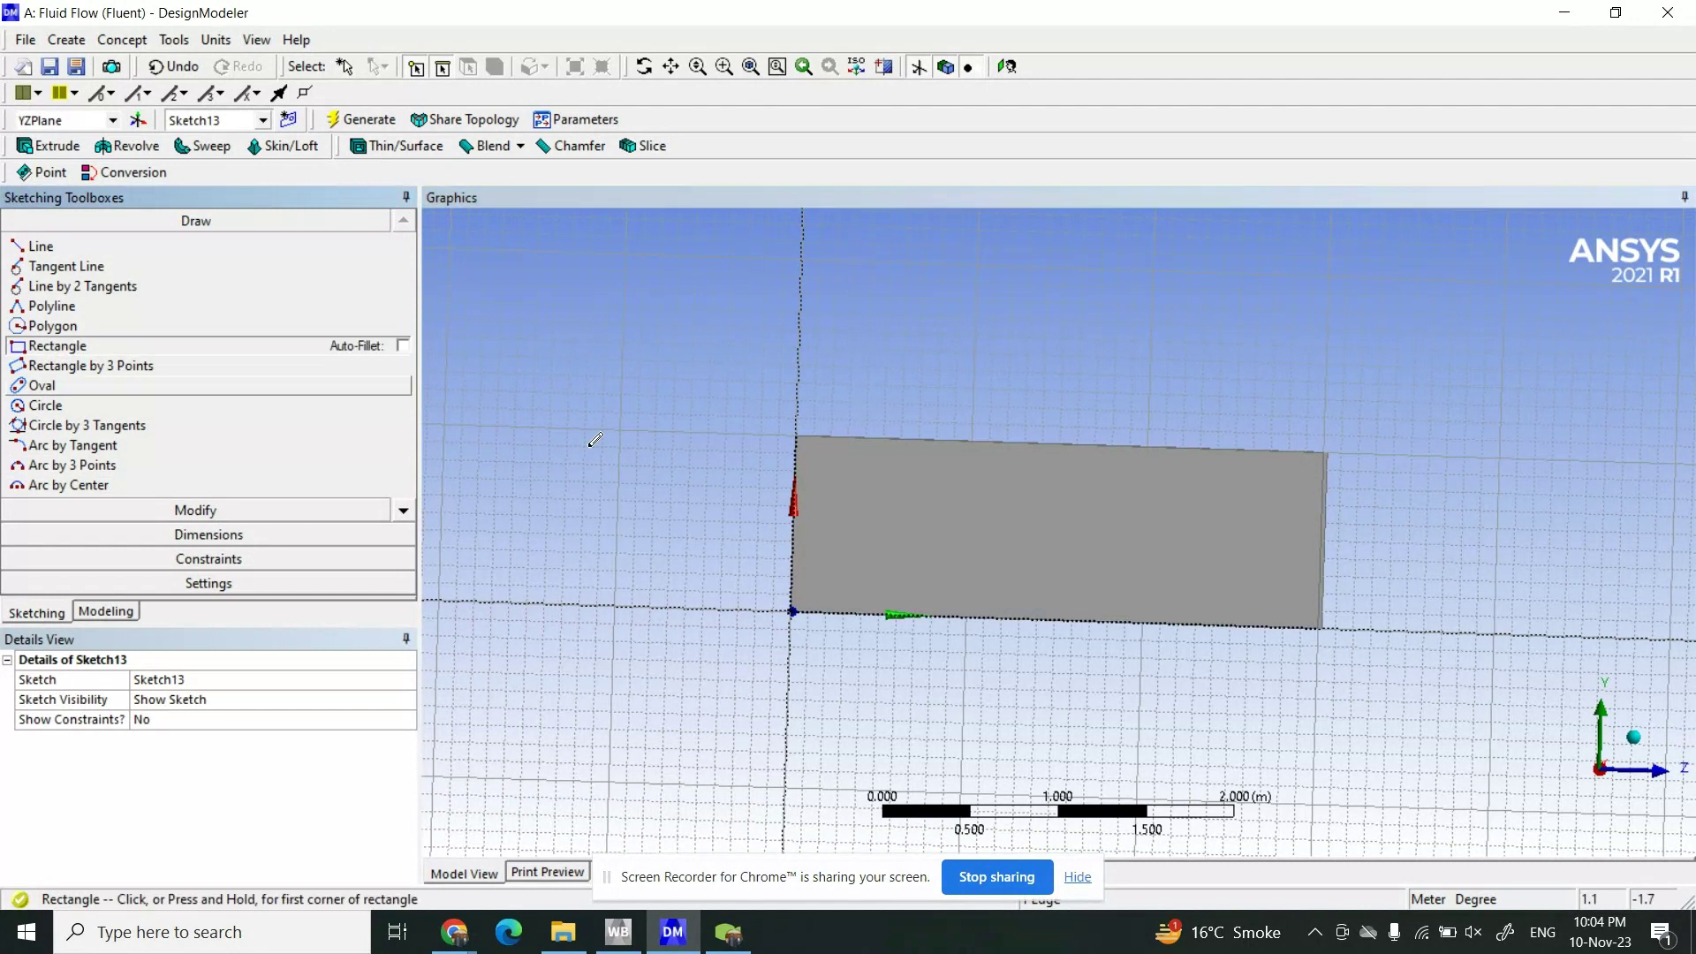
click(968, 616)
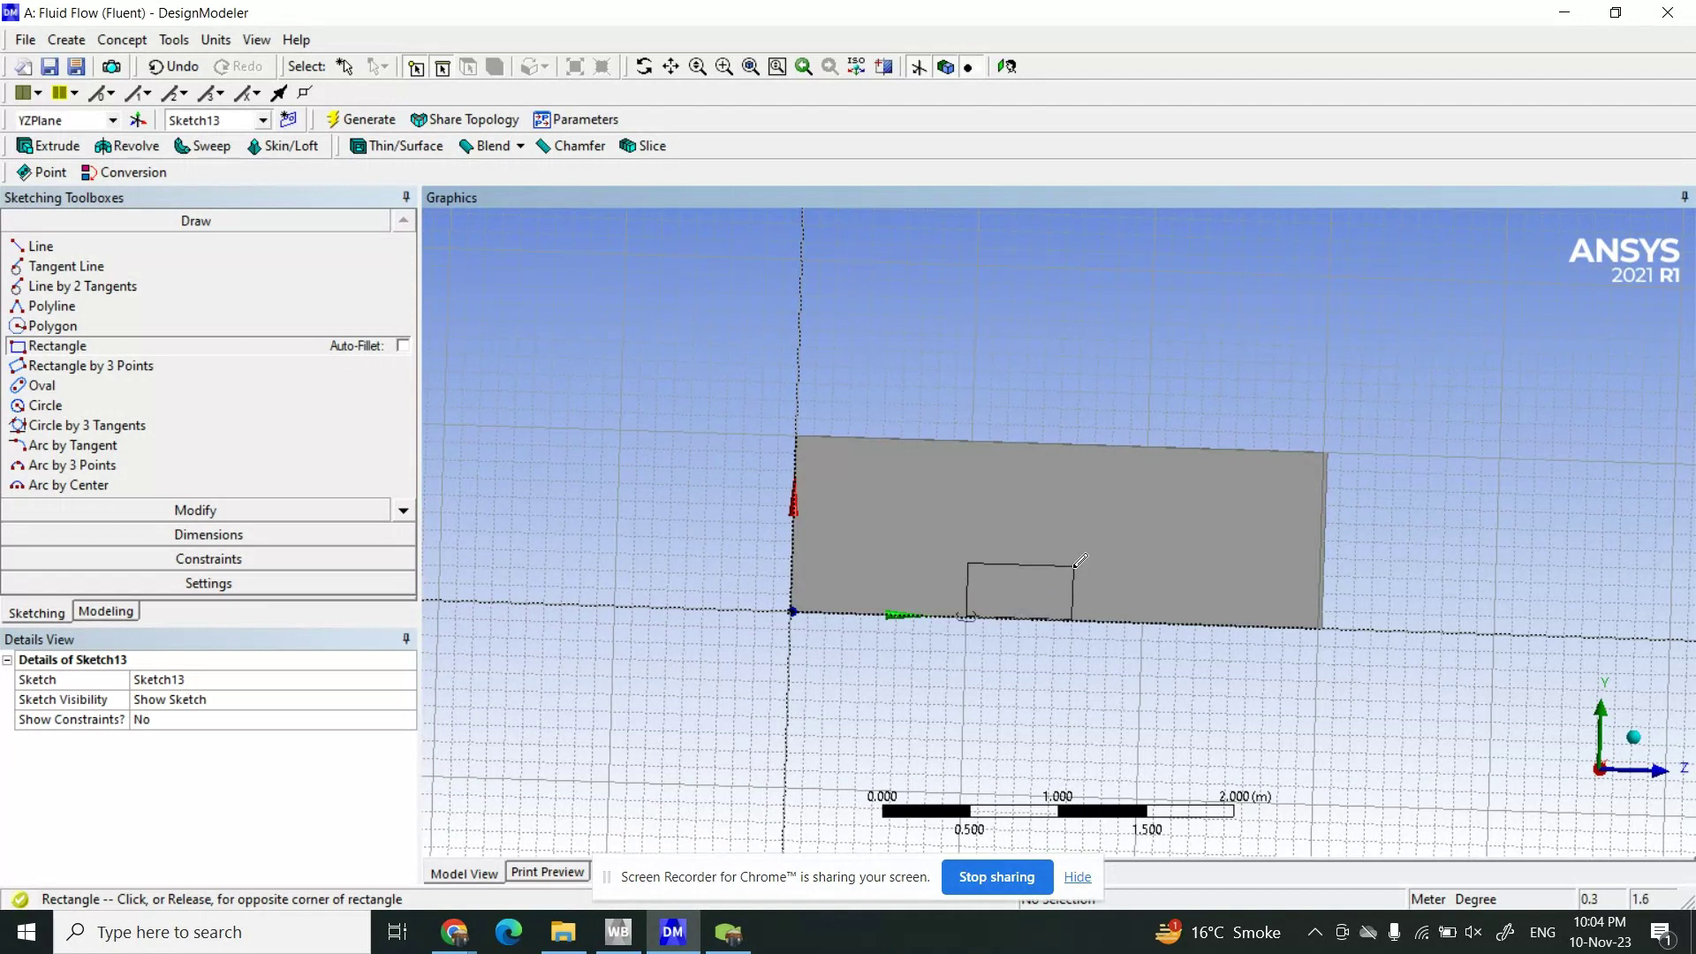
click(1058, 566)
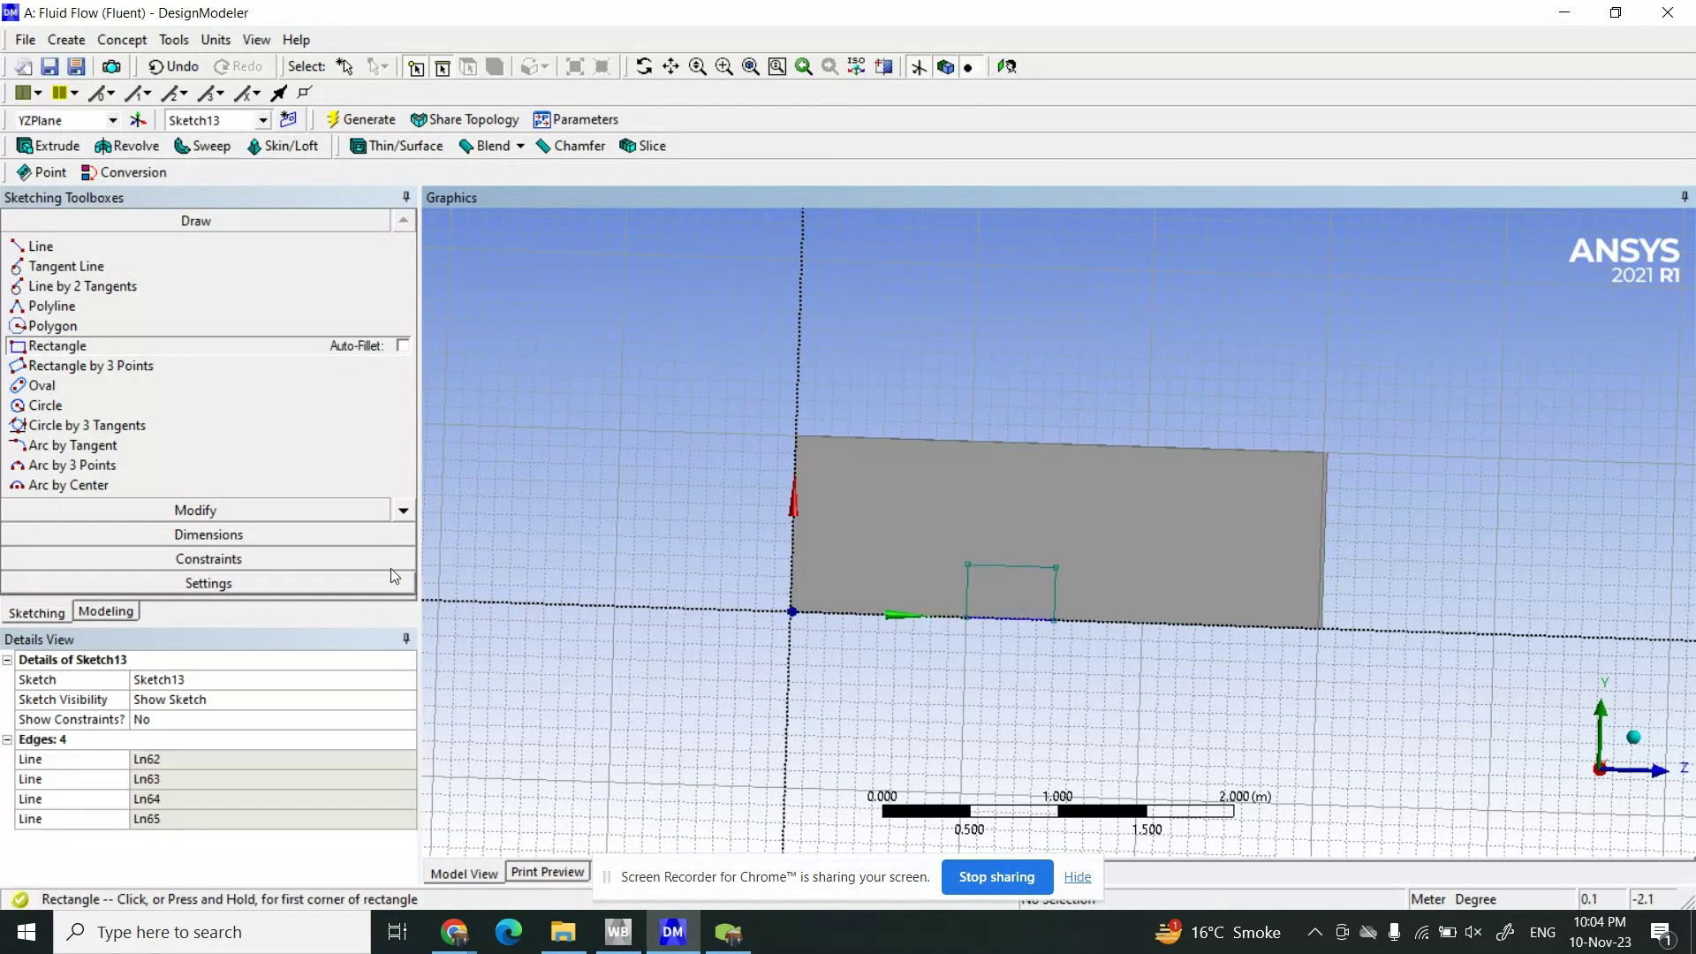
click(102, 612)
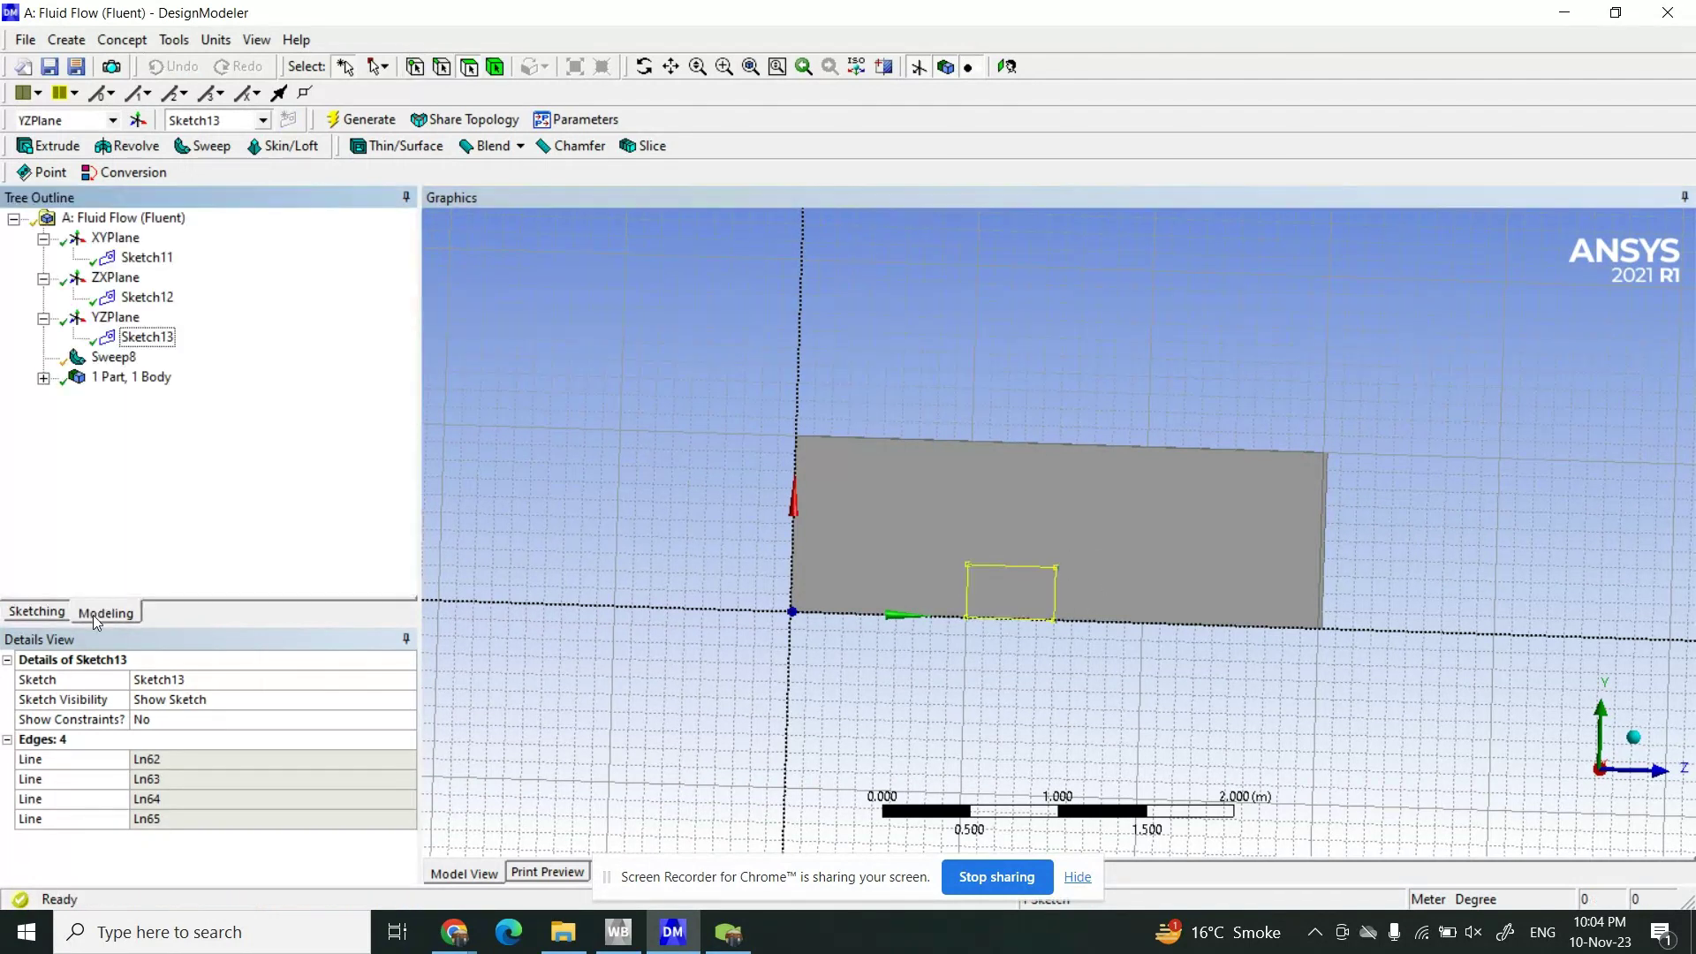
- Extrude Sketch13 as Extrude7 with the Add Frozen operation and generate it
click(45, 147)
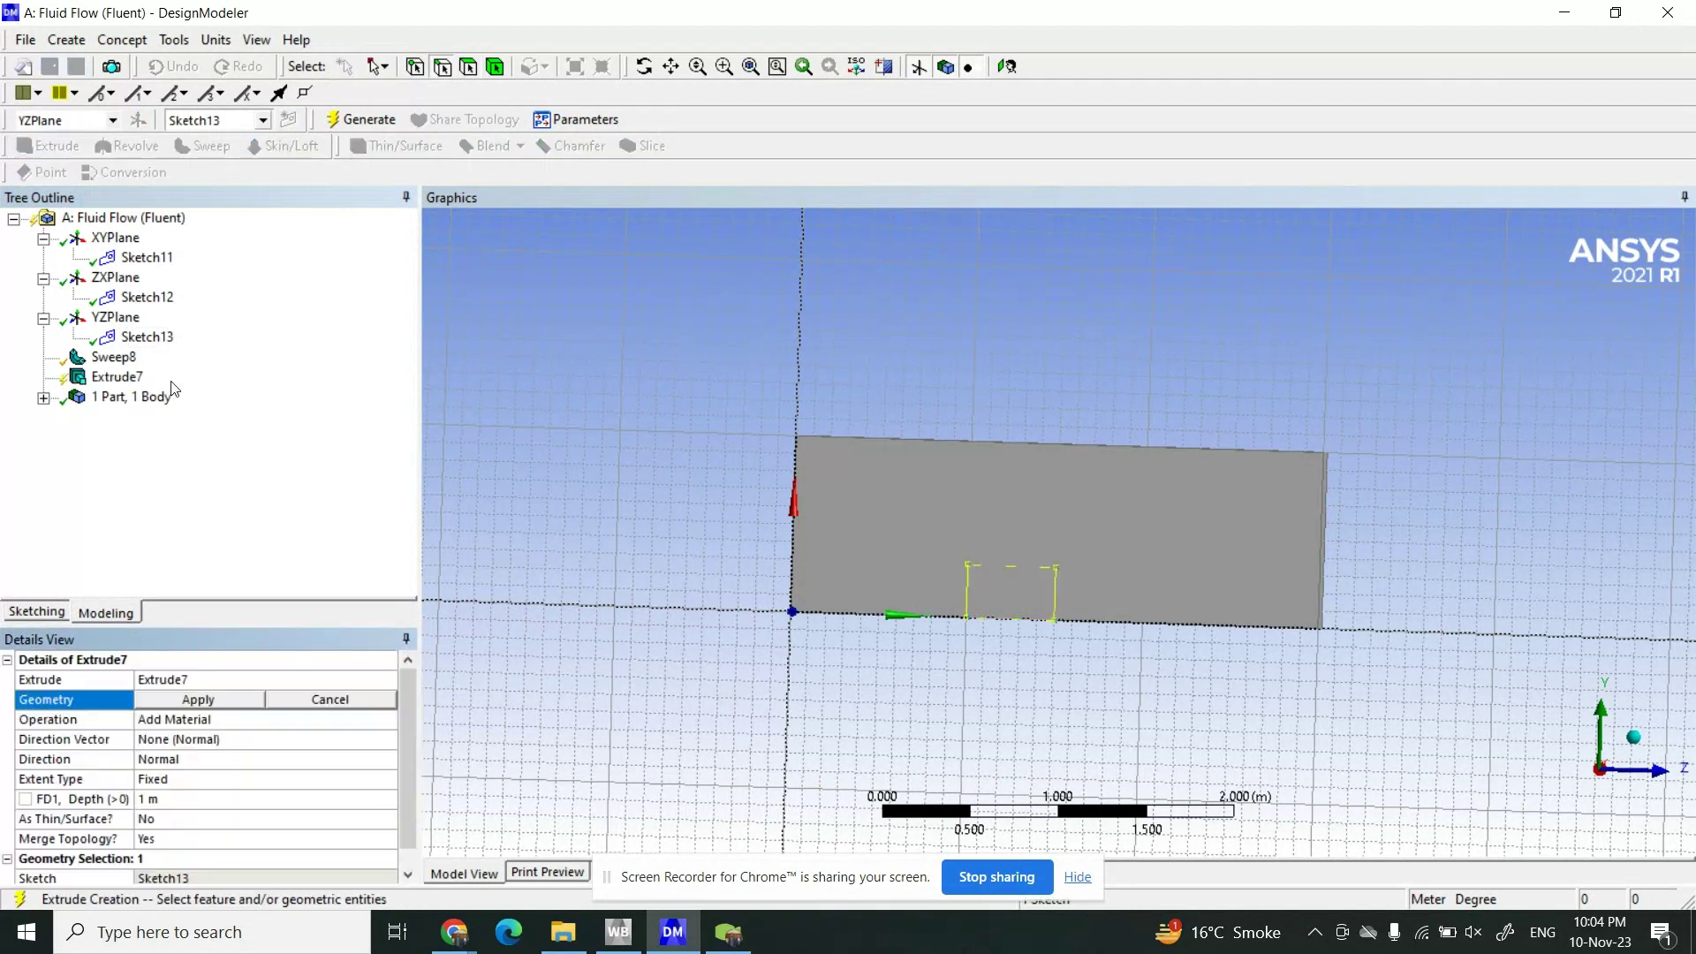
click(121, 378)
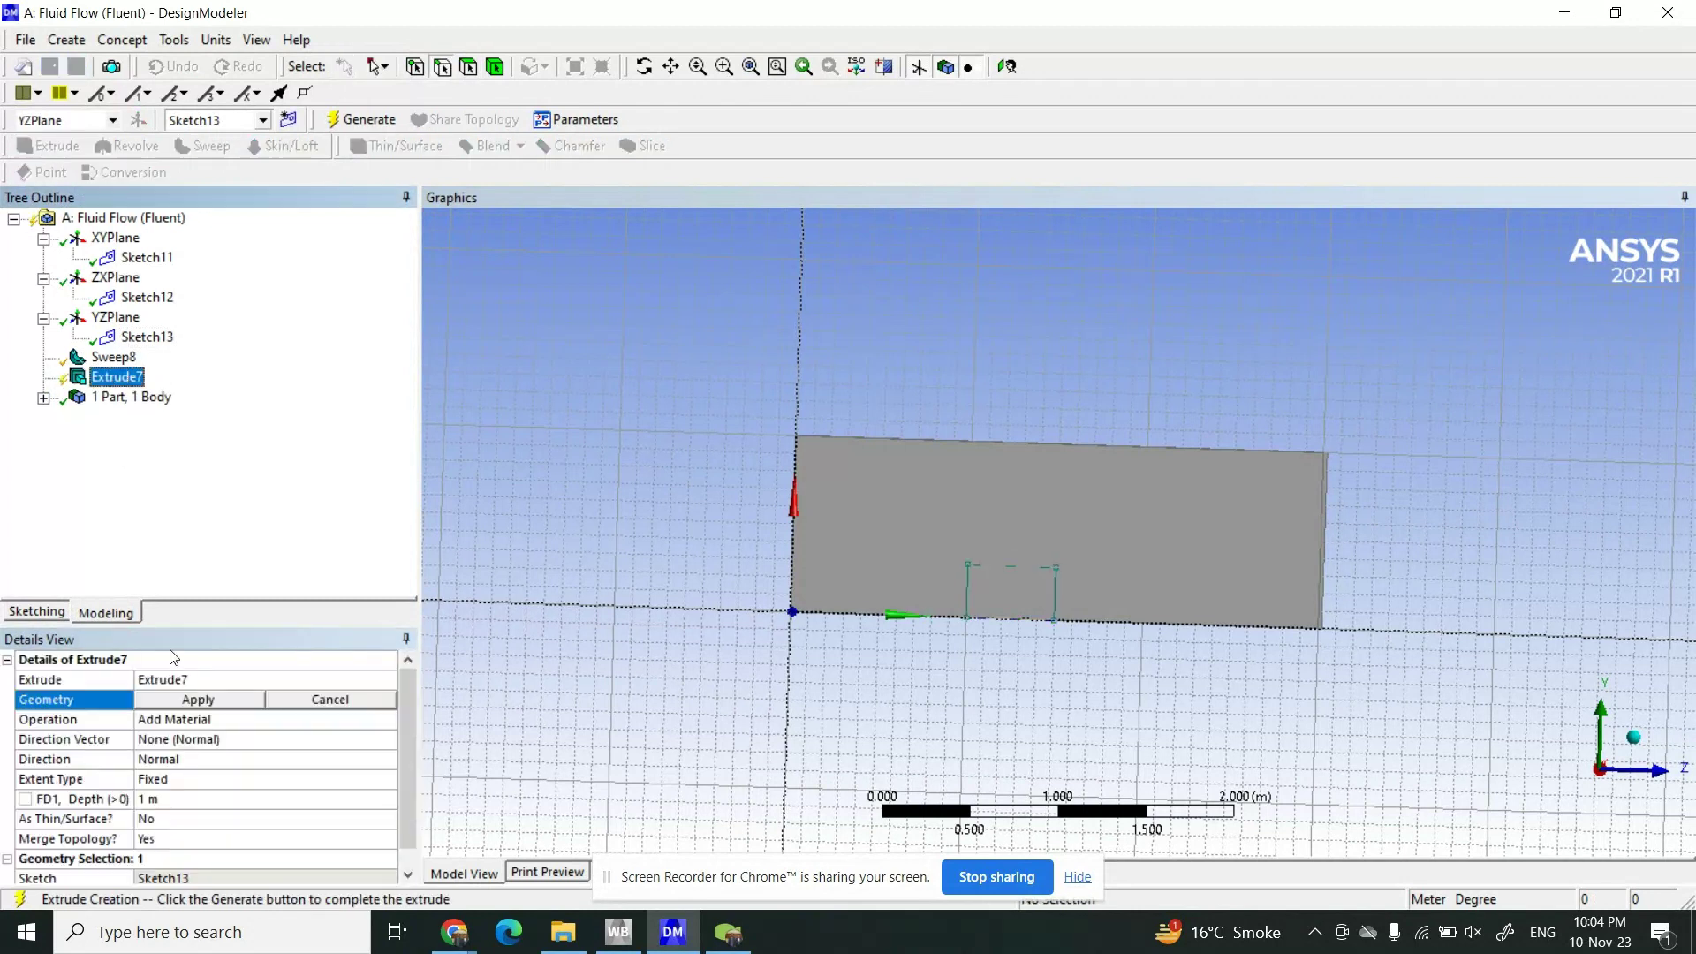
click(145, 339)
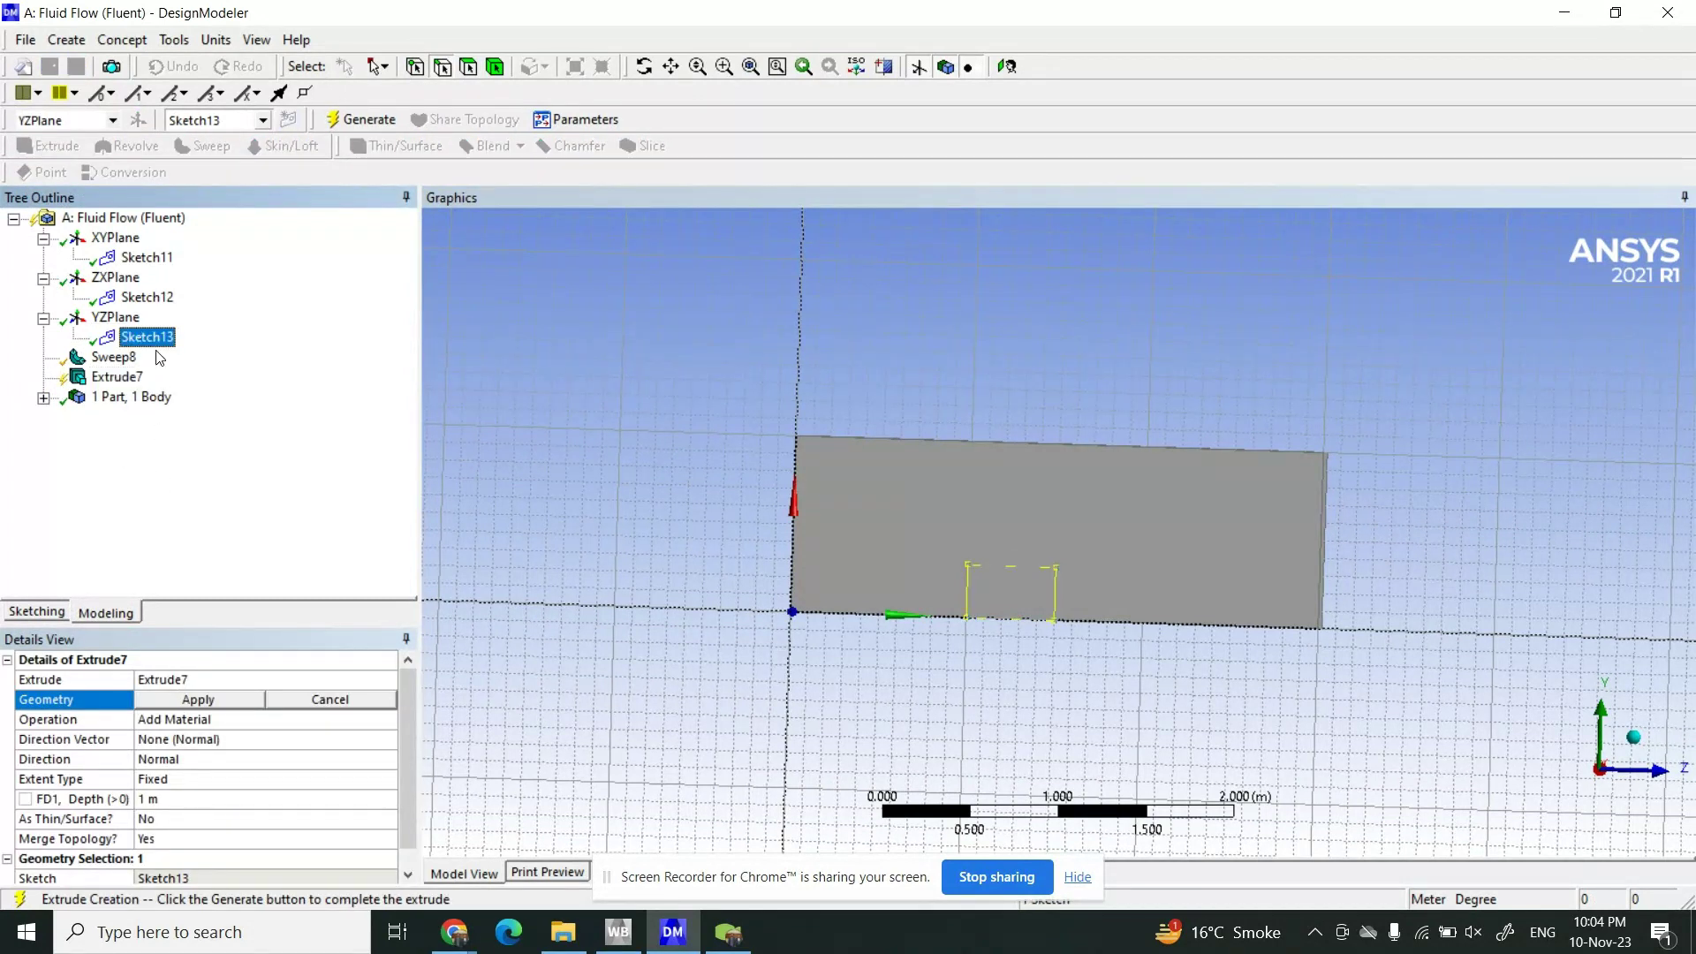
click(197, 700)
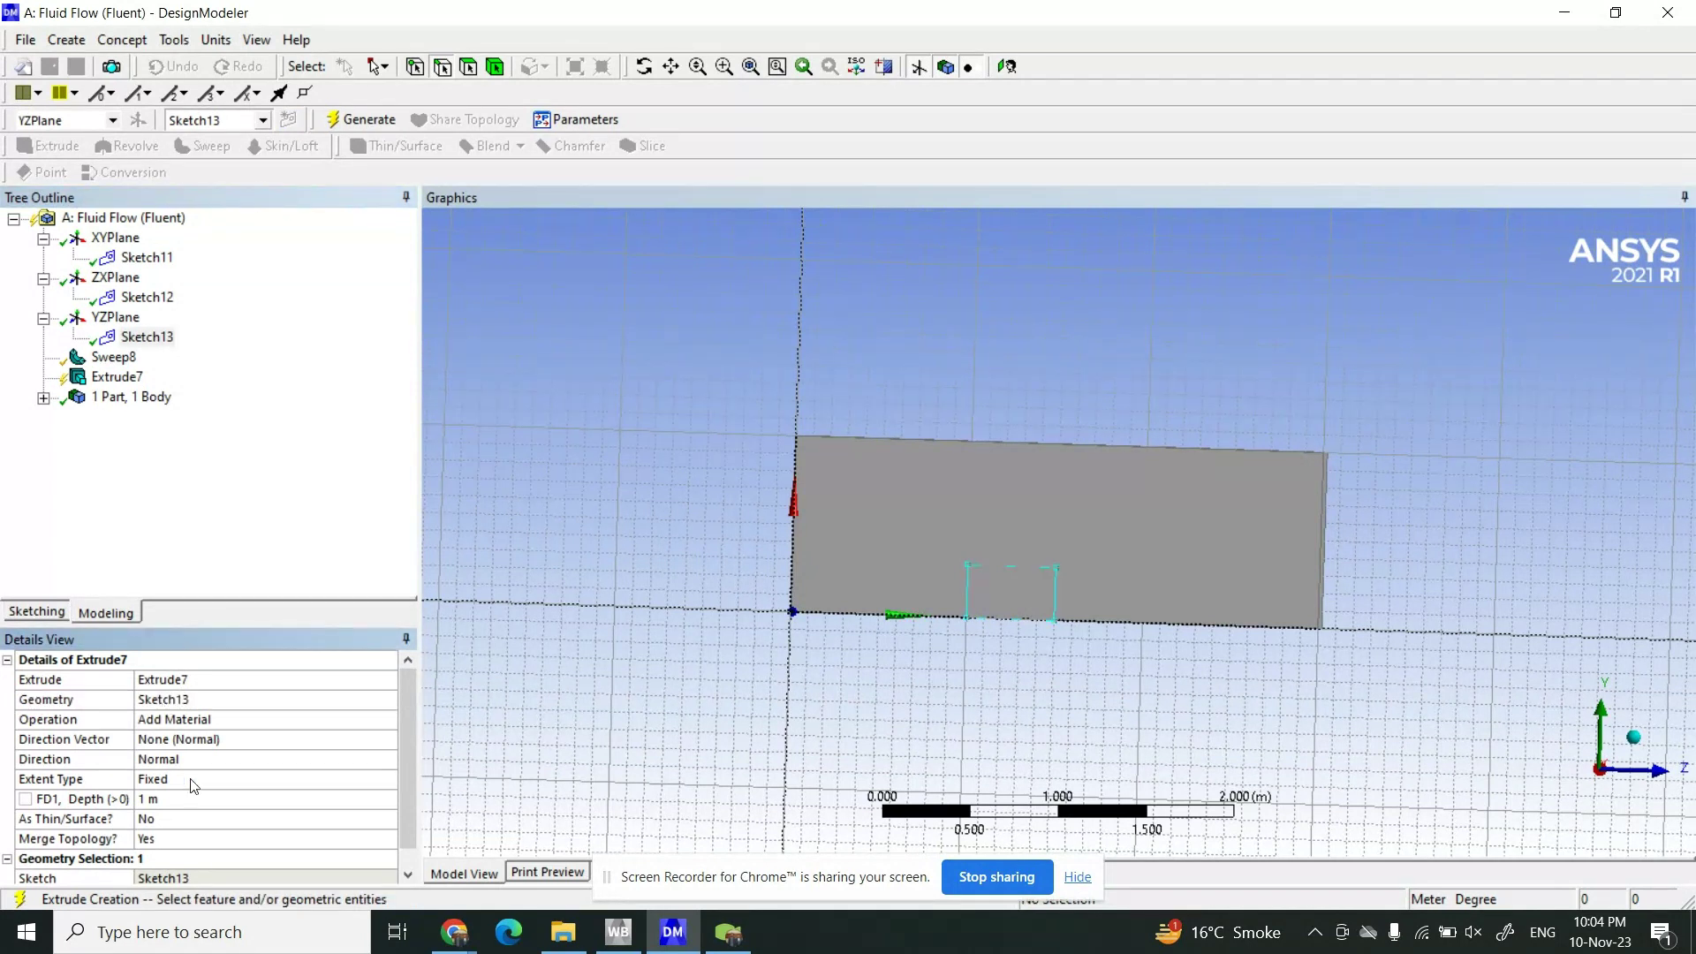
click(271, 720)
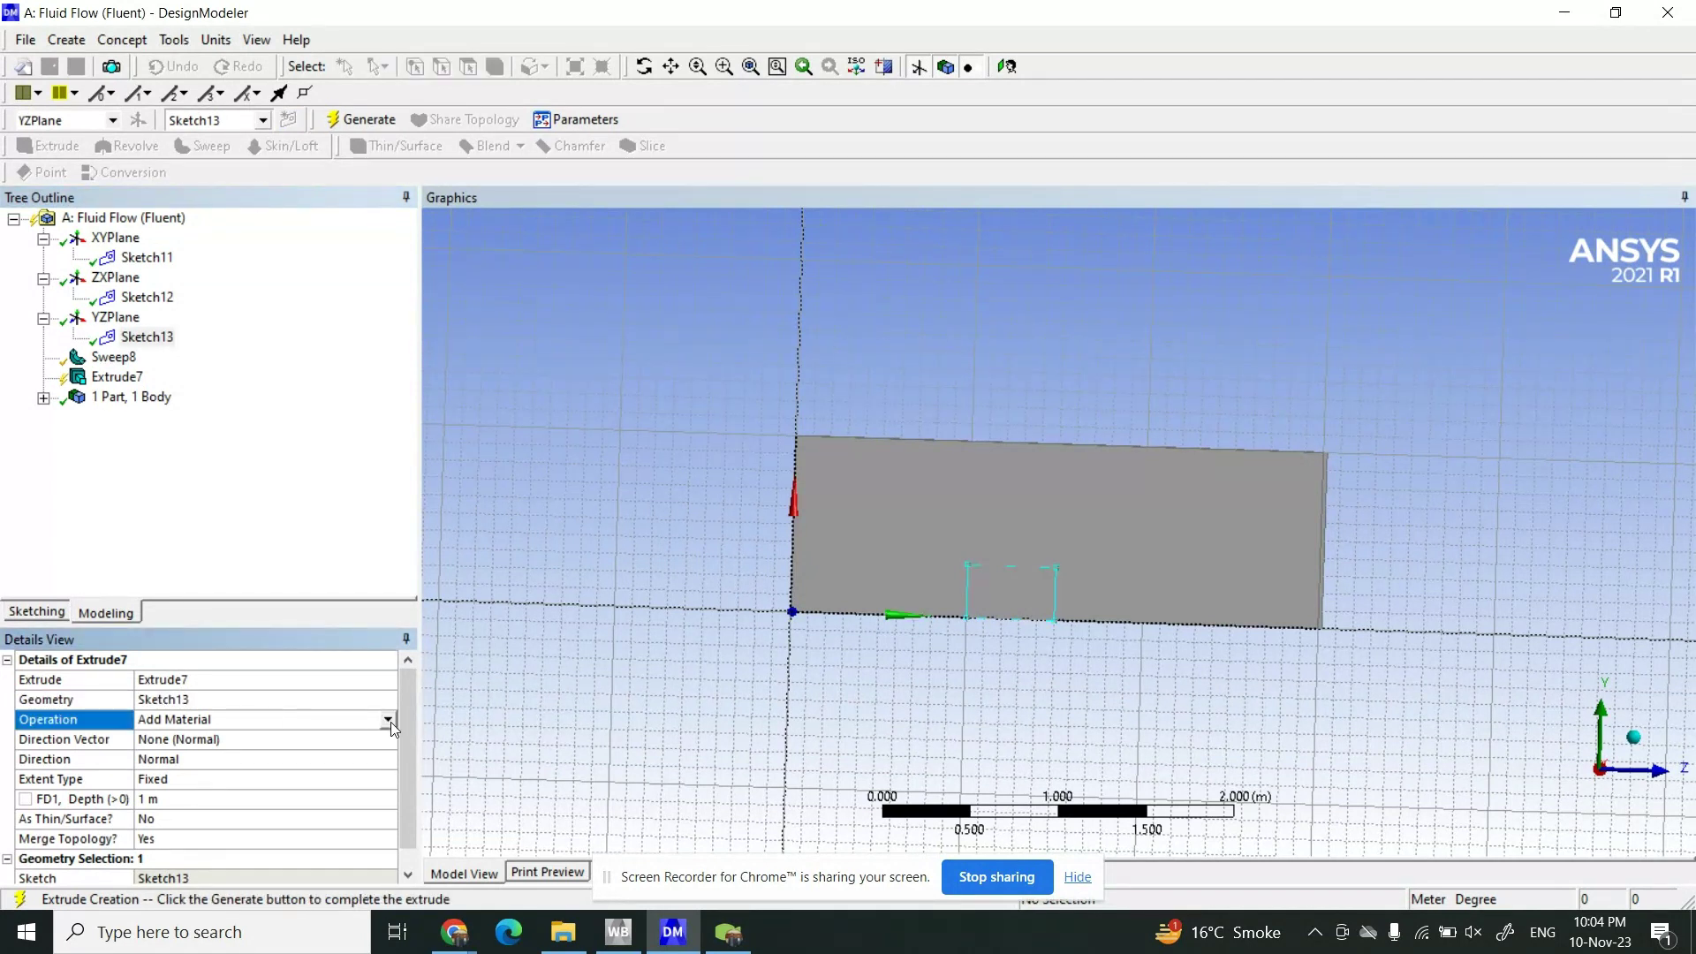
click(389, 720)
click(296, 748)
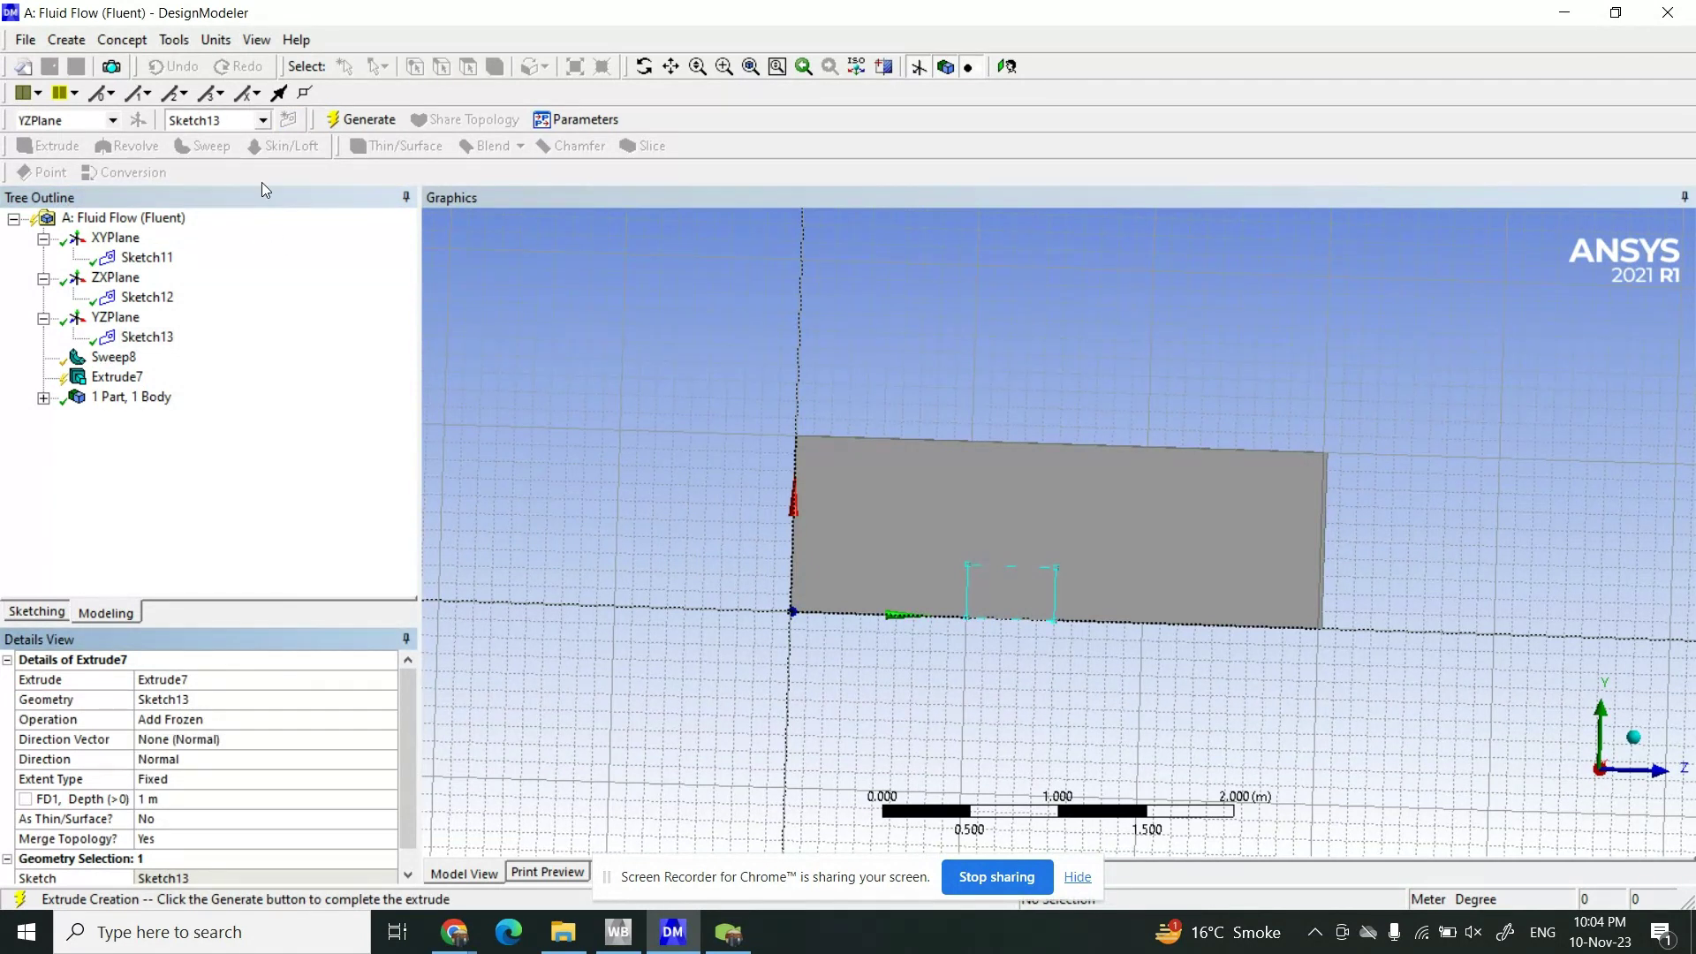
click(358, 120)
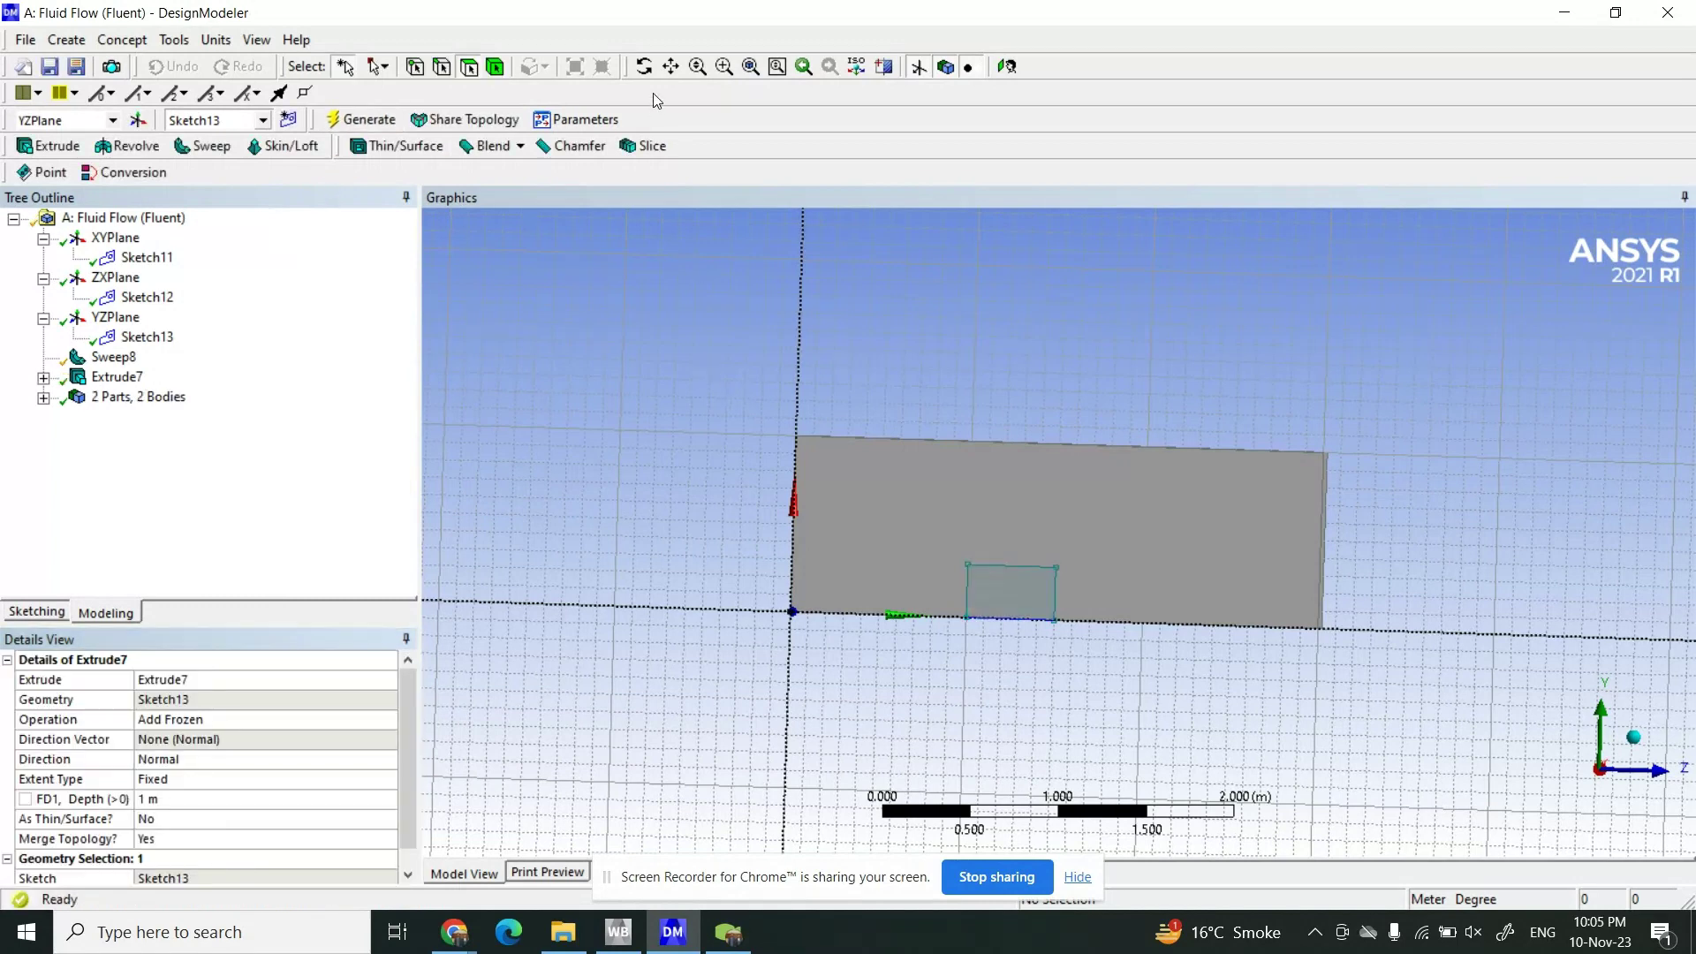
- Orbit the model, toggling the body display, to inspect the frozen block on the Sweep8 channel floor
click(644, 66)
drag(944, 411, 1240, 530)
mouse_move(1031, 654)
mouse_down()
mouse_move(1051, 594)
mouse_move(1086, 598)
mouse_move(1075, 651)
mouse_move(1060, 644)
mouse_up()
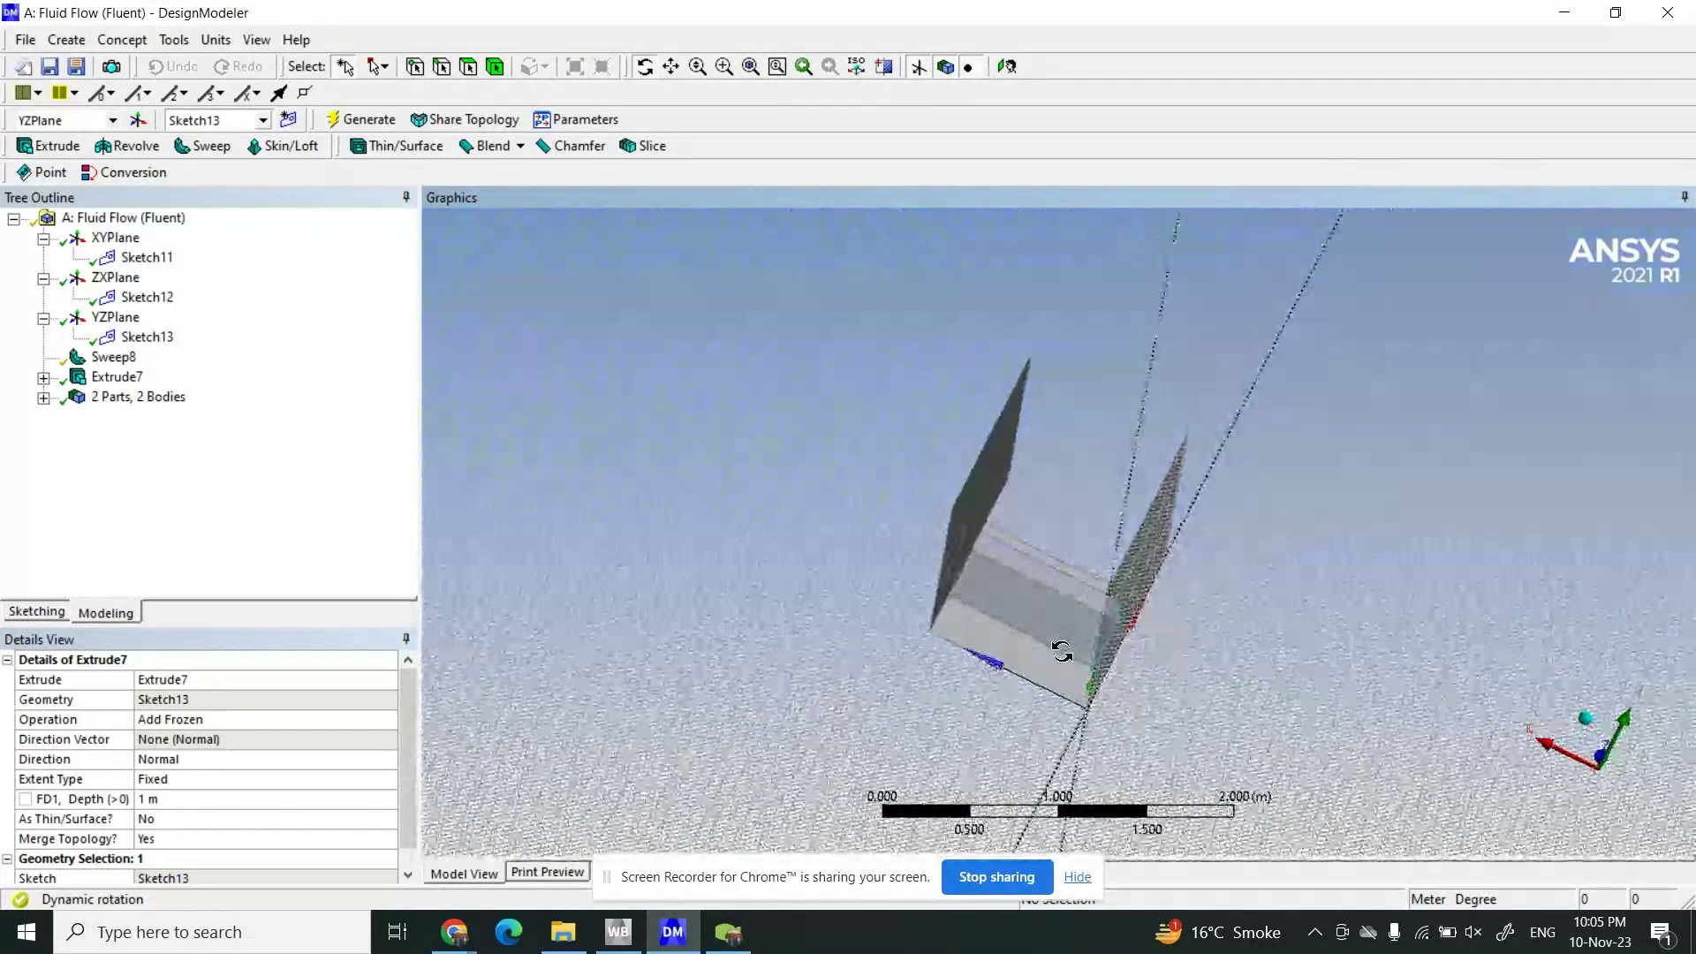
click(941, 68)
click(920, 73)
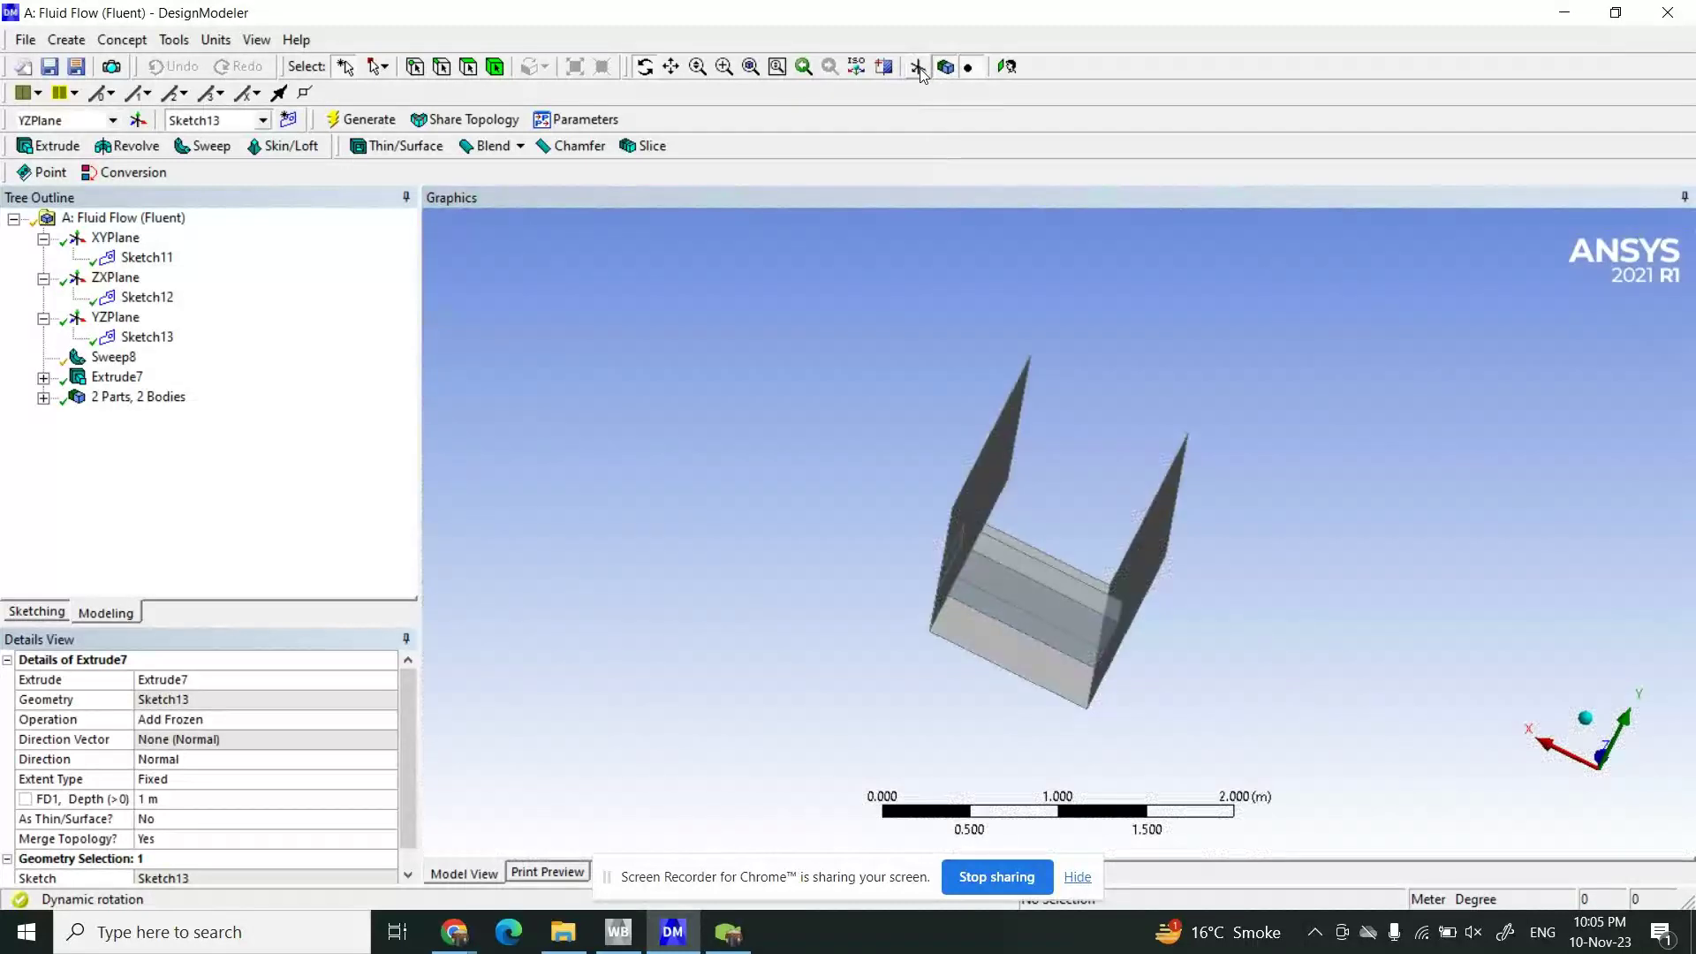
drag(1048, 424, 486, 444)
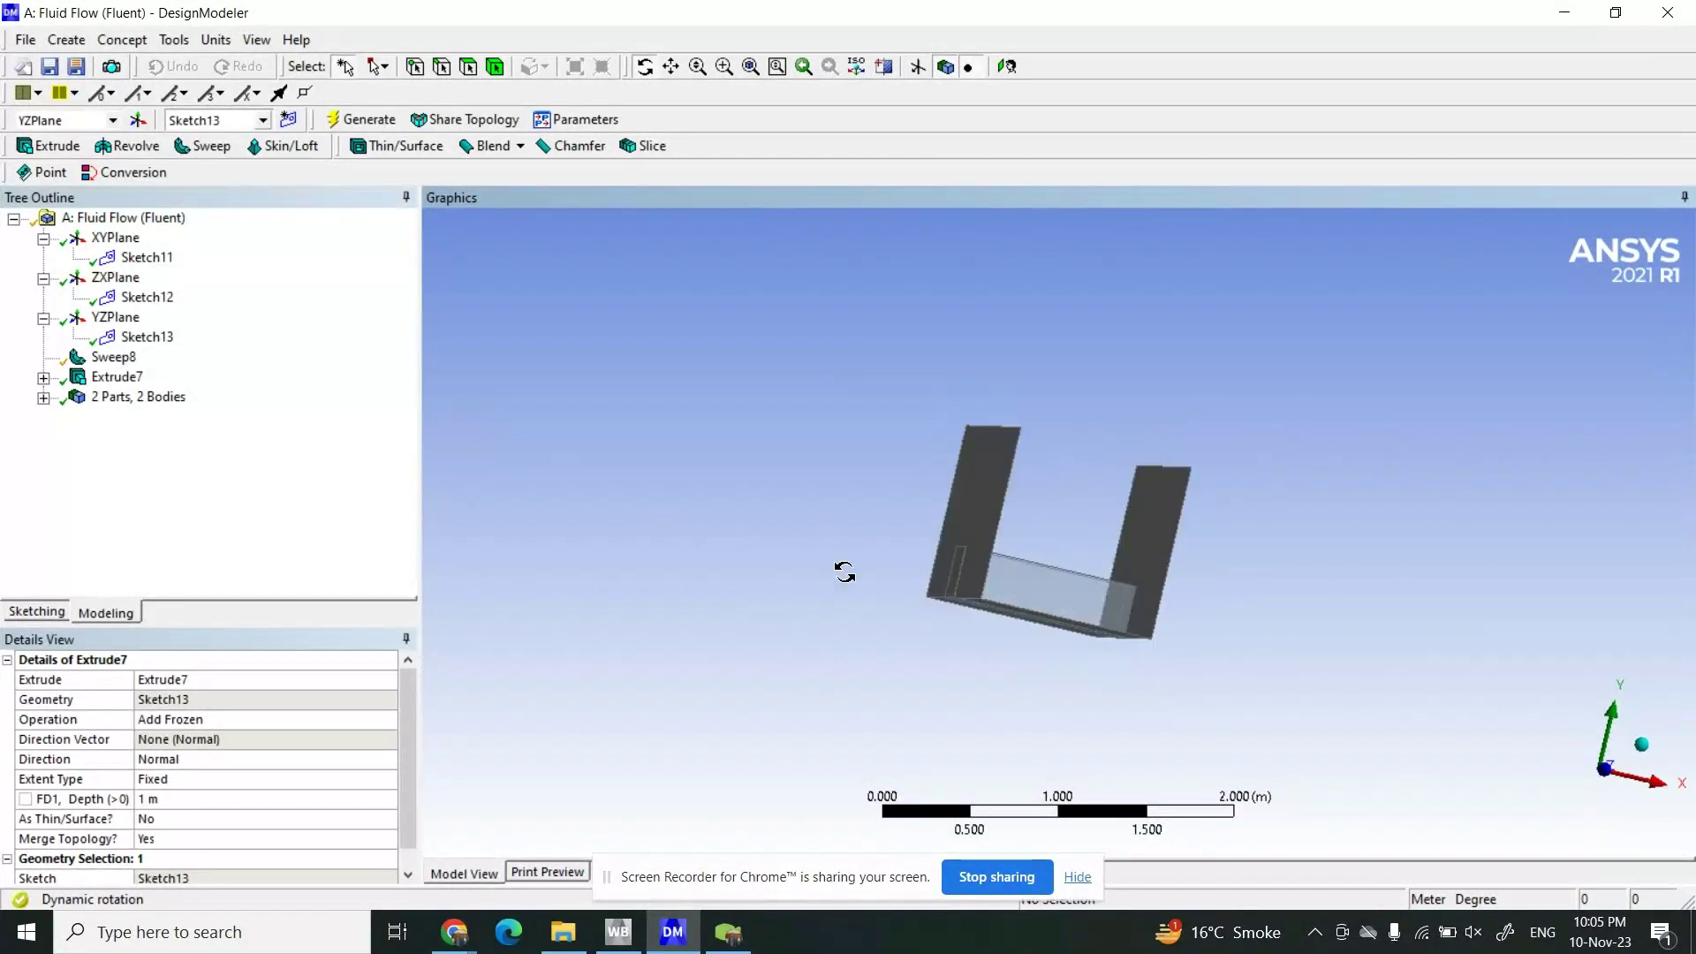
drag(825, 586, 794, 545)
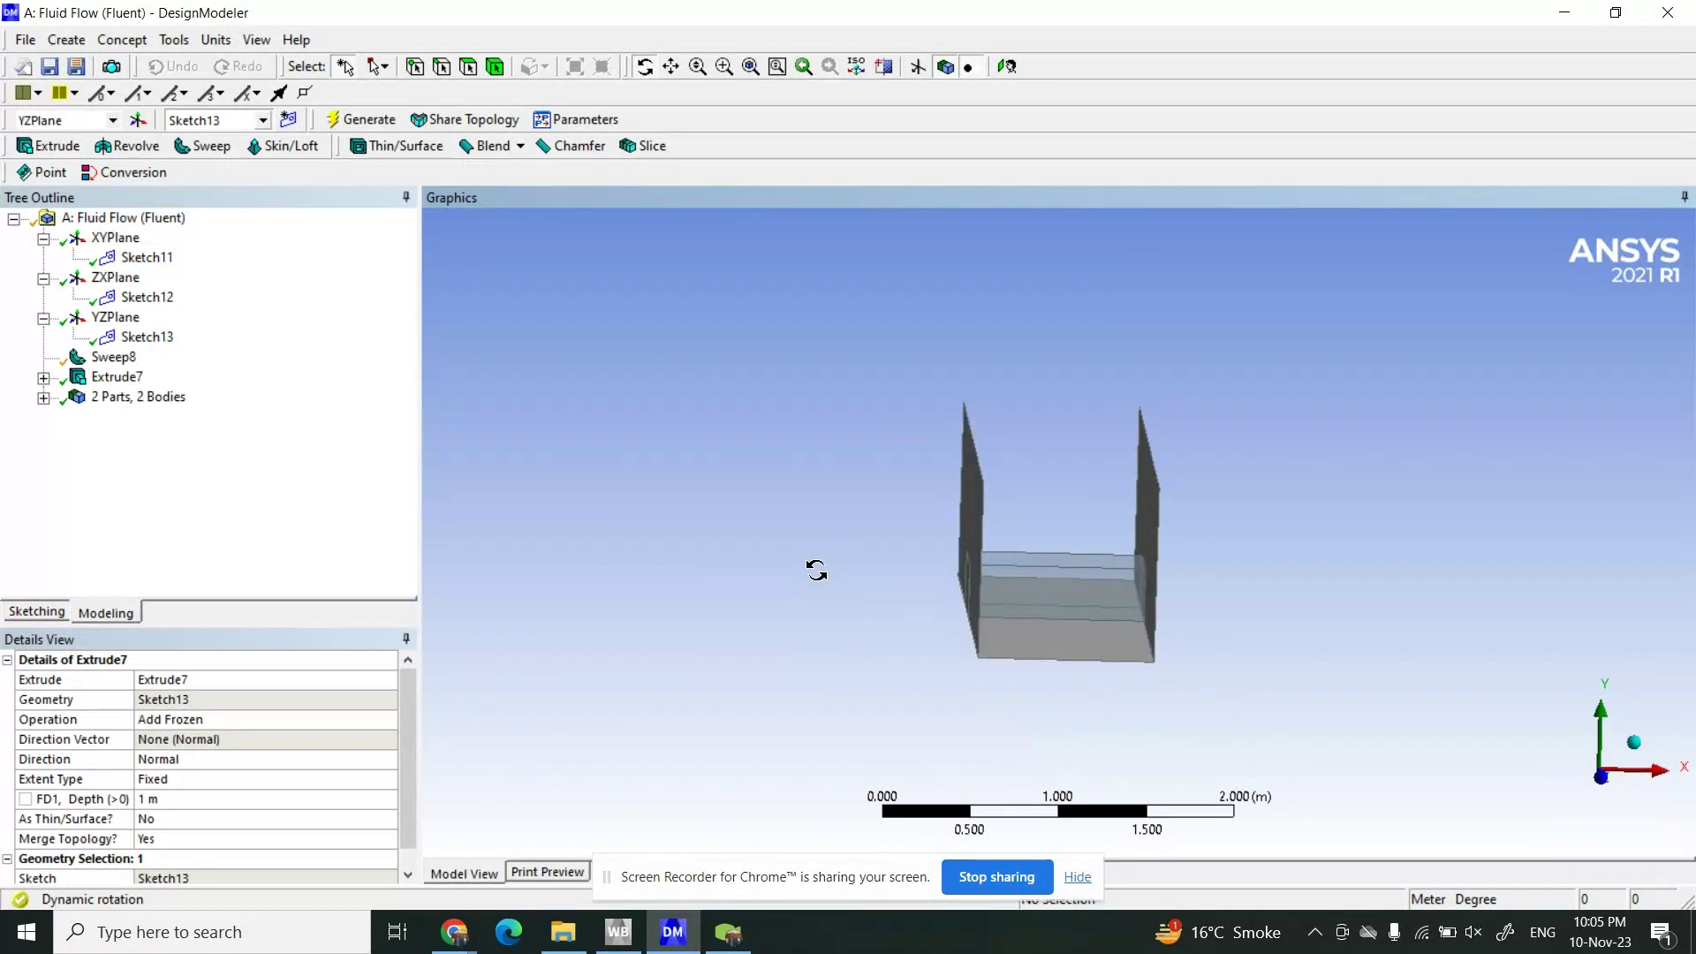